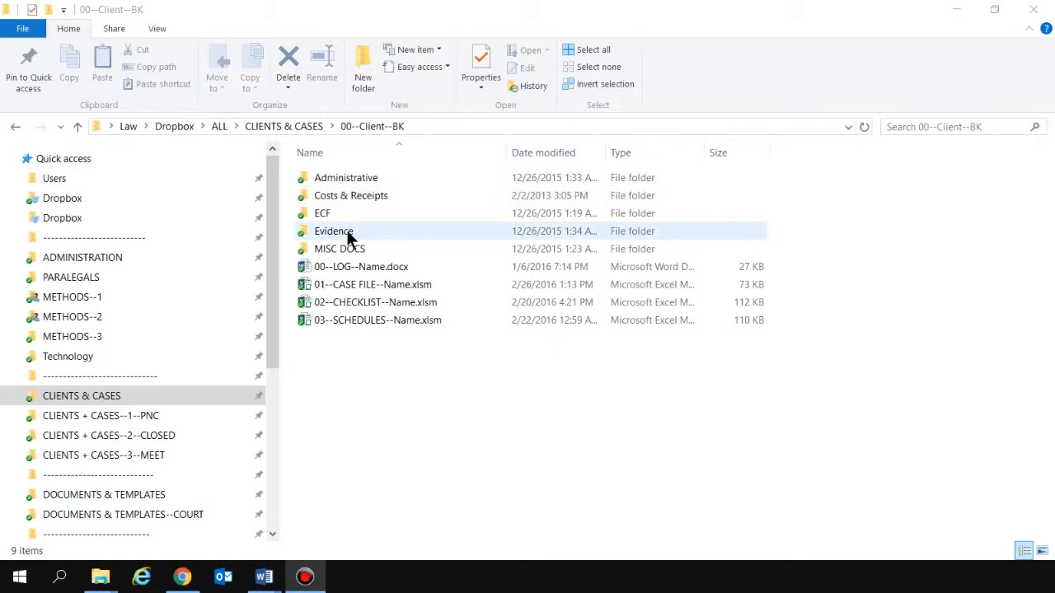
Open the EXPENSES--Name.xlsm workbook from the Expenses subfolder of the client's Evidence folder.
double_click(347, 236)
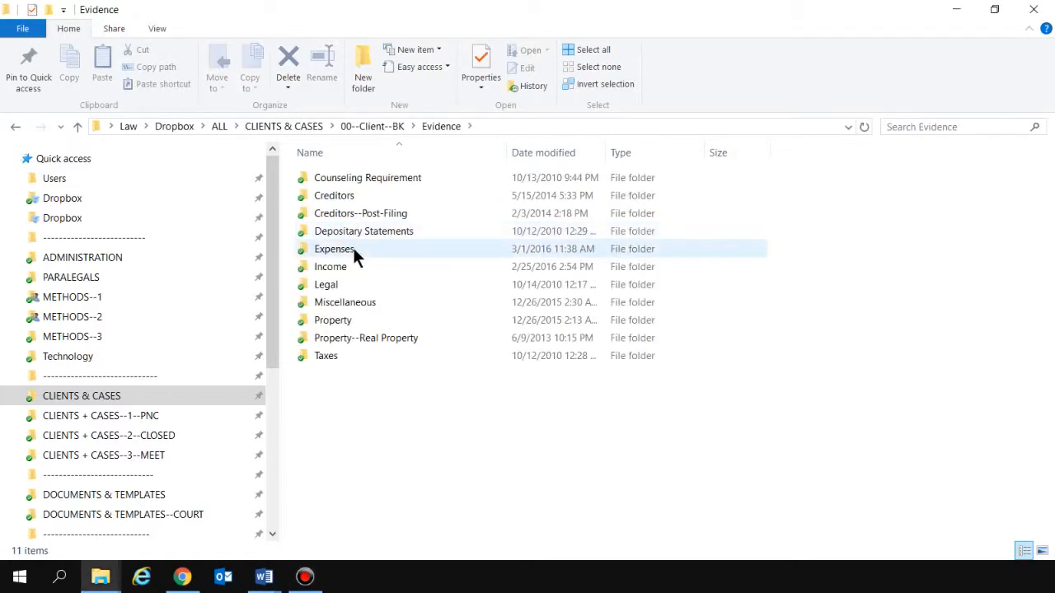
double_click(353, 250)
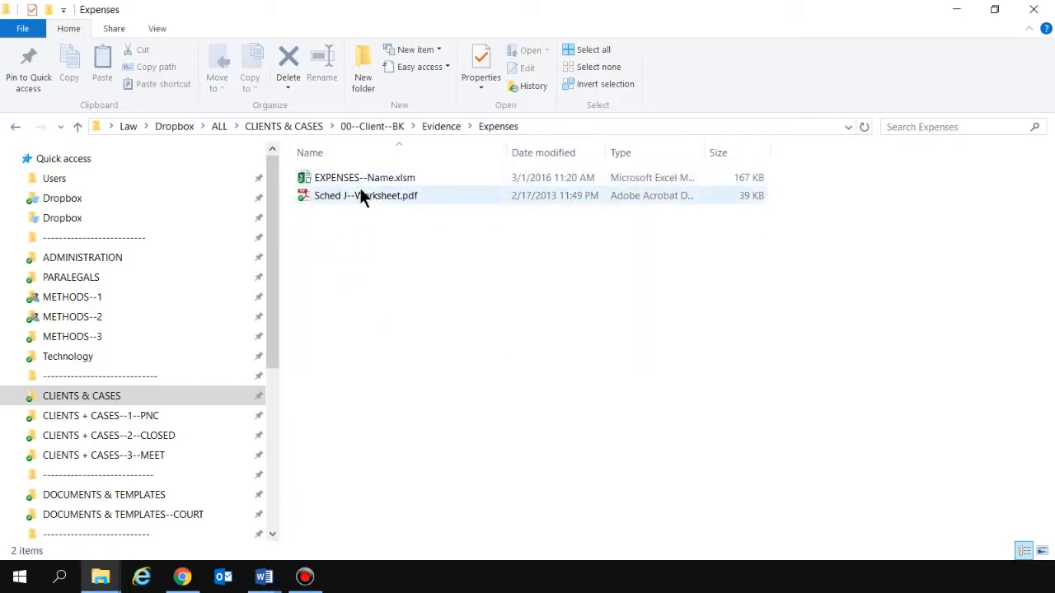
double_click(311, 174)
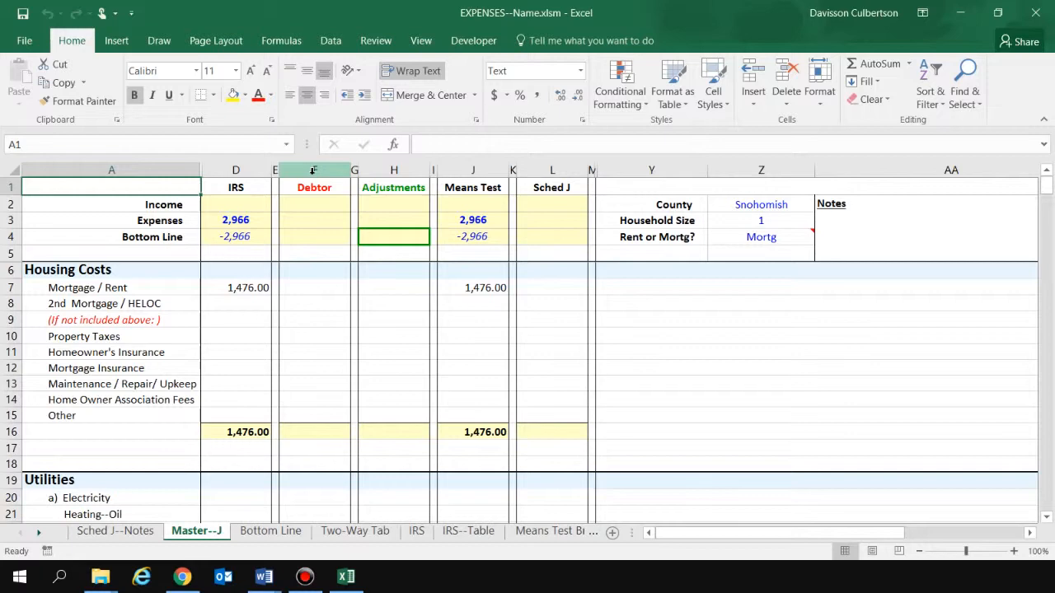
Look through the Sched J--Notes, Master--J, Bottom Line and Two-Way Tab sheets in turn.
click(130, 533)
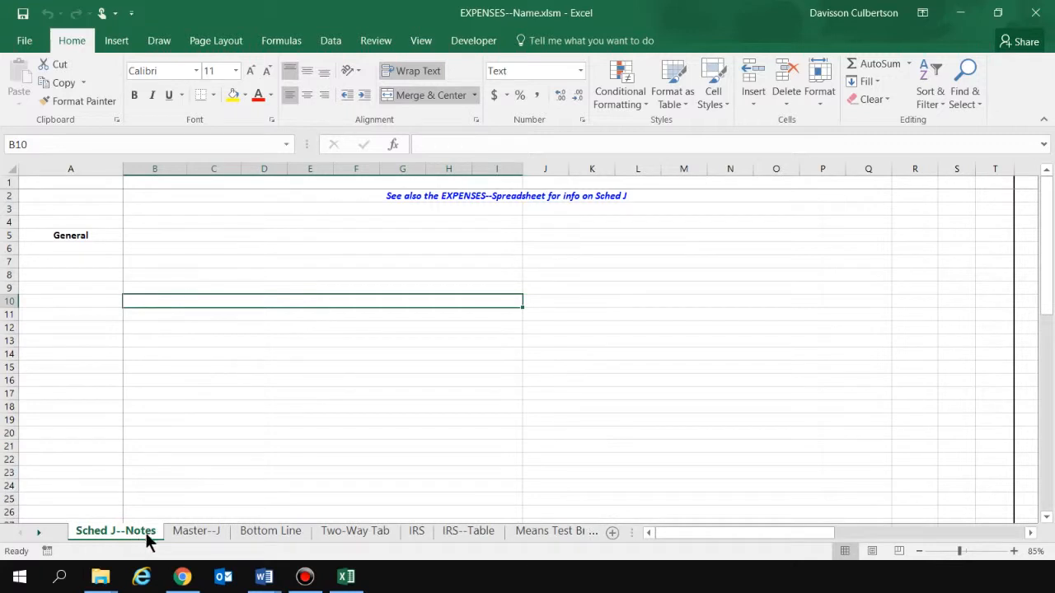
click(186, 532)
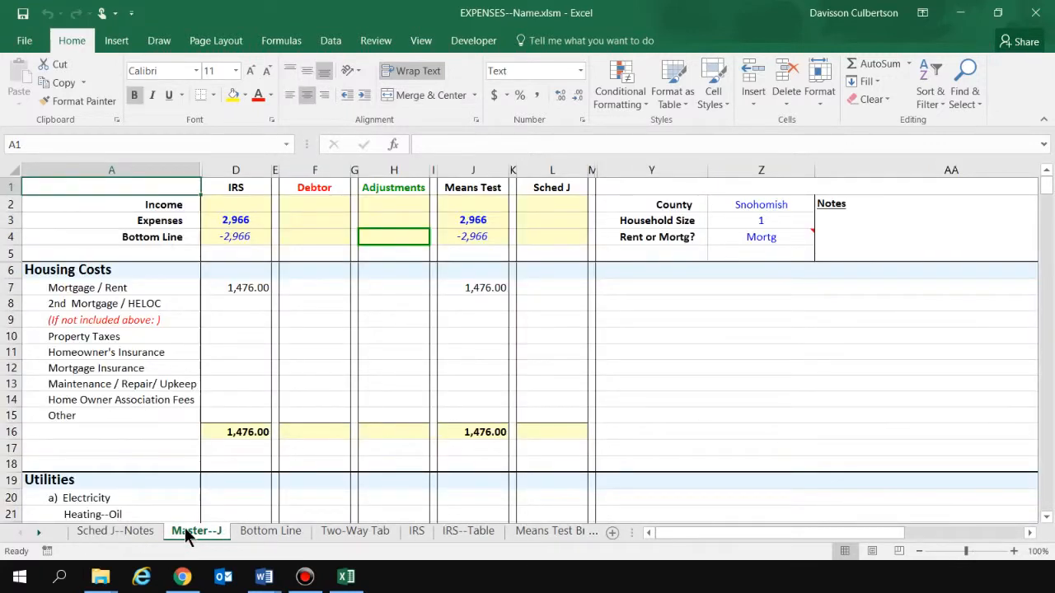
click(271, 530)
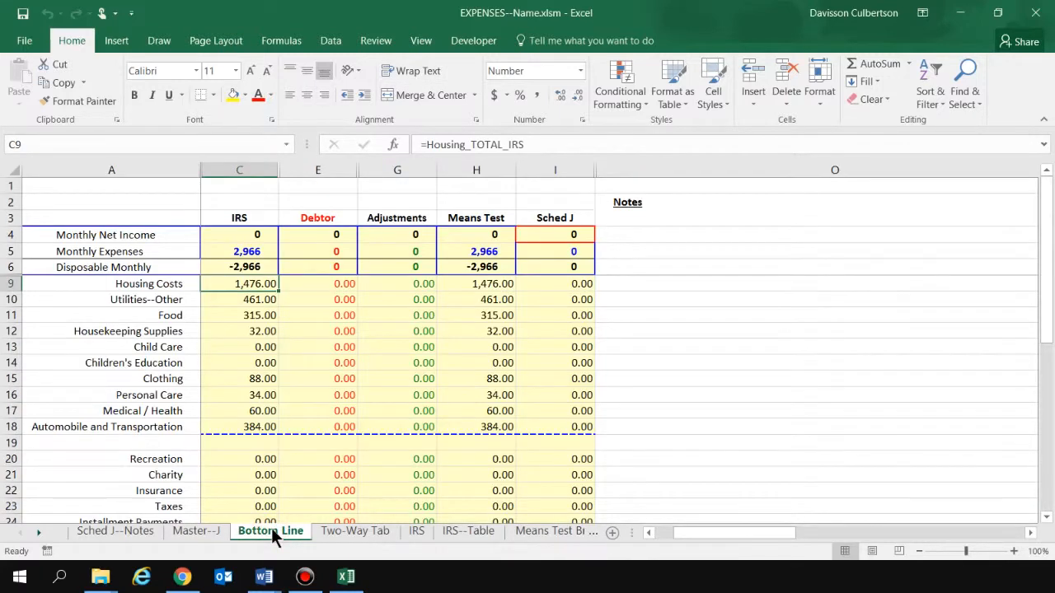
click(349, 530)
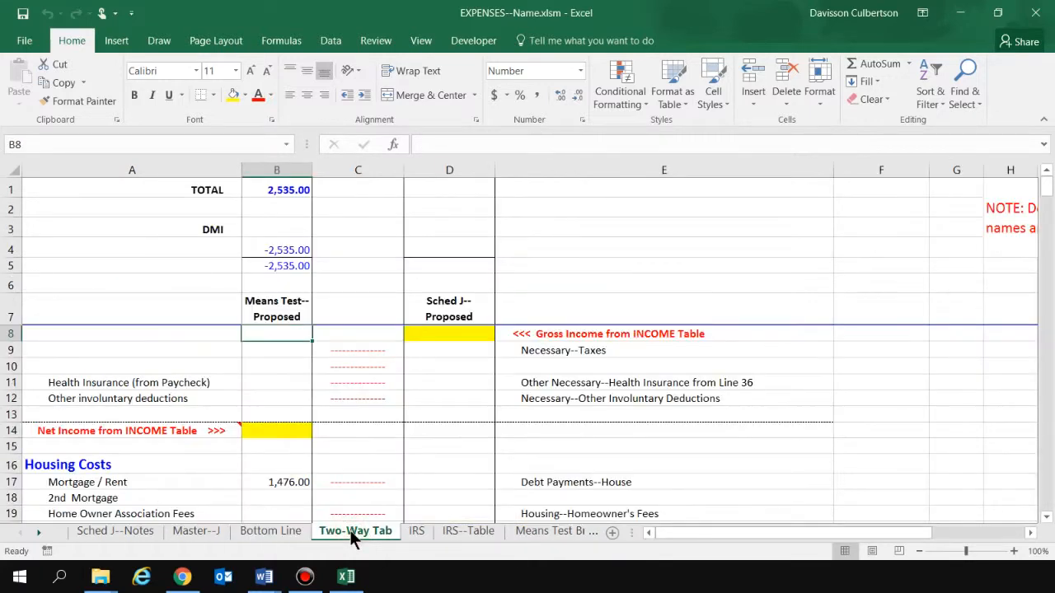
Check the effective date of the standards on the IRS sheet and review its housing, utilities and food figures.
click(416, 537)
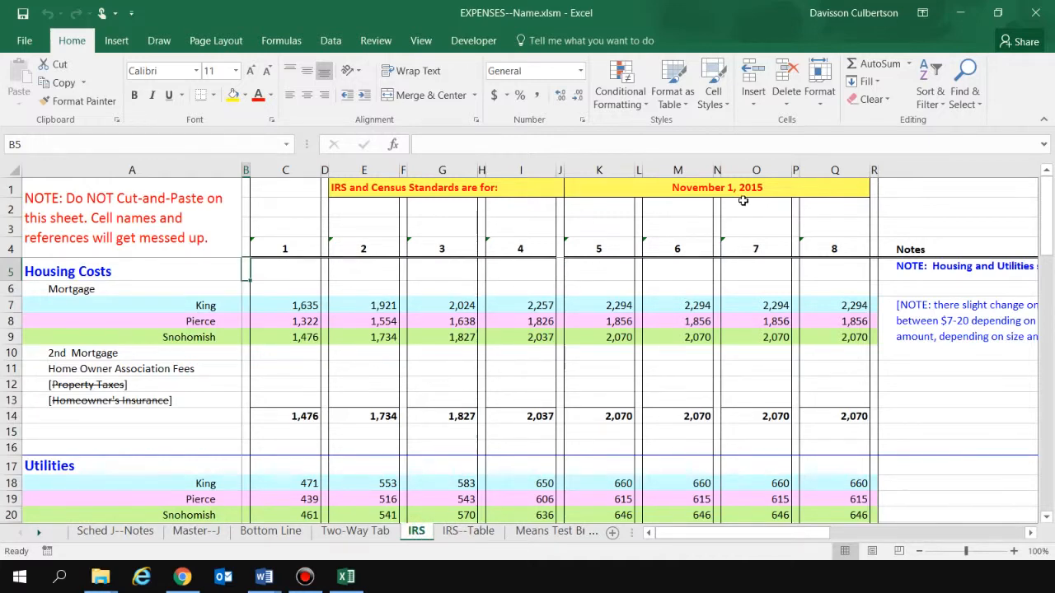
click(660, 188)
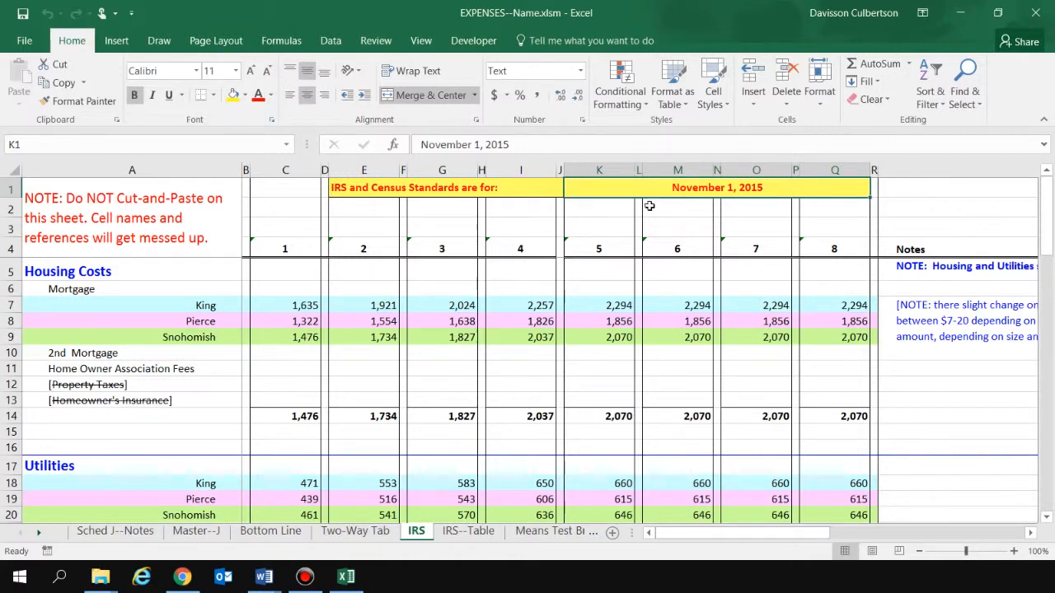
scroll(285, 322, down, 2)
scroll(285, 324, down, 10)
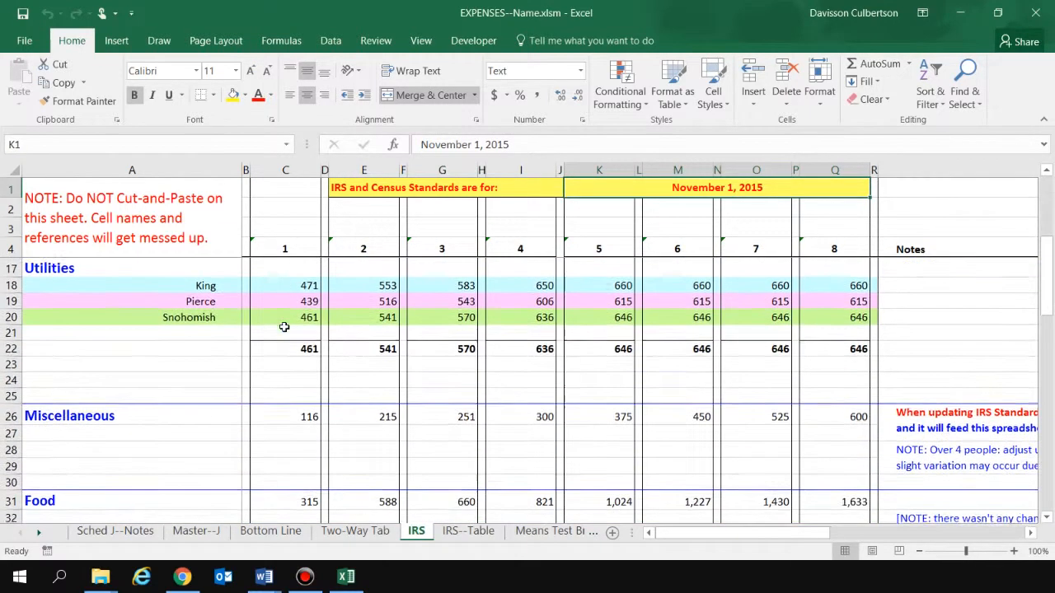
scroll(280, 313, up, 6)
scroll(281, 313, up, 7)
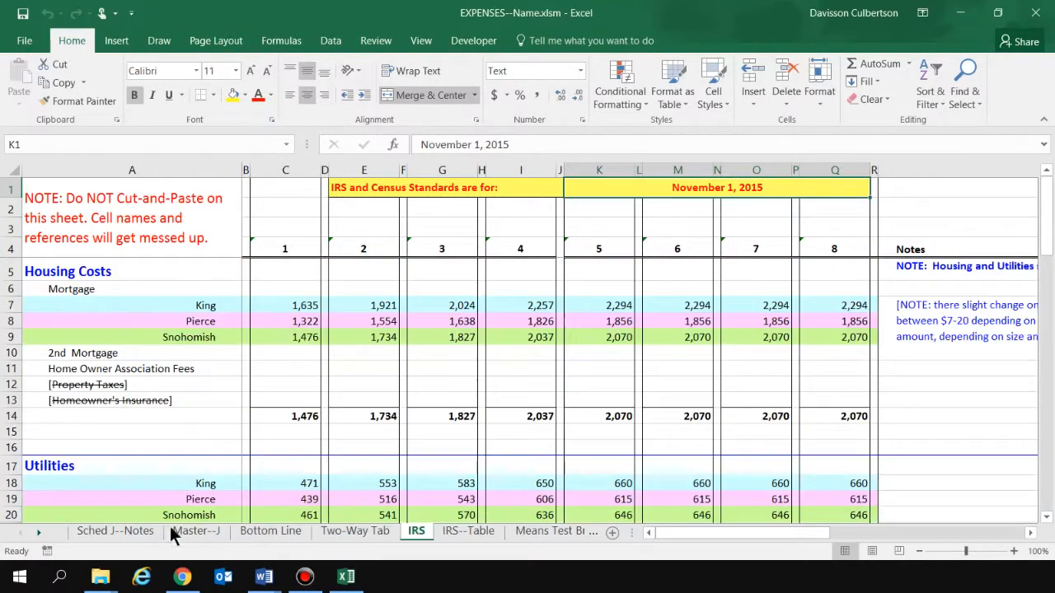
Revisit the Master--J sheet, then examine the IRS sheet's county rows and household-size columns under Housing Costs.
click(196, 531)
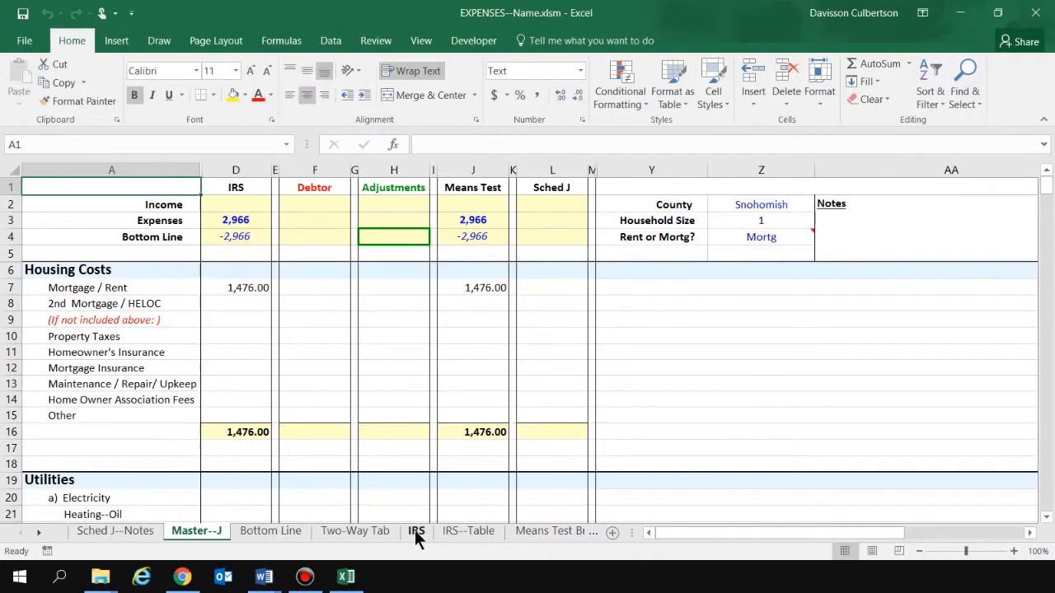
click(414, 530)
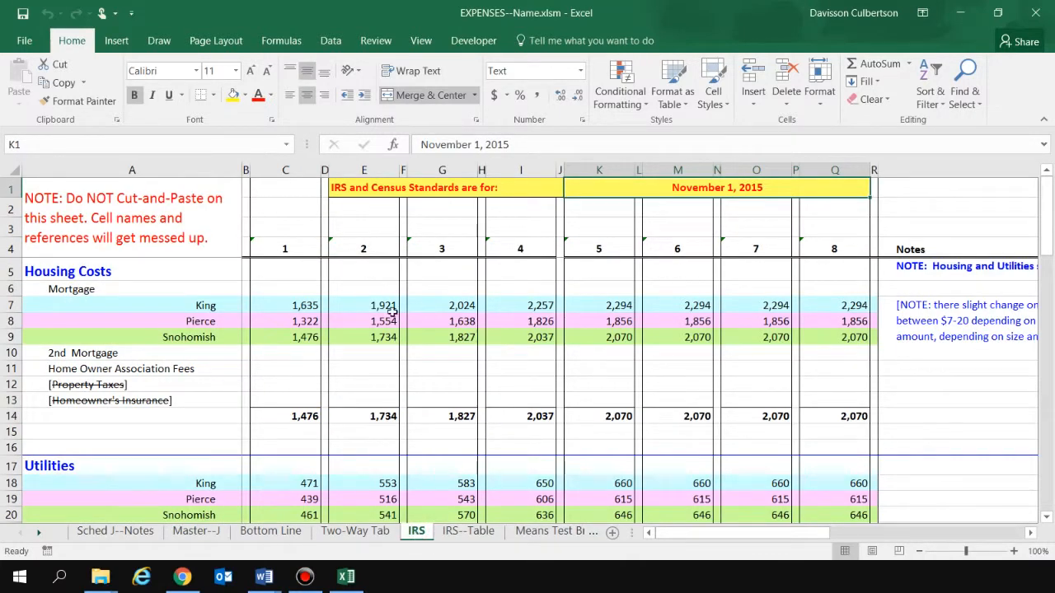
click(203, 308)
click(205, 320)
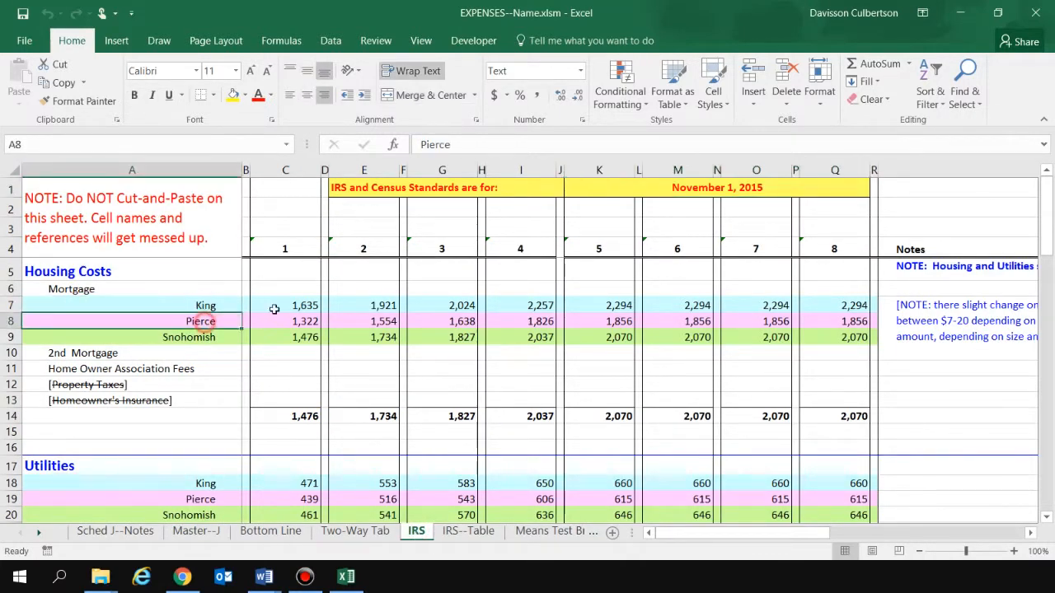
click(285, 170)
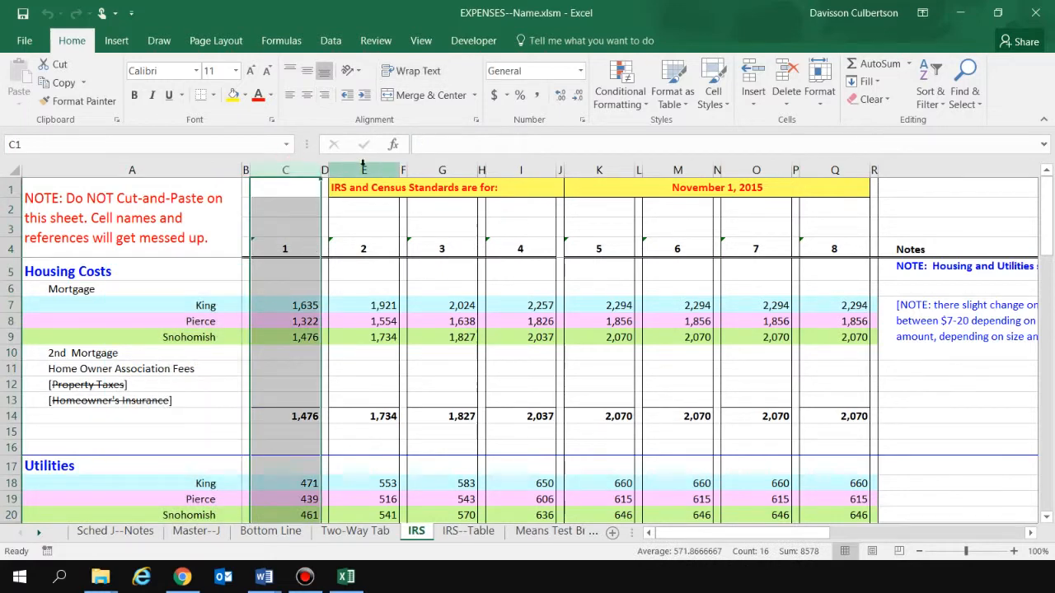
click(363, 168)
click(100, 271)
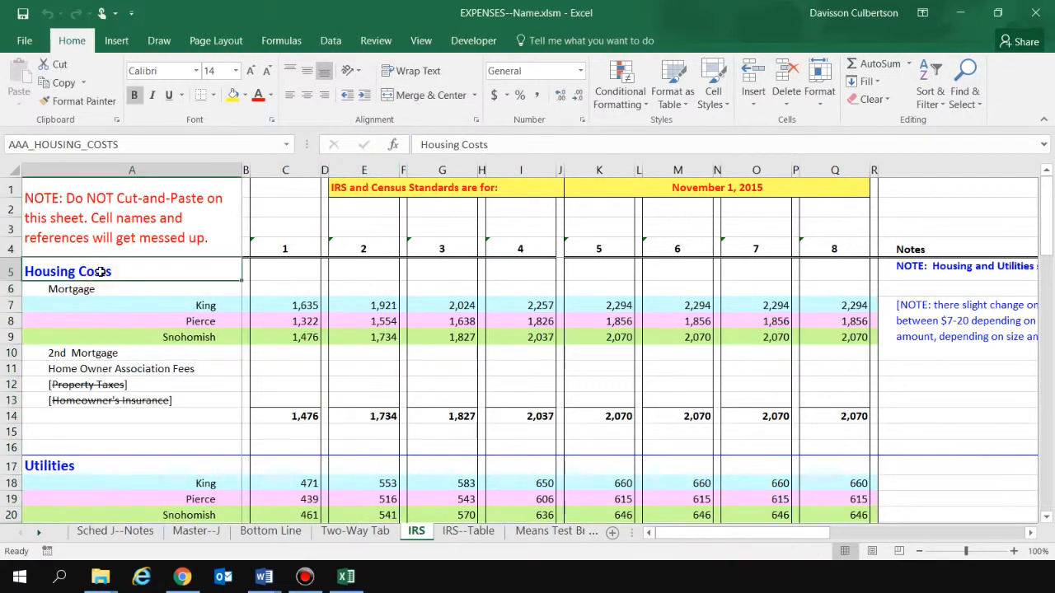
Examine the IRS--Table sheet's columns for one to four people and the date its figures apply from.
click(474, 532)
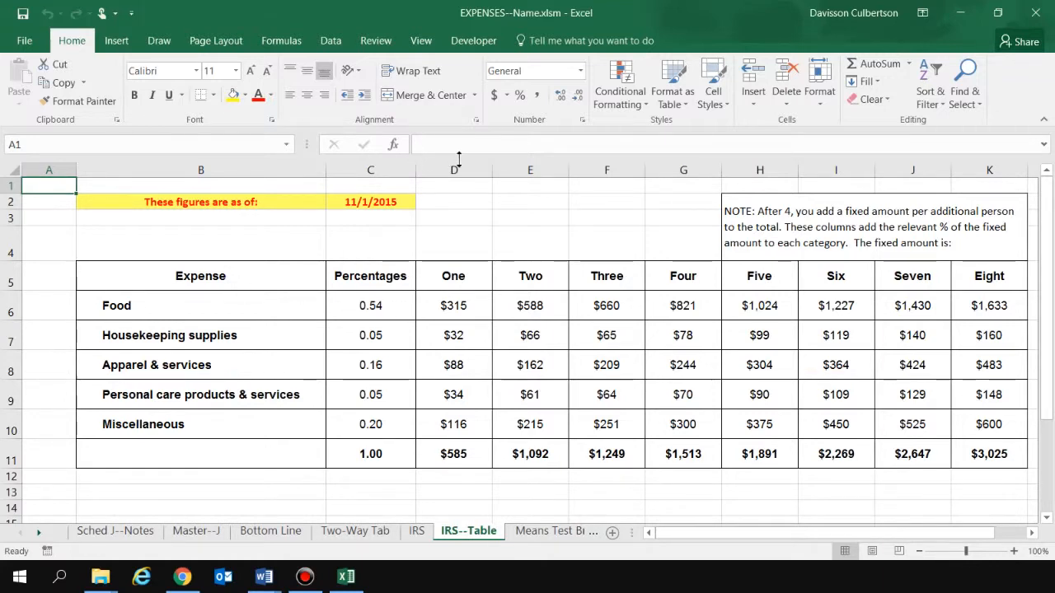
click(464, 170)
click(519, 169)
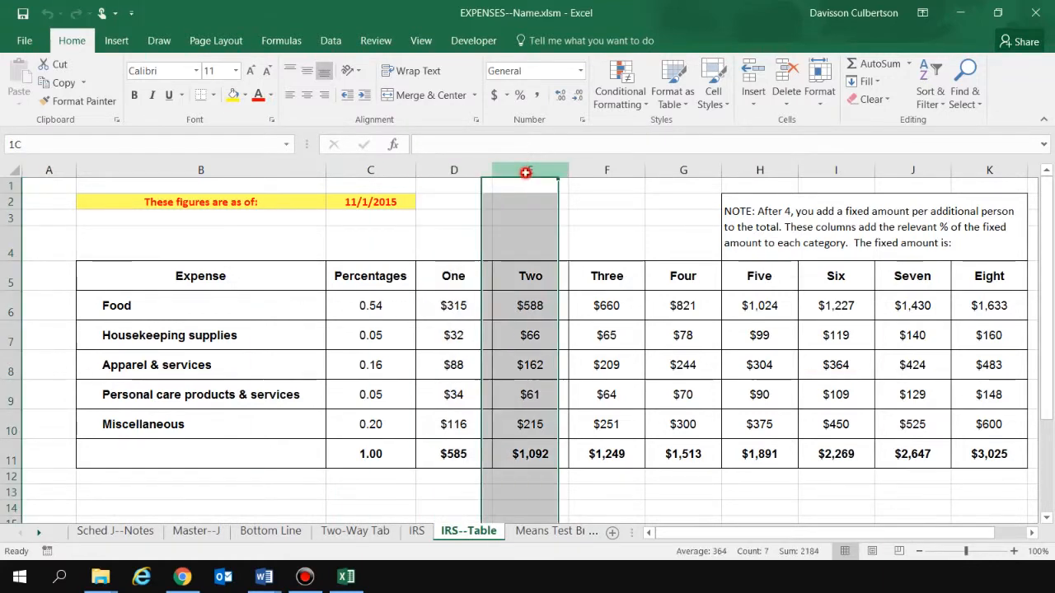
click(606, 170)
click(678, 168)
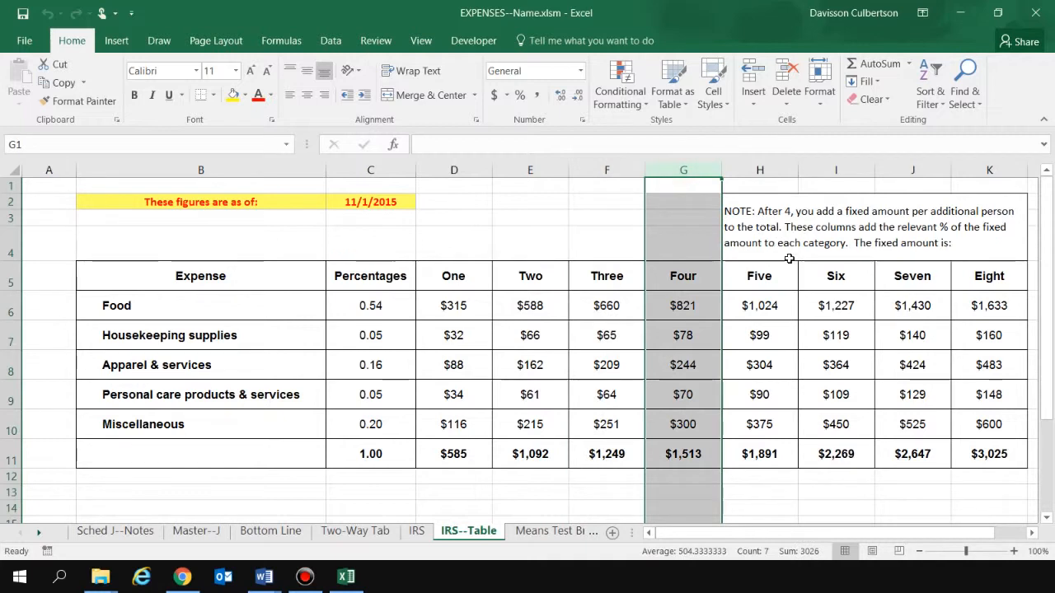
click(394, 206)
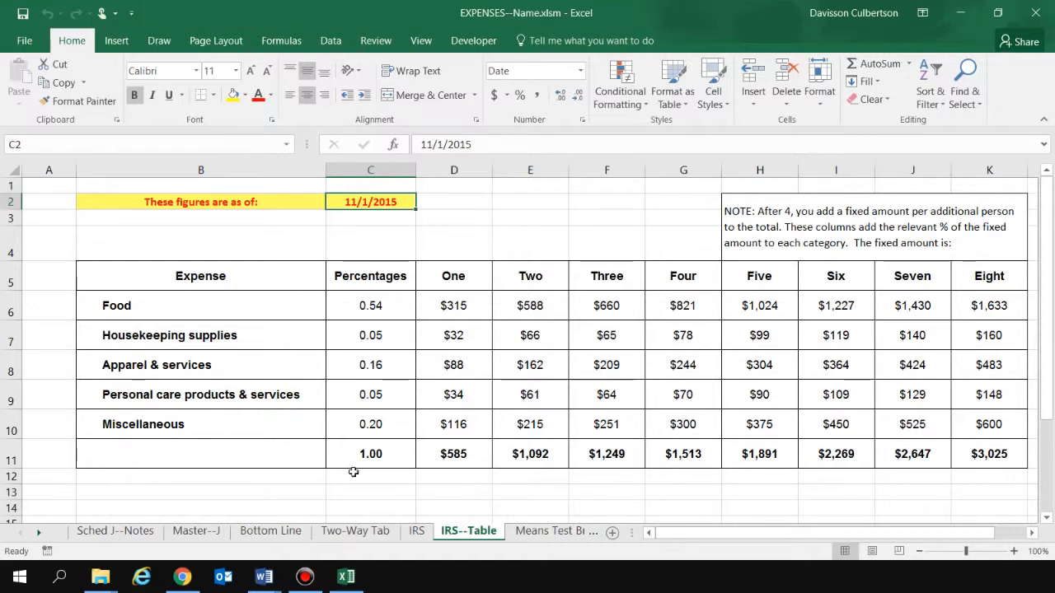
click(453, 201)
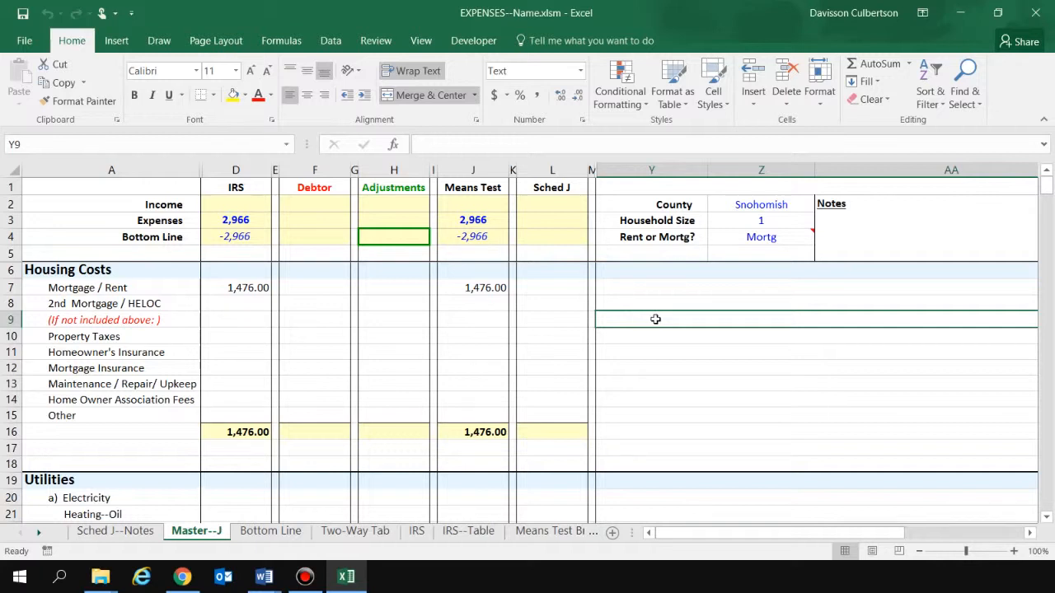
Review the expense category headings on the Master--J sheet from Housing Costs through Children's Education Costs, ending back at Housing Costs.
click(11, 270)
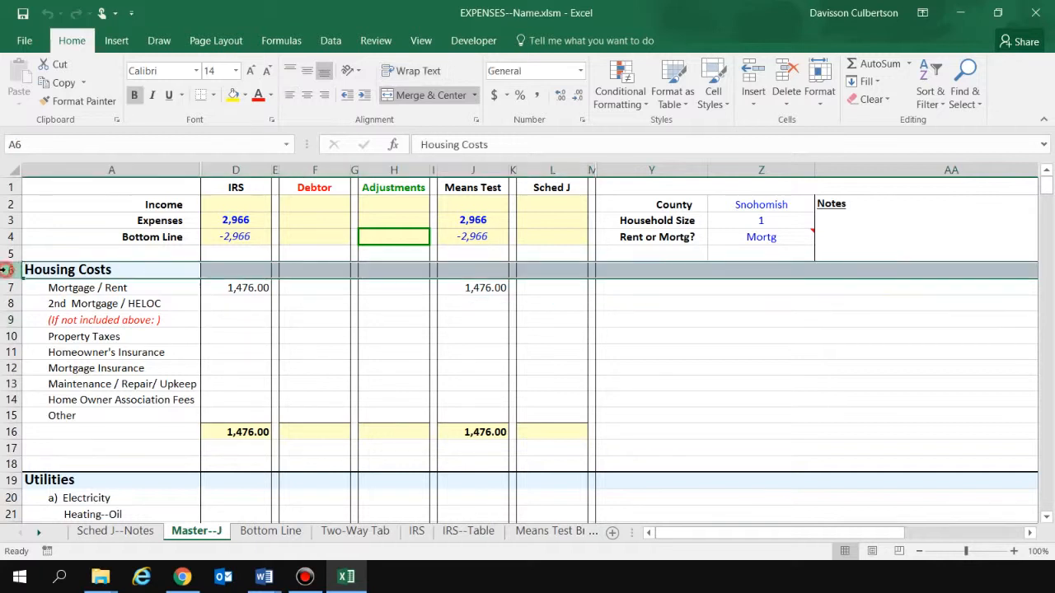
click(8, 478)
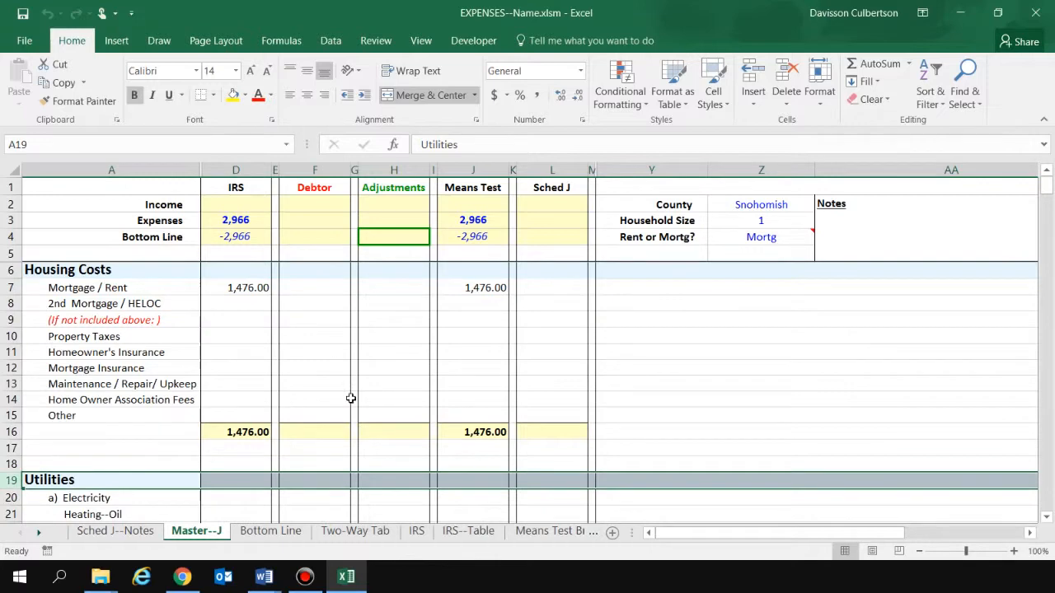
click(1045, 393)
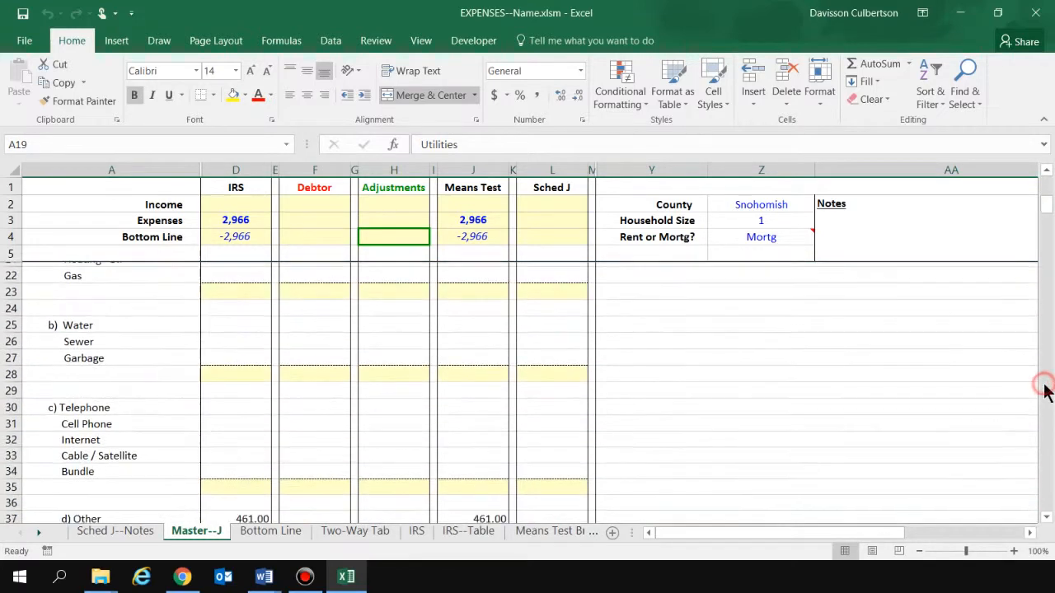
click(1045, 393)
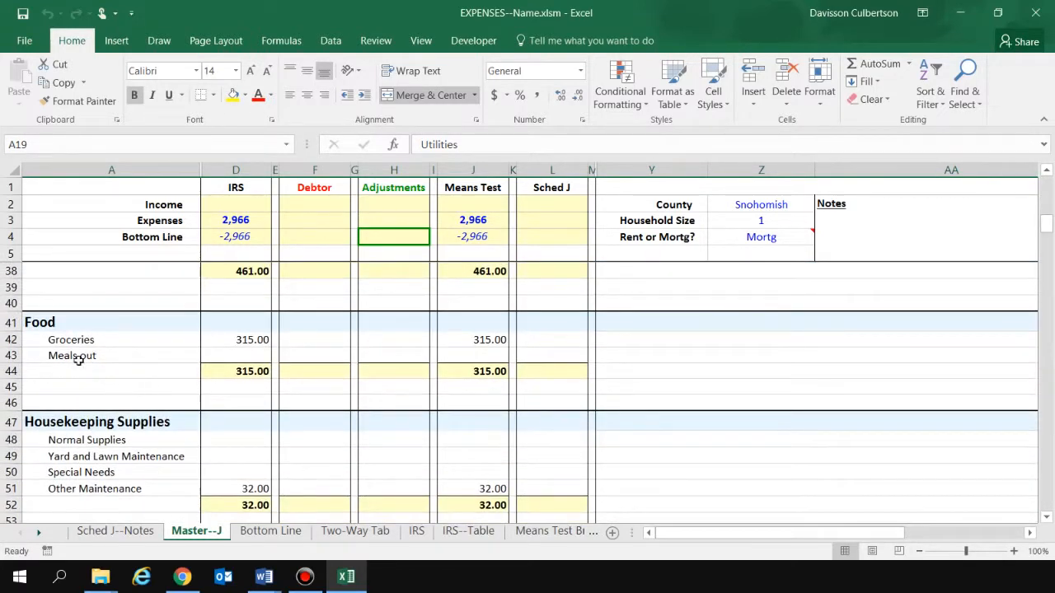
click(11, 322)
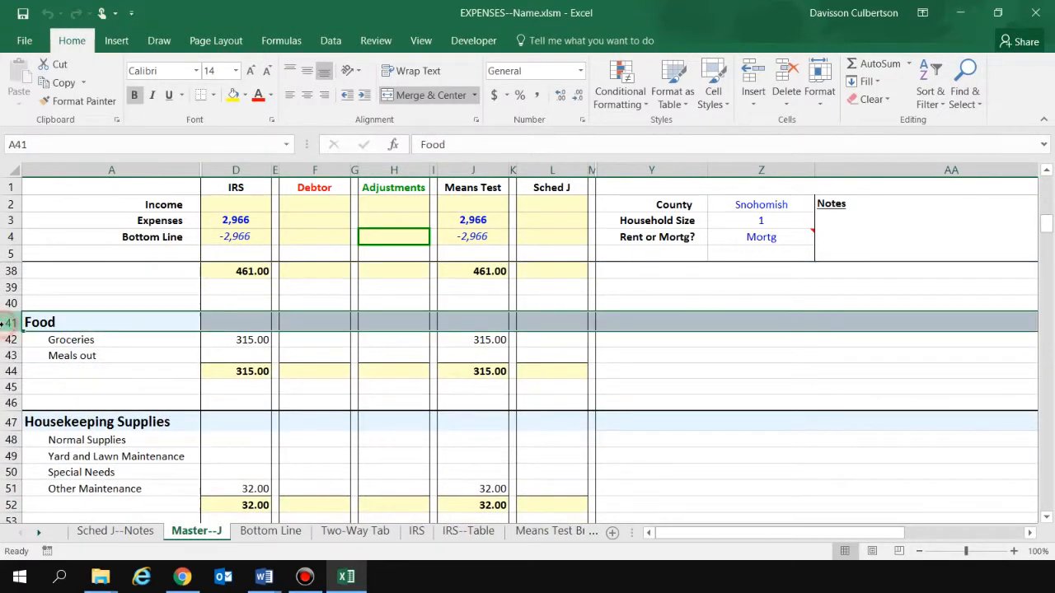
click(11, 422)
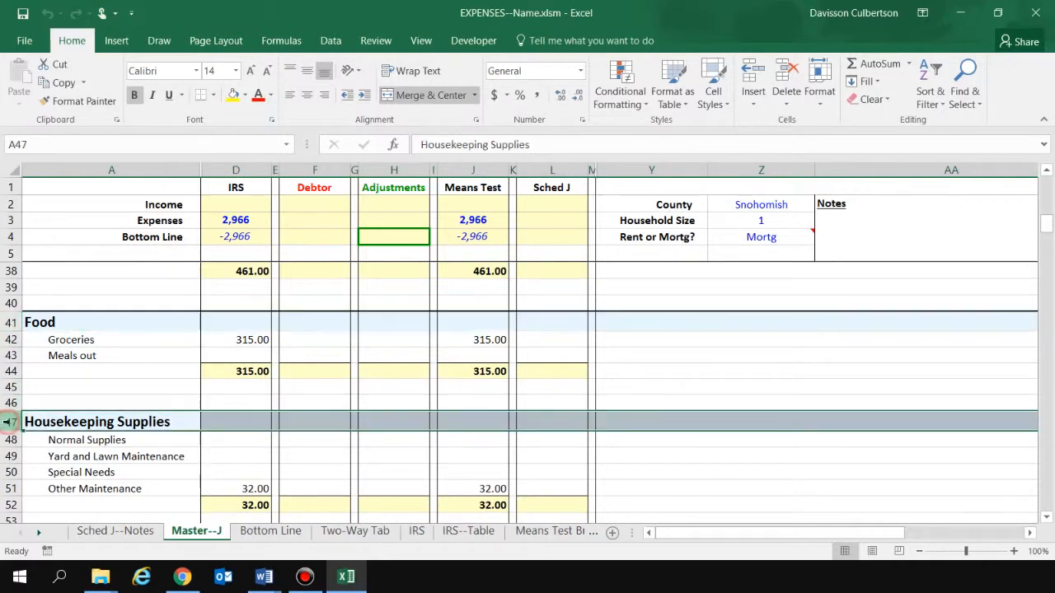
click(1043, 445)
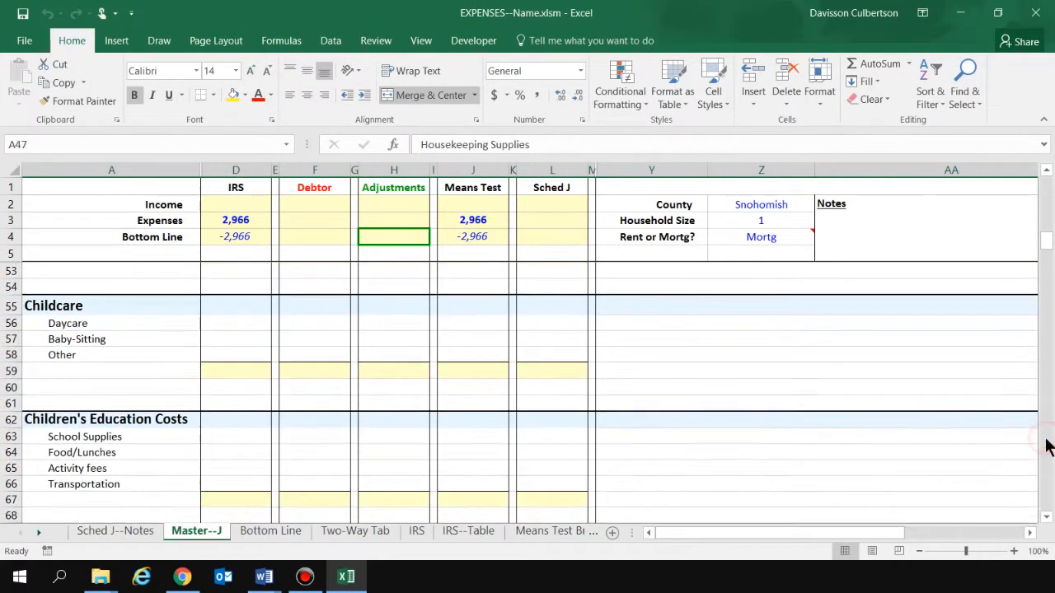
click(11, 305)
click(8, 420)
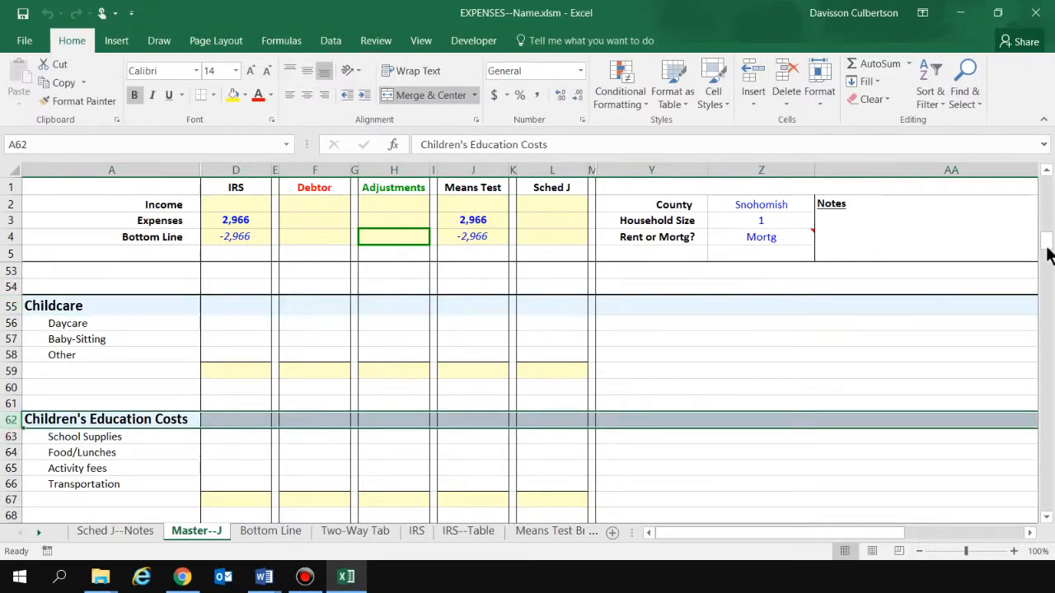
drag(1042, 249, 1044, 178)
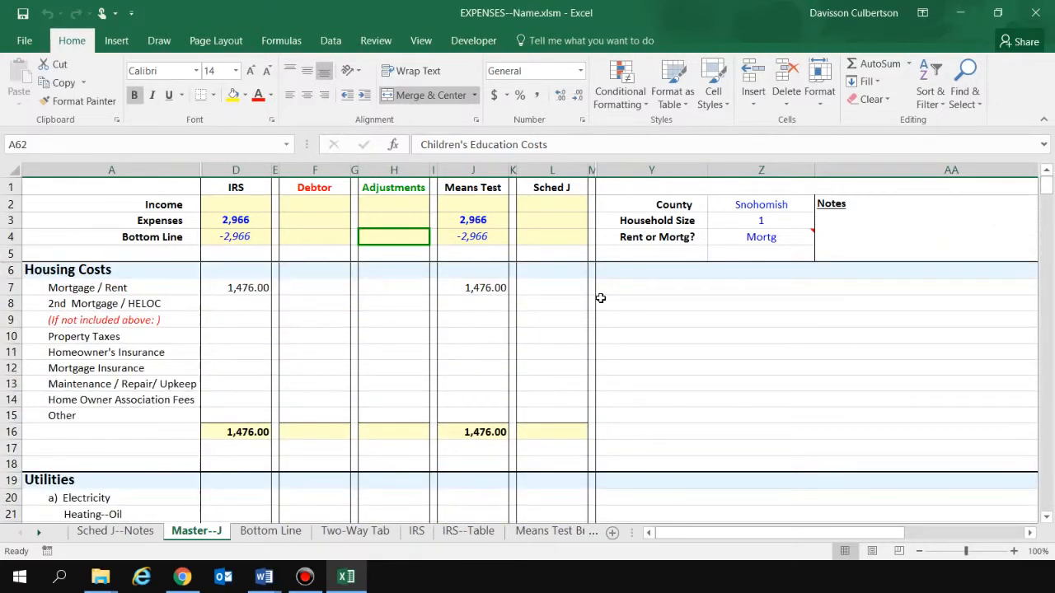
Inspect the Housing Costs total formulas in row 16, including the range summed in the Adjustments column.
click(379, 432)
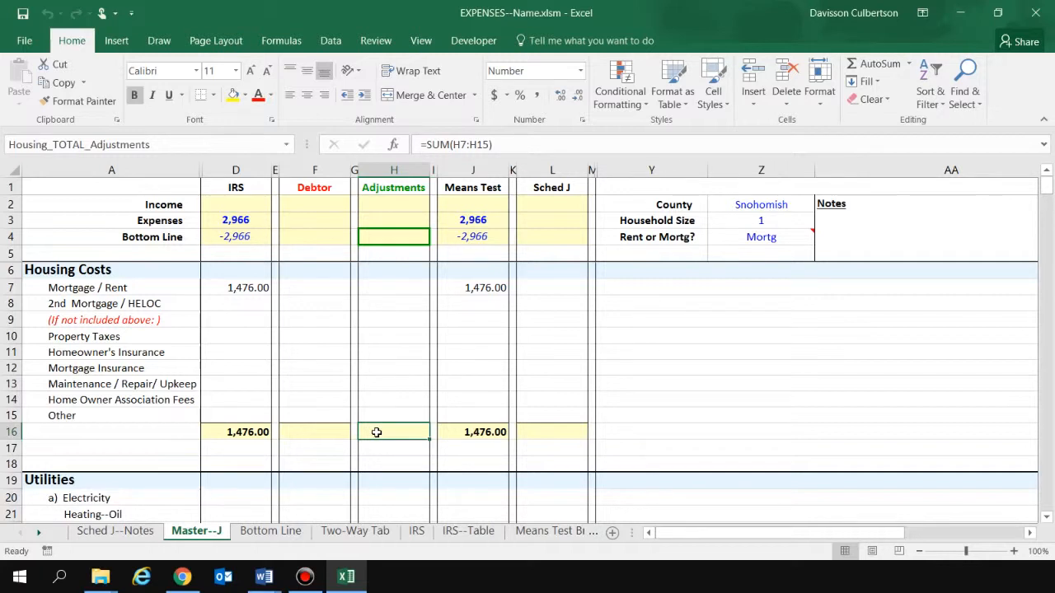
click(325, 431)
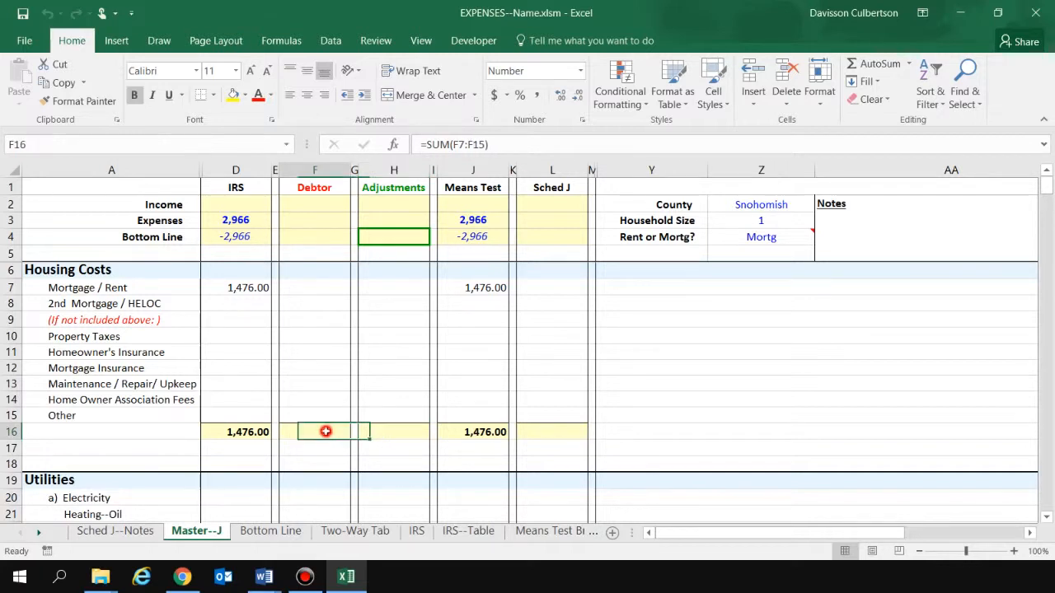
click(376, 426)
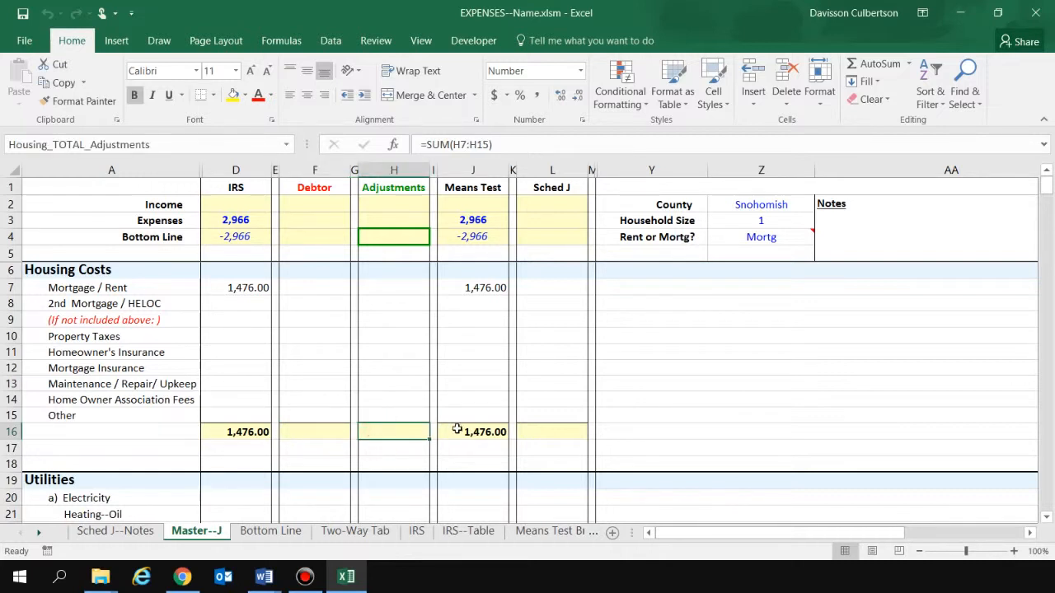
click(544, 431)
click(407, 431)
click(510, 145)
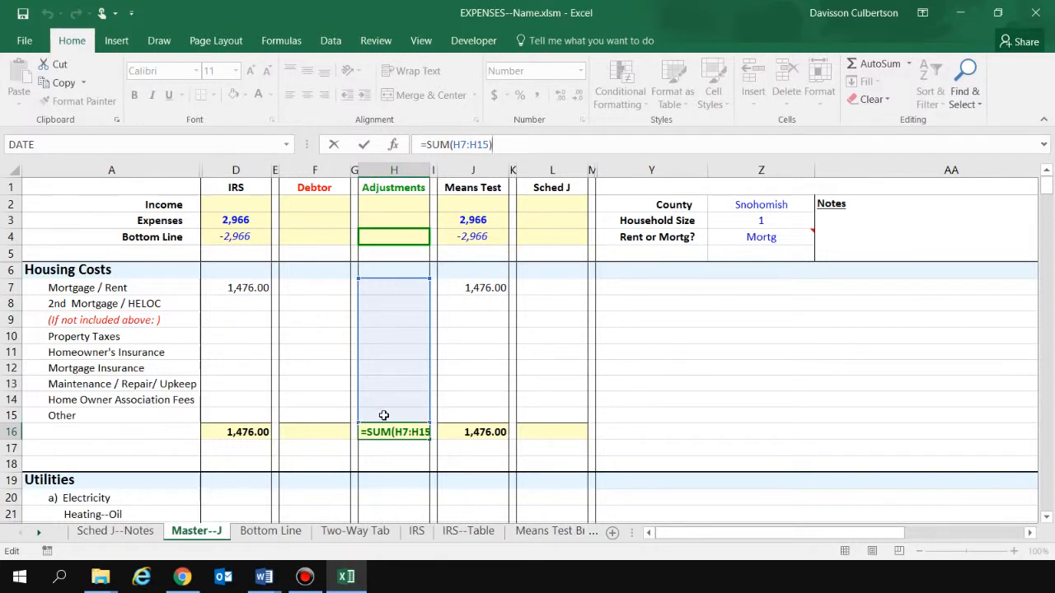
key(Return)
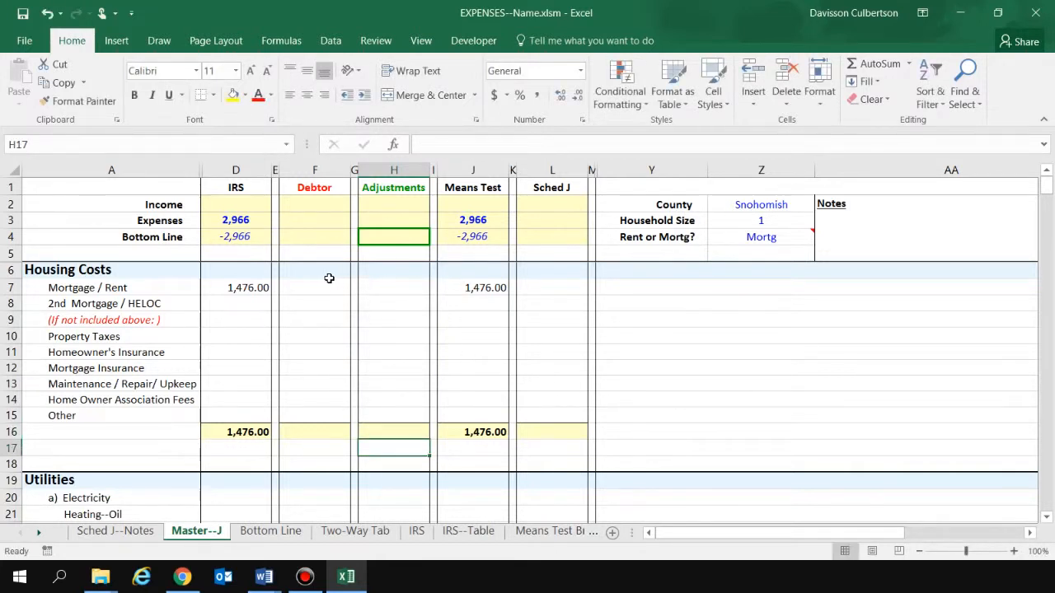
Enter 1,700 as the debtor's Mortgage / Rent expense and check the Debtor housing total's formula.
click(304, 289)
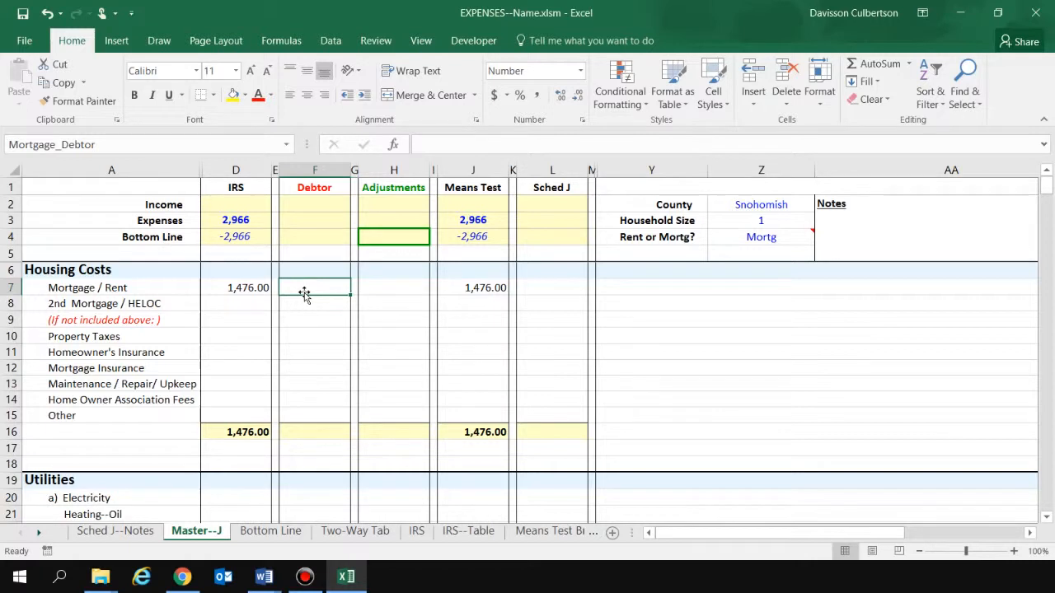
text(1)
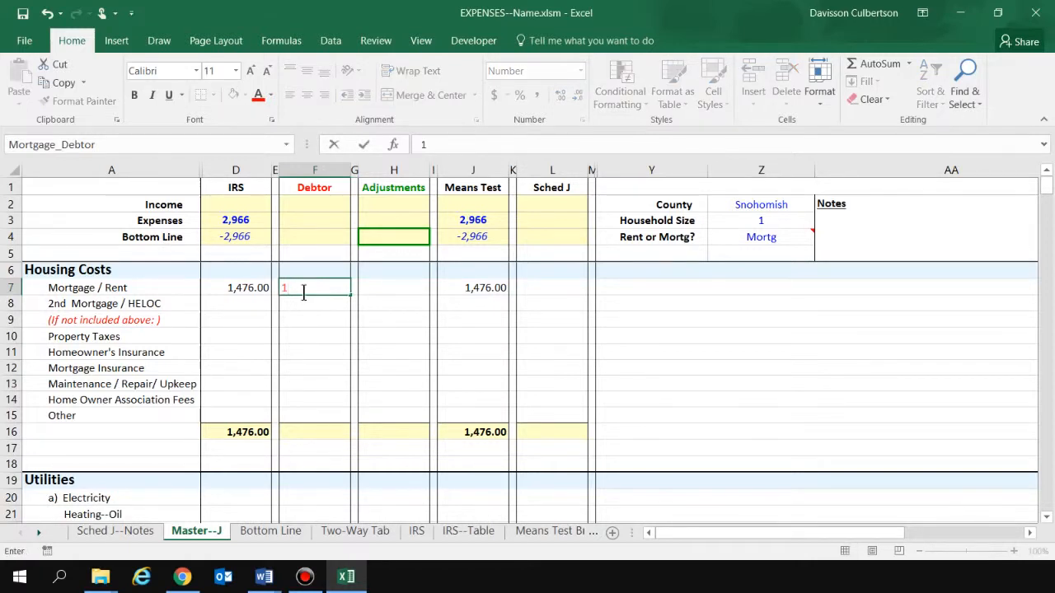
text(,700)
key(Tab)
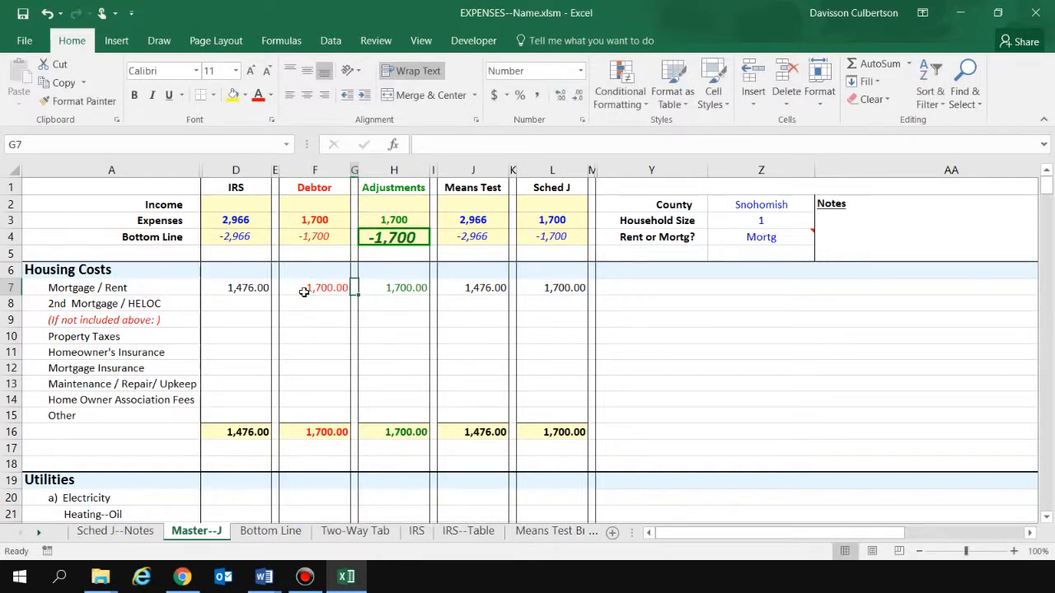
click(315, 430)
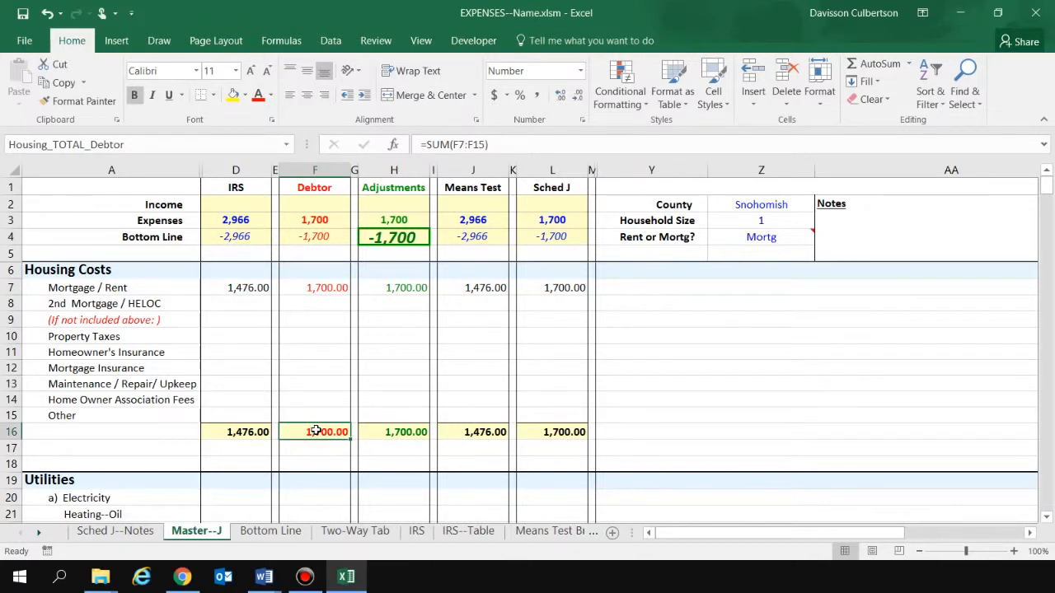
Enter 90 as the debtor's Mortgage Insurance expense under Housing Costs.
click(306, 337)
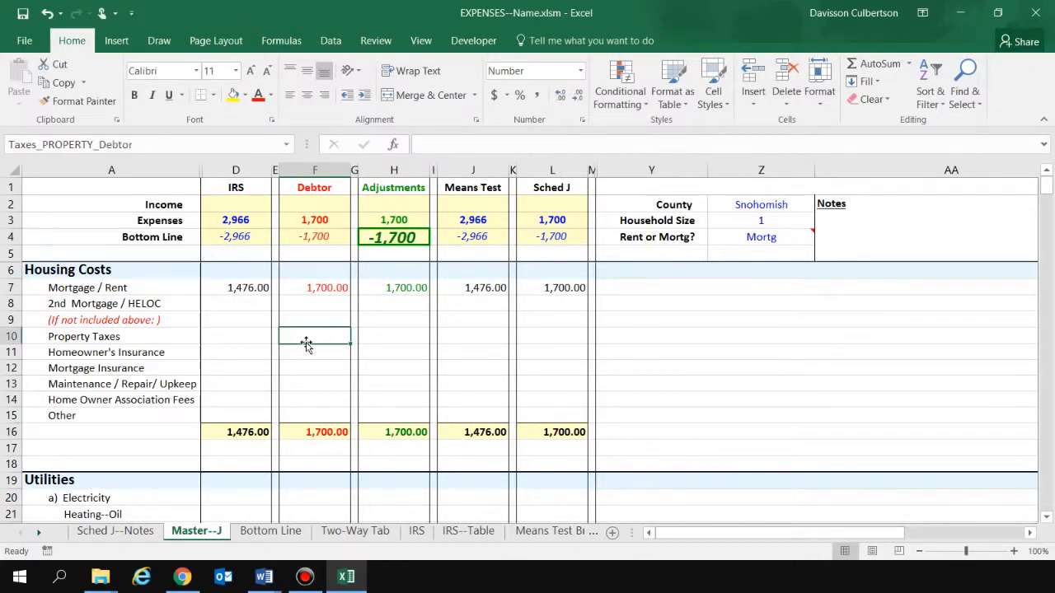
click(305, 350)
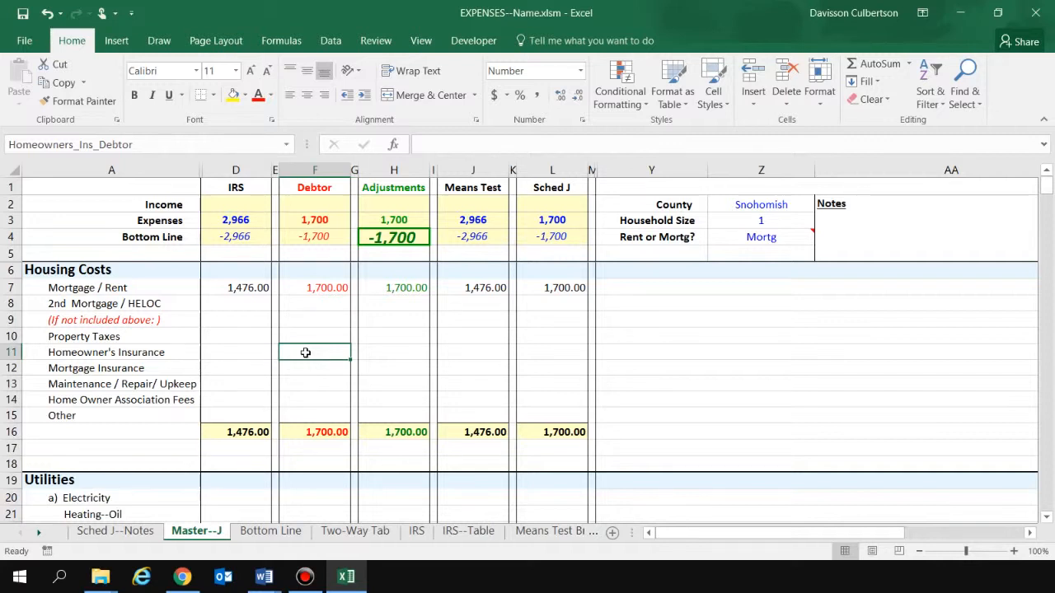
click(313, 367)
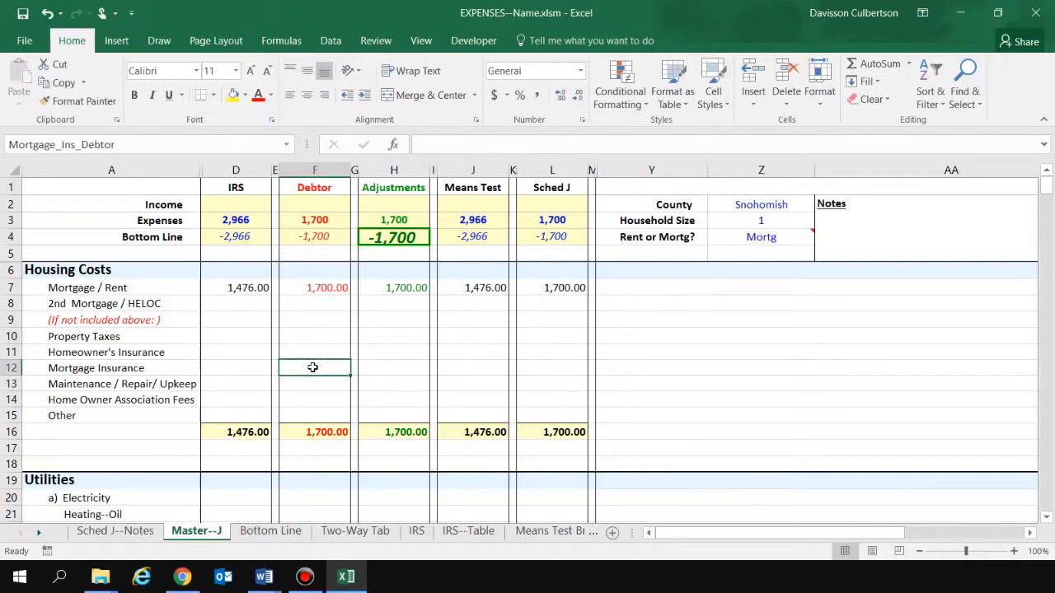
text(90)
key(Tab)
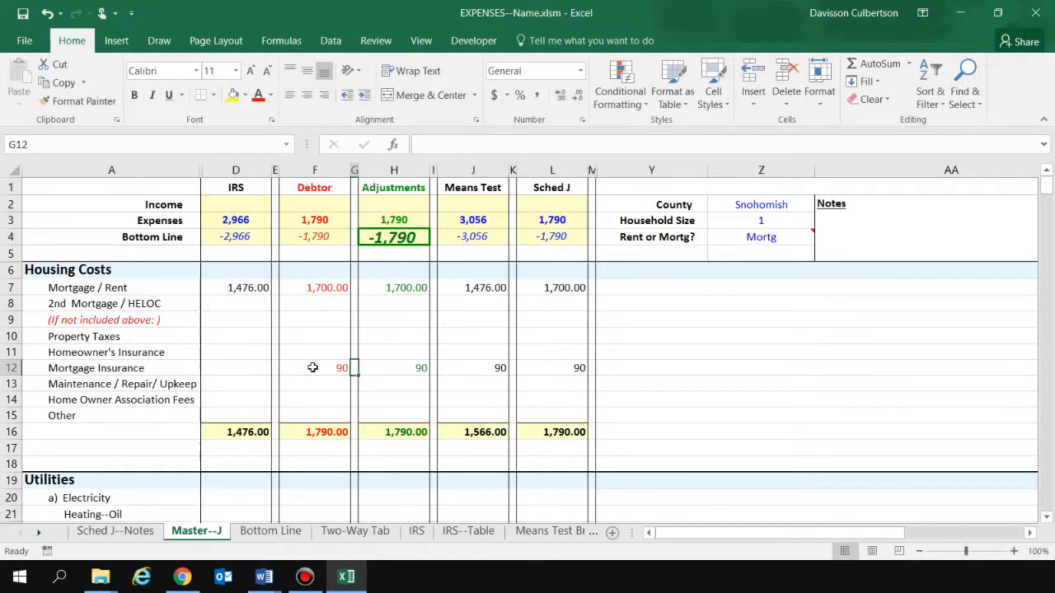
Inspect the Debtor housing total formula and the Mortgage / Rent formulas in the Adjustments and Sched J columns.
click(310, 438)
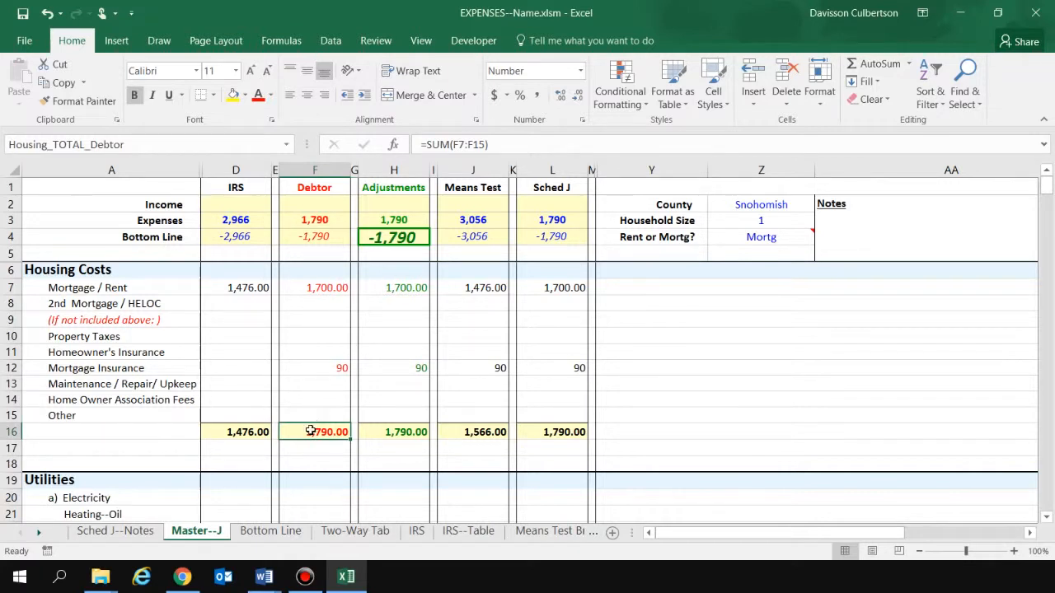
click(414, 290)
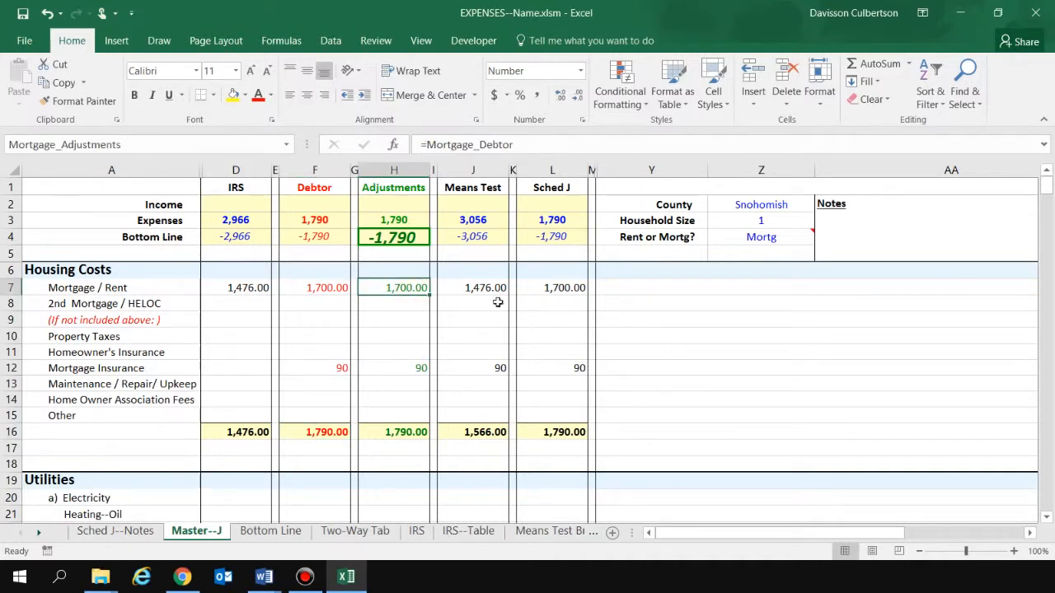
click(552, 285)
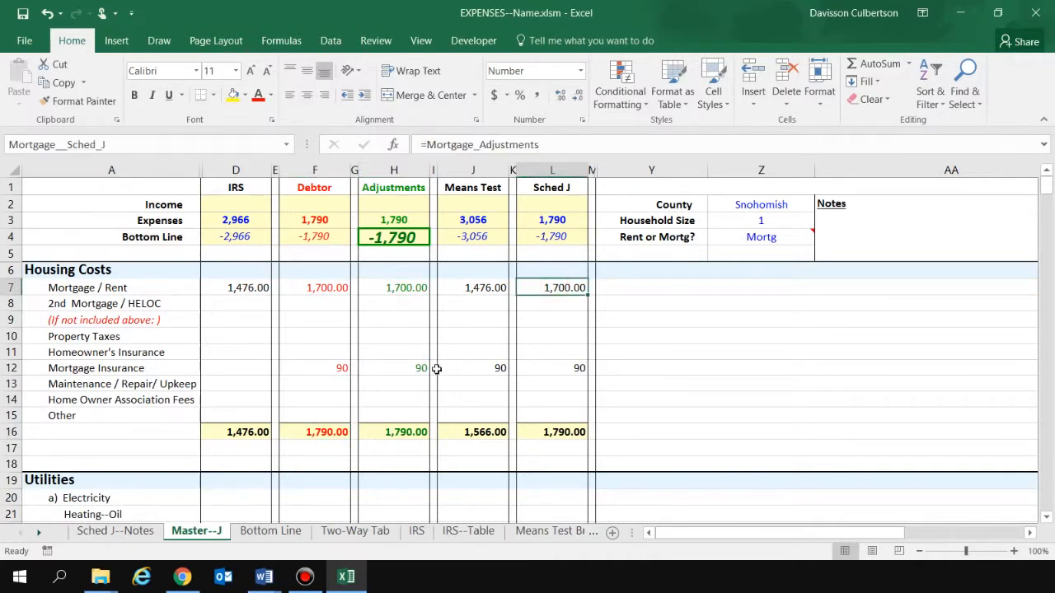
Clear the Debtor column's Housing Costs entries from Mortgage / Rent through Home Owner Association Fees.
click(315, 224)
click(329, 289)
drag(328, 289, 334, 393)
key(Delete)
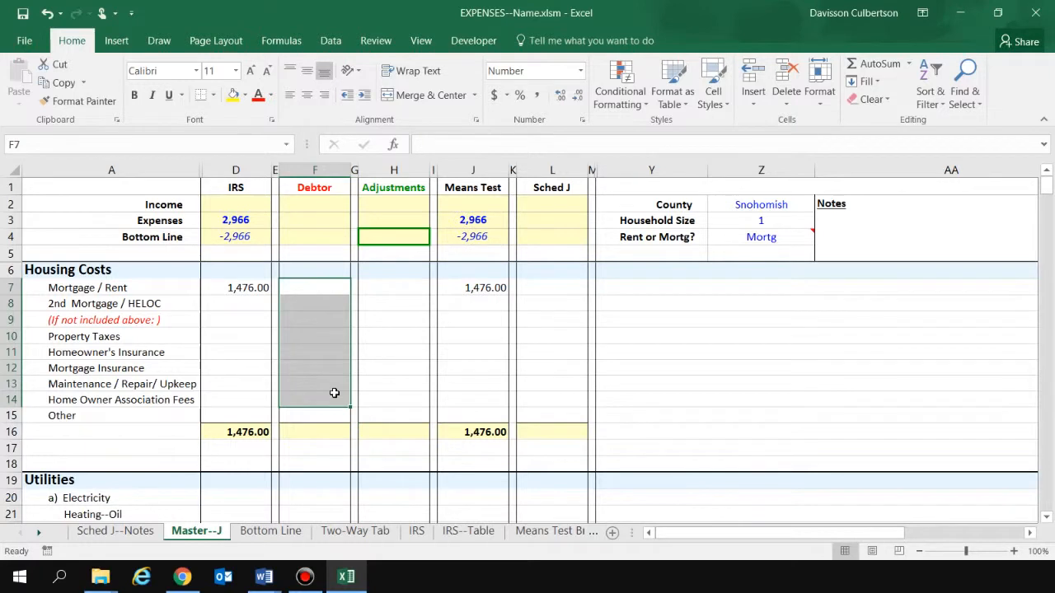
Enter 1700 as the debtor's Mortgage / Rent expense under Housing Costs.
click(297, 287)
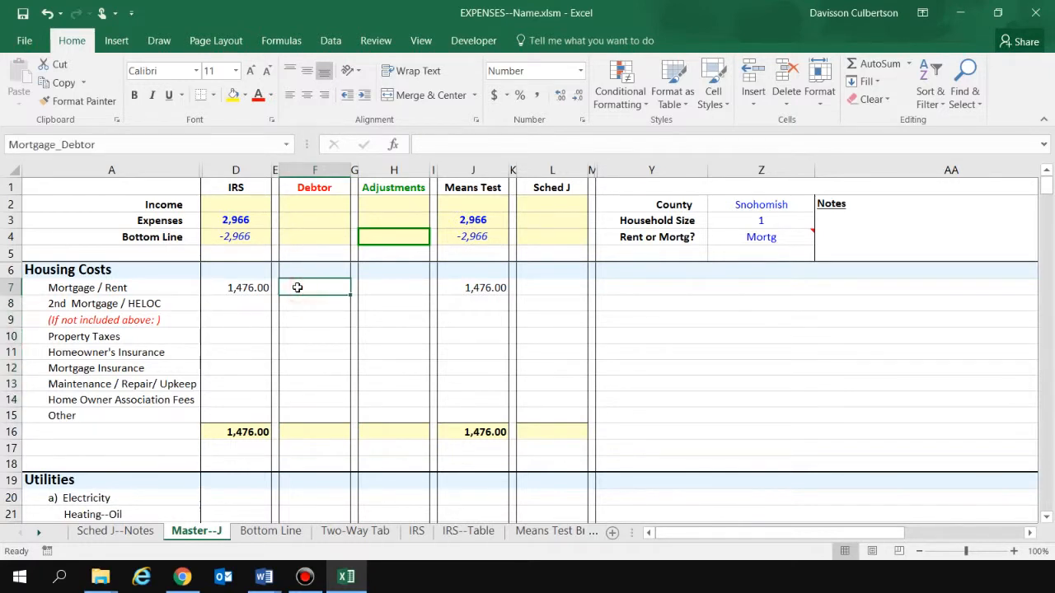
text(1799)
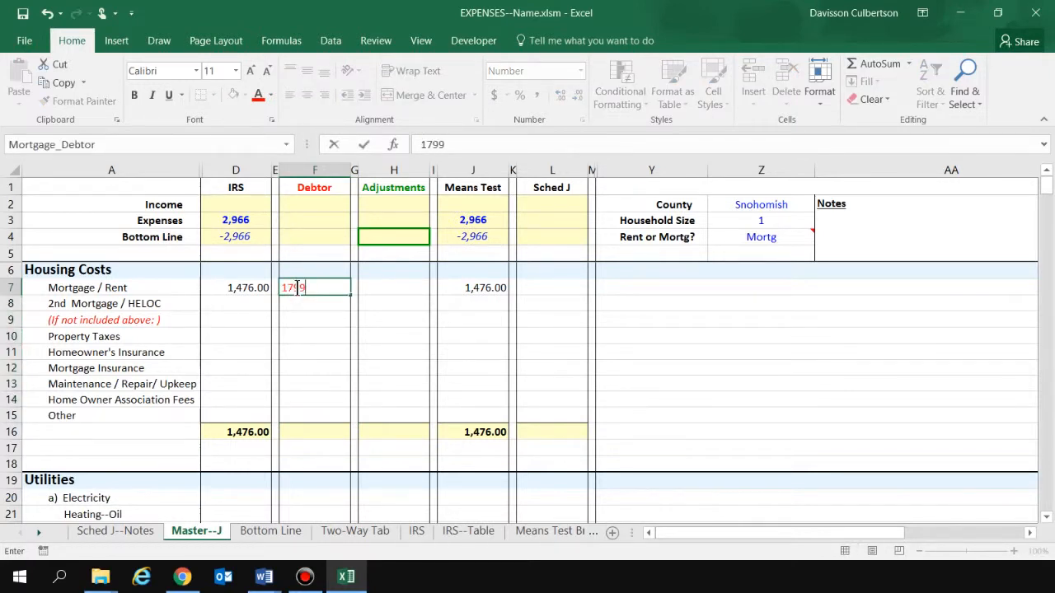
key(BackSpace)
key(BackSpace)
text(00)
key(Tab)
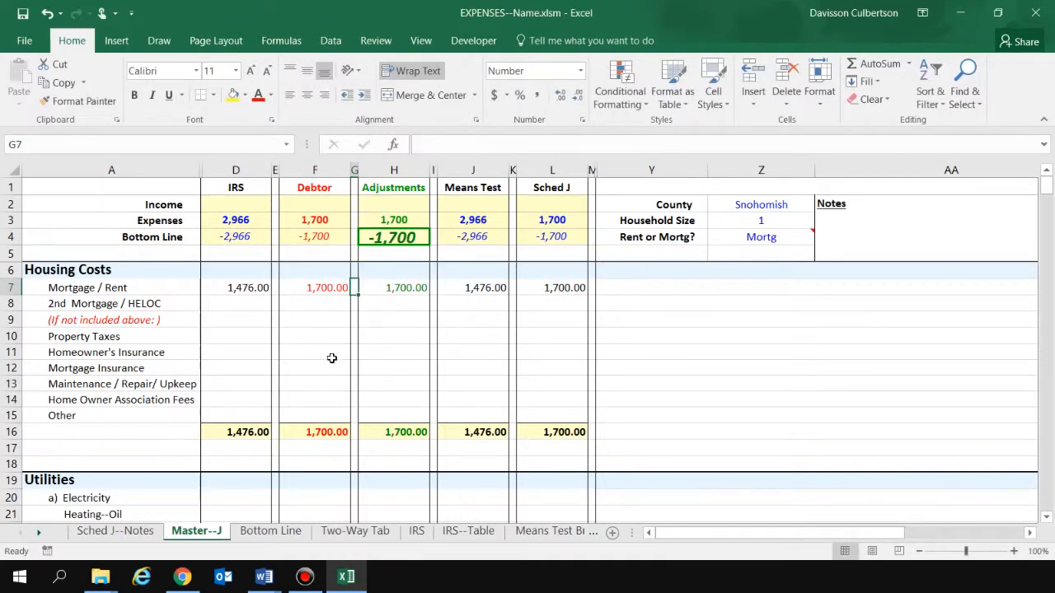
Set the debtor's Mortgage Insurance expense to 90 under Housing Costs.
click(328, 365)
text(900)
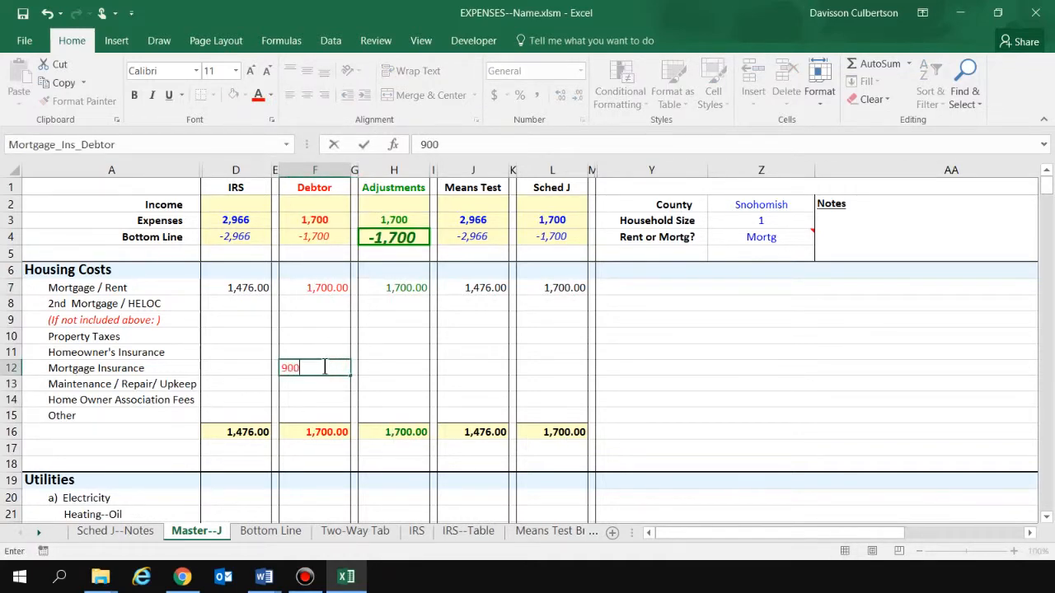
key(BackSpace)
key(Tab)
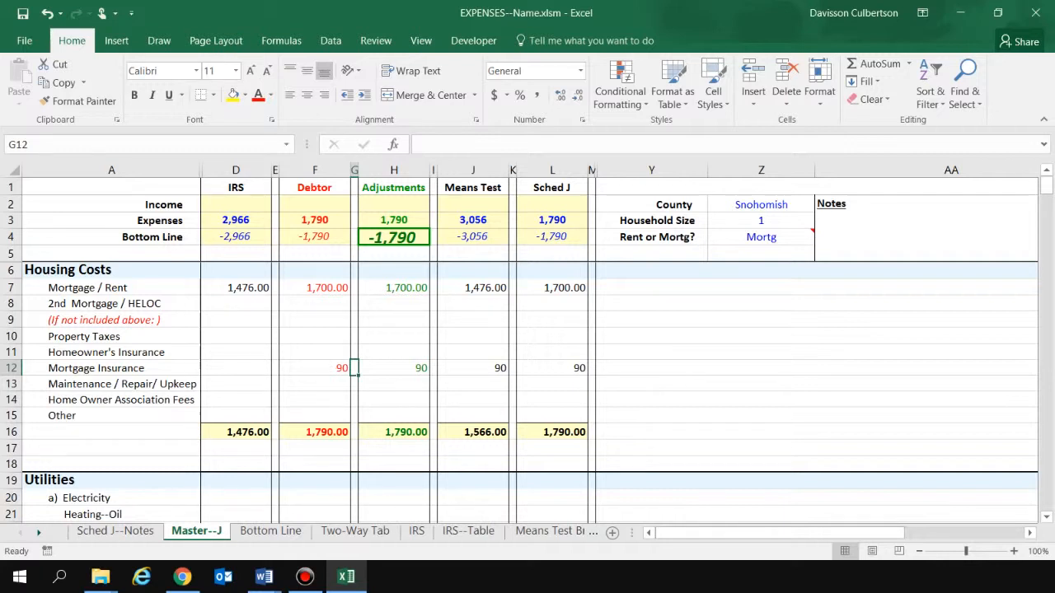
Compare the Debtor and Adjustments columns, including the Mortgage / Rent entry and the formula linked to it.
click(325, 170)
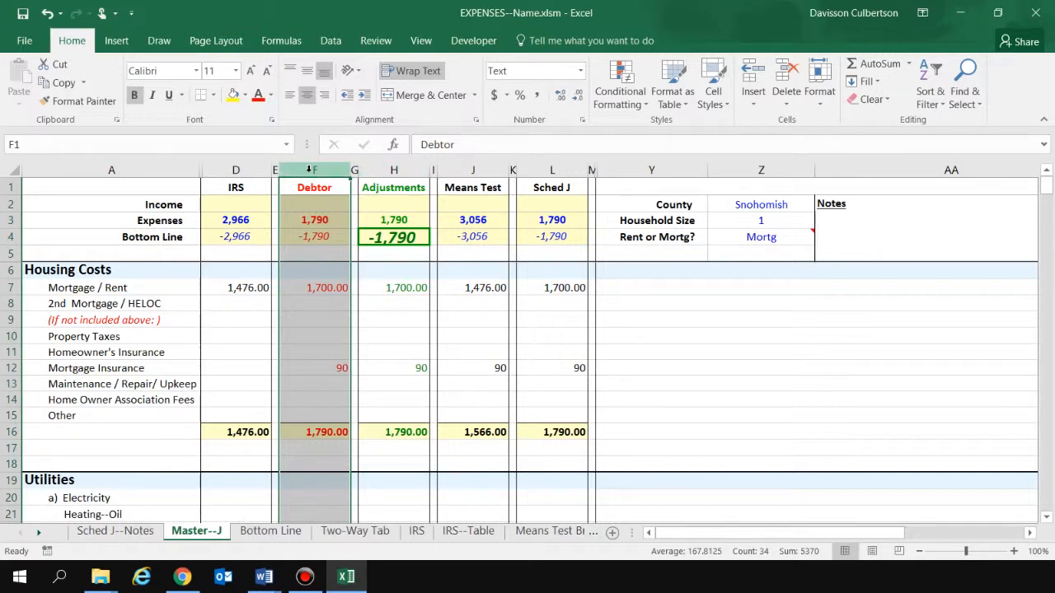
click(396, 169)
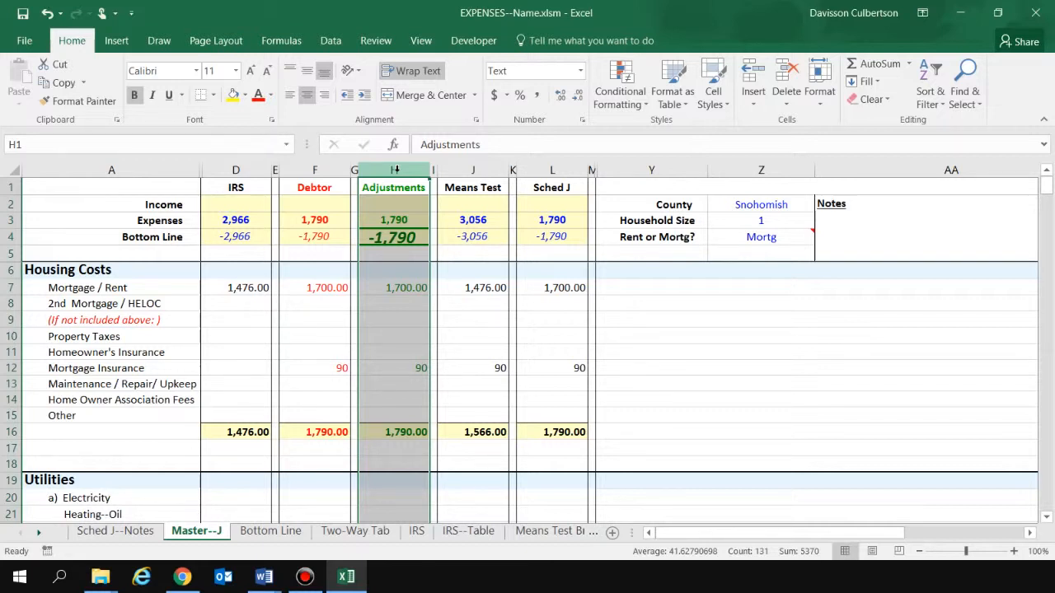
click(643, 300)
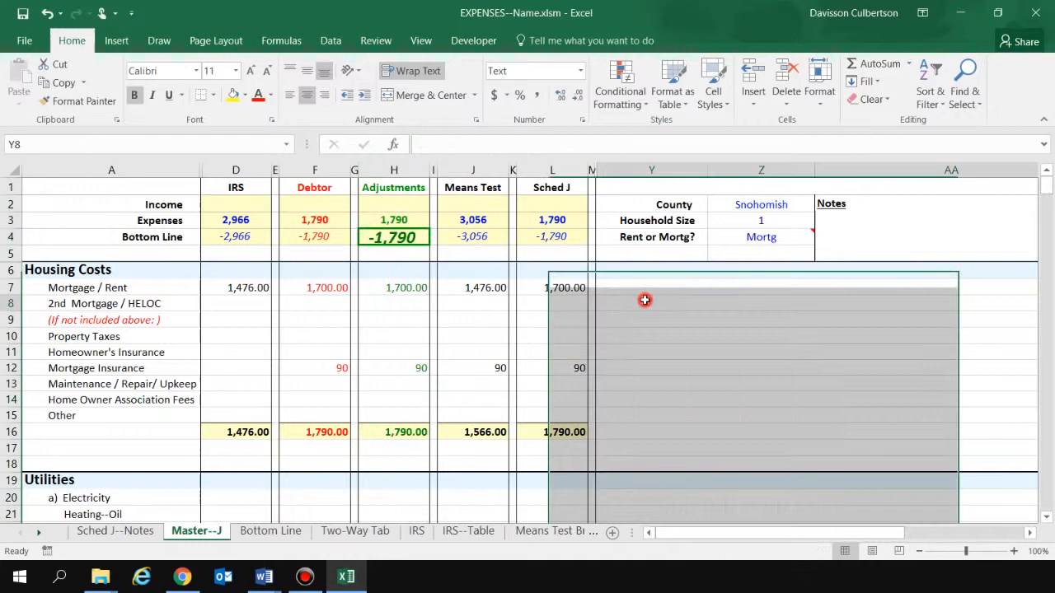
click(319, 288)
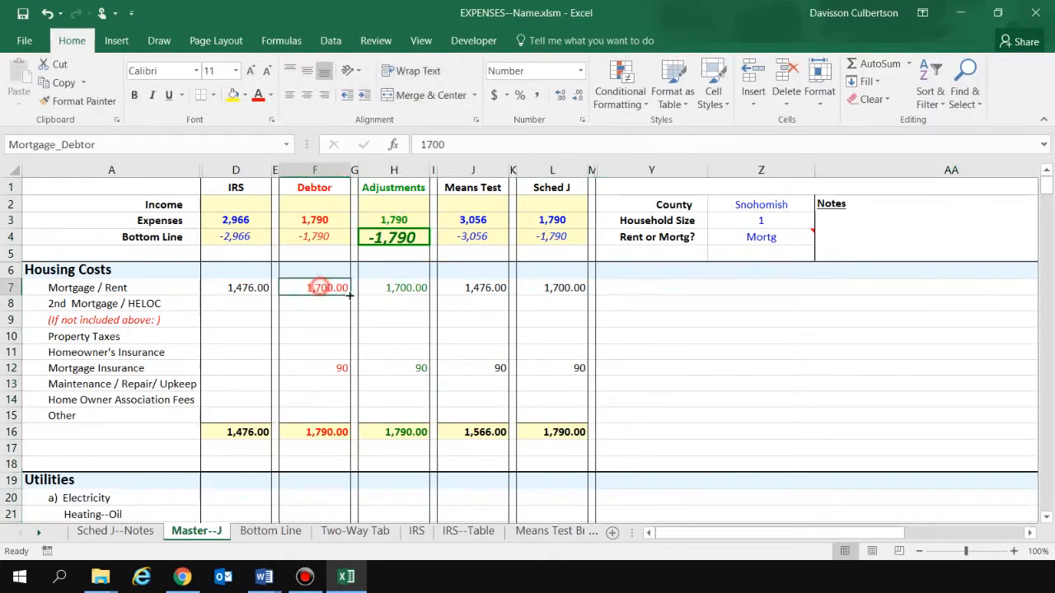
click(405, 288)
Enter 175 as the debtor's Electricity expense under Utilities.
scroll(348, 464, down, 3)
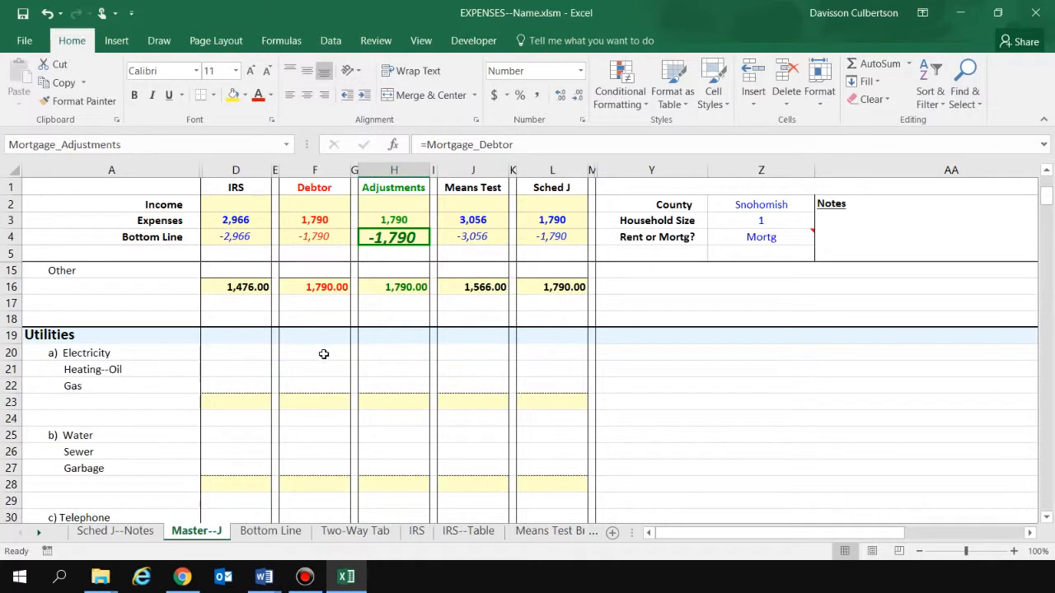
click(323, 353)
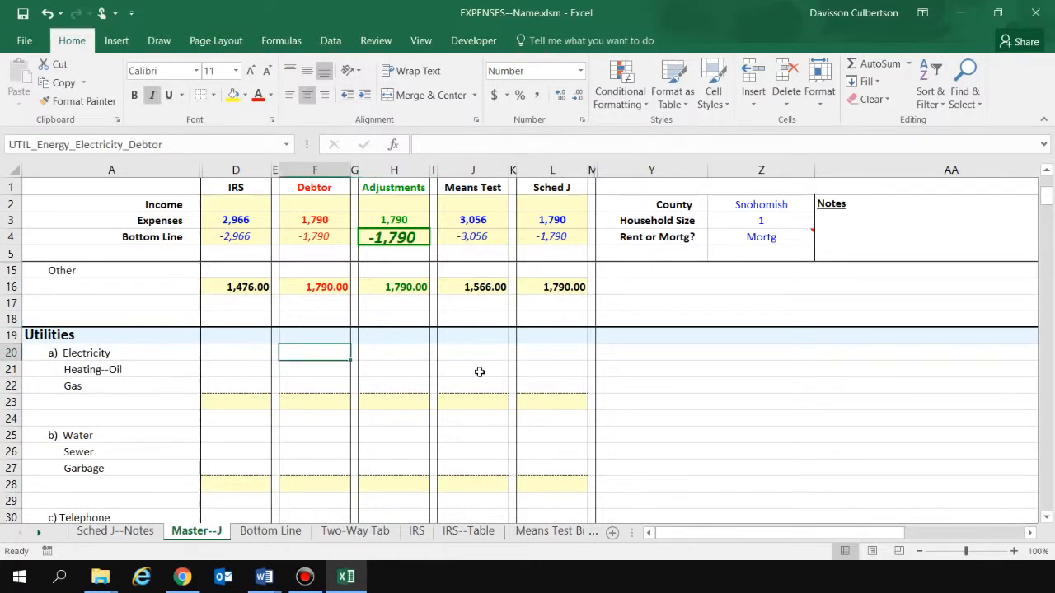
text(175)
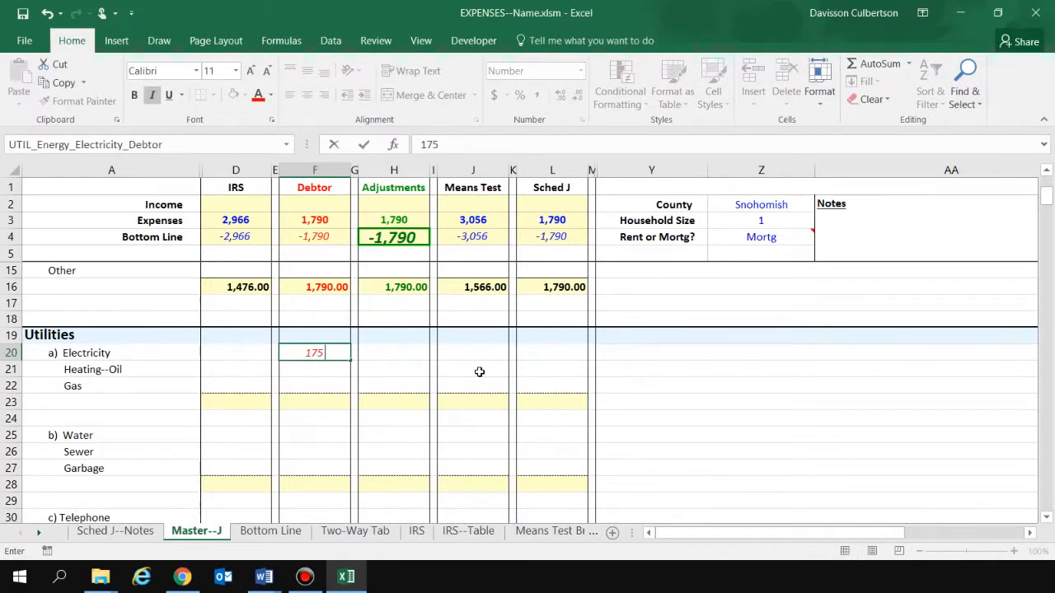
key(Tab)
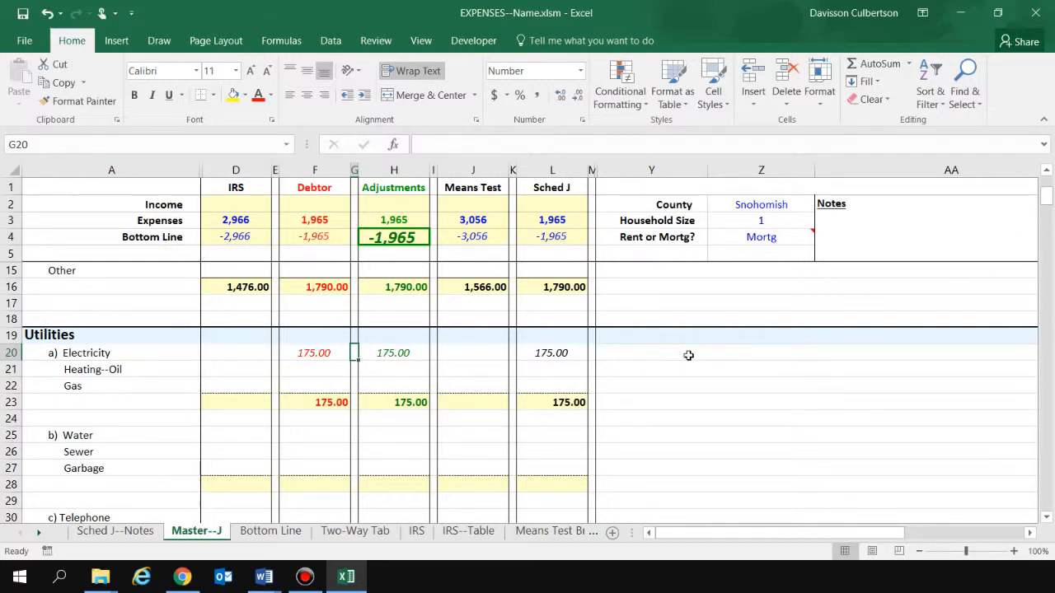
Add the note "Electricity is high due to debtor's home lacking insulation." to the Electricity row's notes area.
click(660, 351)
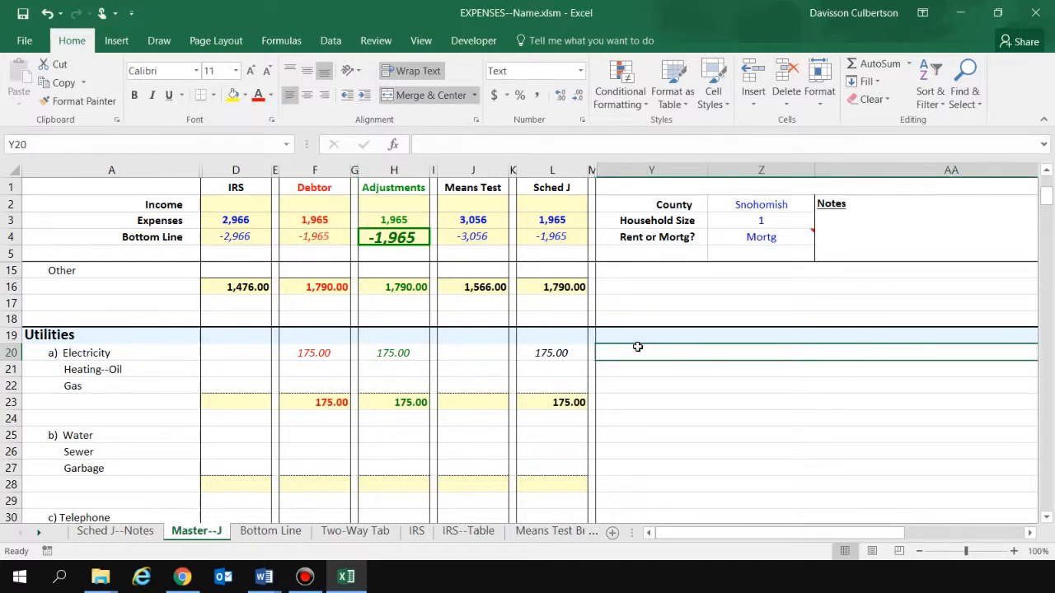
text(Electricti)
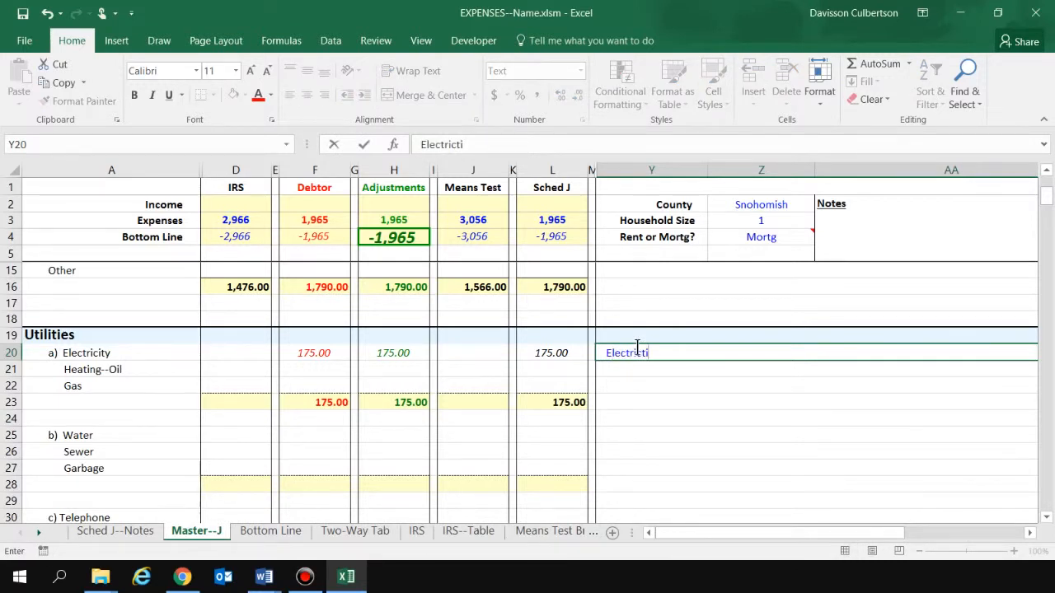
key(BackSpace)
key(BackSpace)
text(ity is high due to debtor's)
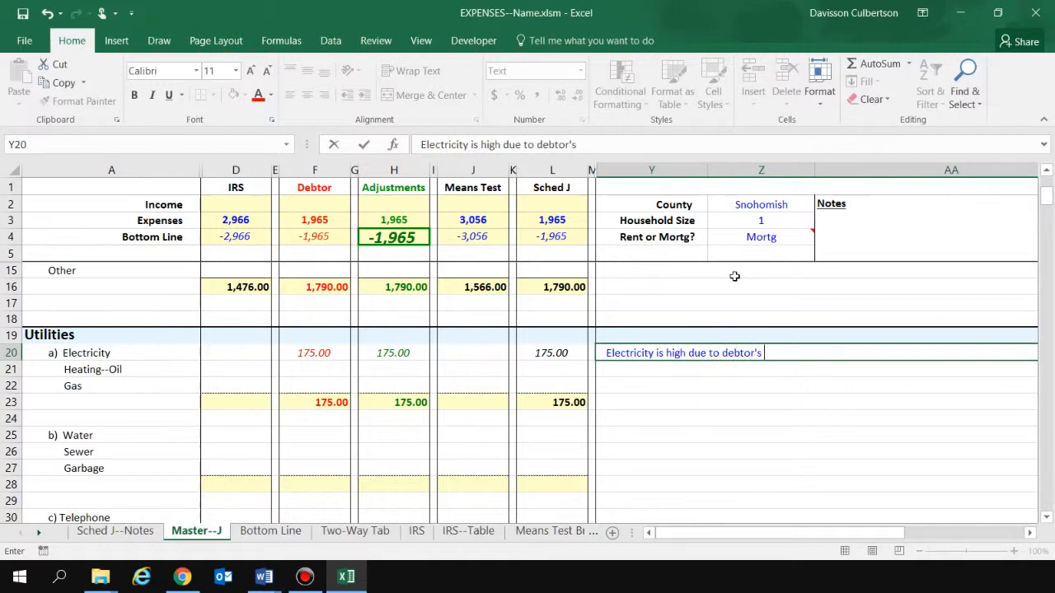
text( home lacking insul)
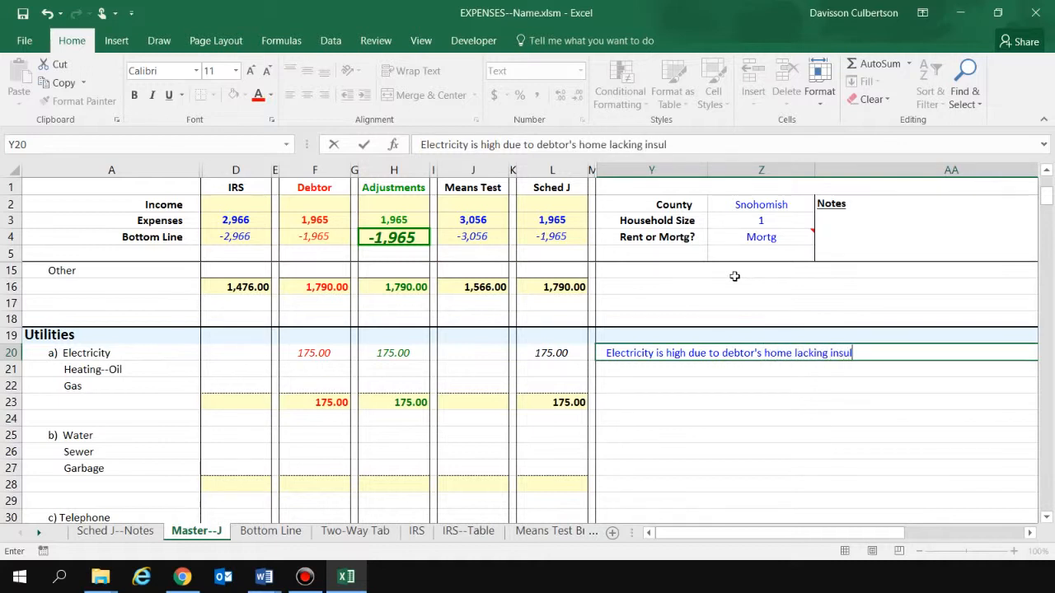
text(ation.)
click(770, 381)
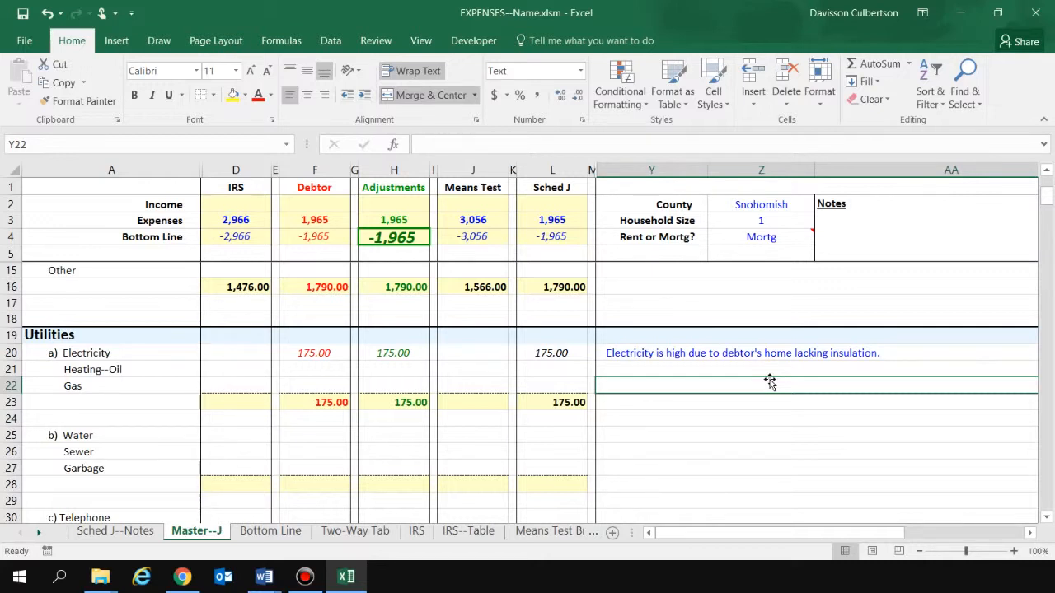
Compare the General notes area on Sched J--Notes with the row notes beside Utilities, ending back on the Master--J sheet.
click(133, 532)
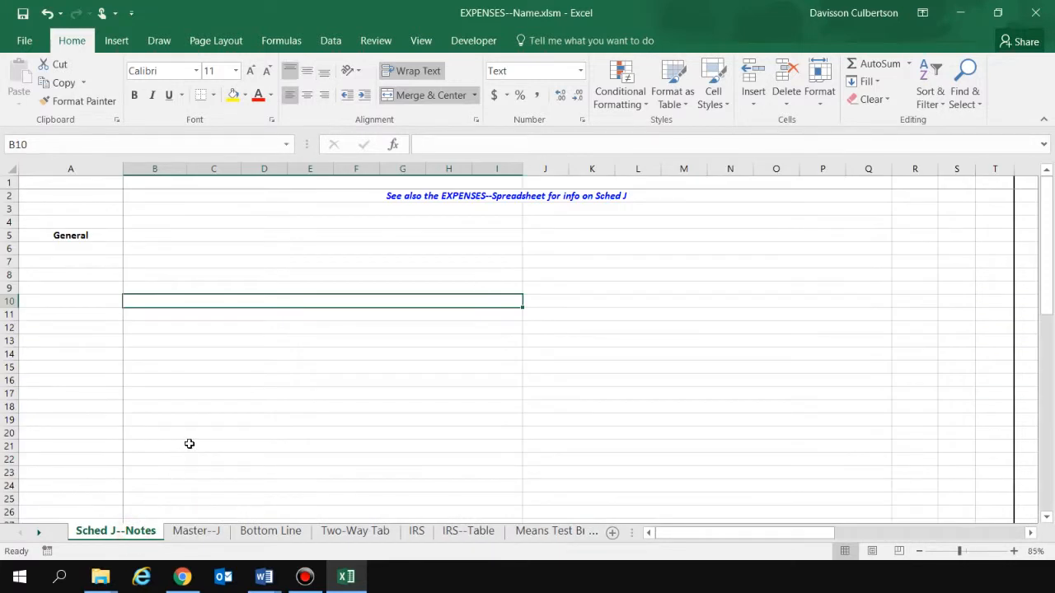
click(152, 235)
click(145, 260)
click(96, 261)
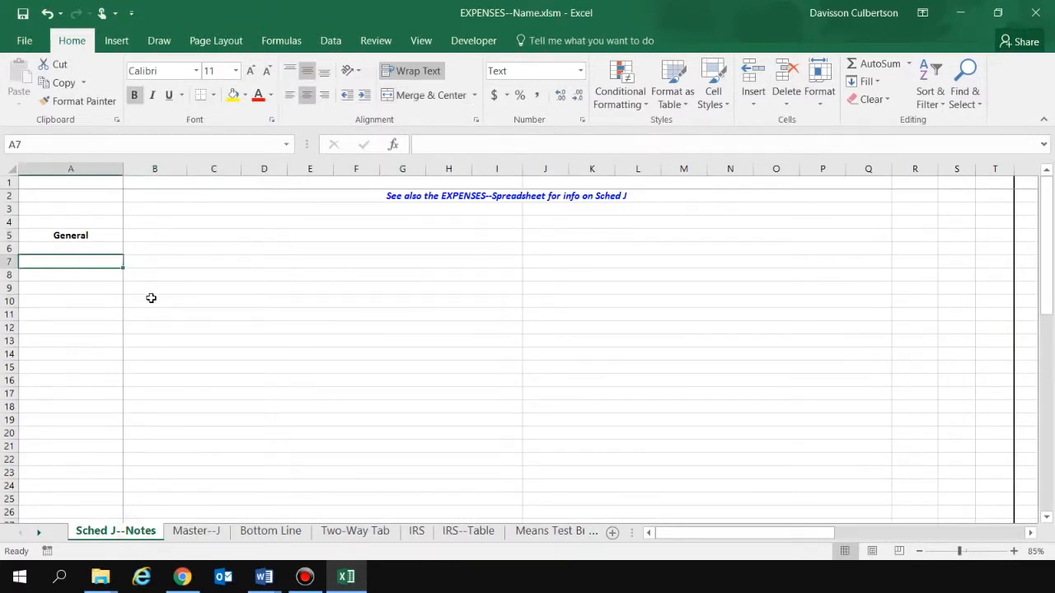
click(219, 531)
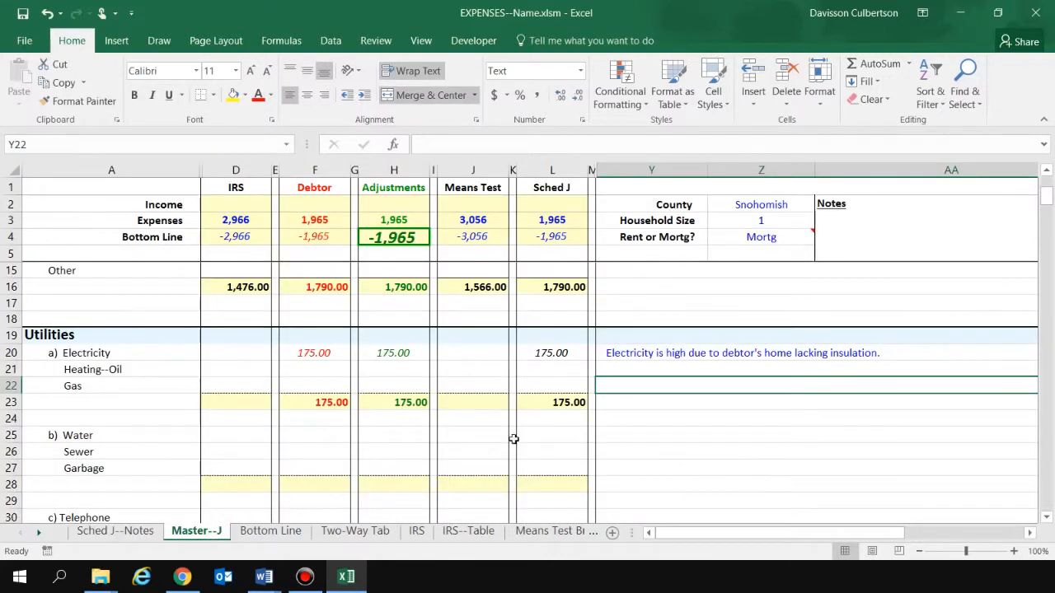
click(690, 356)
click(678, 386)
click(129, 531)
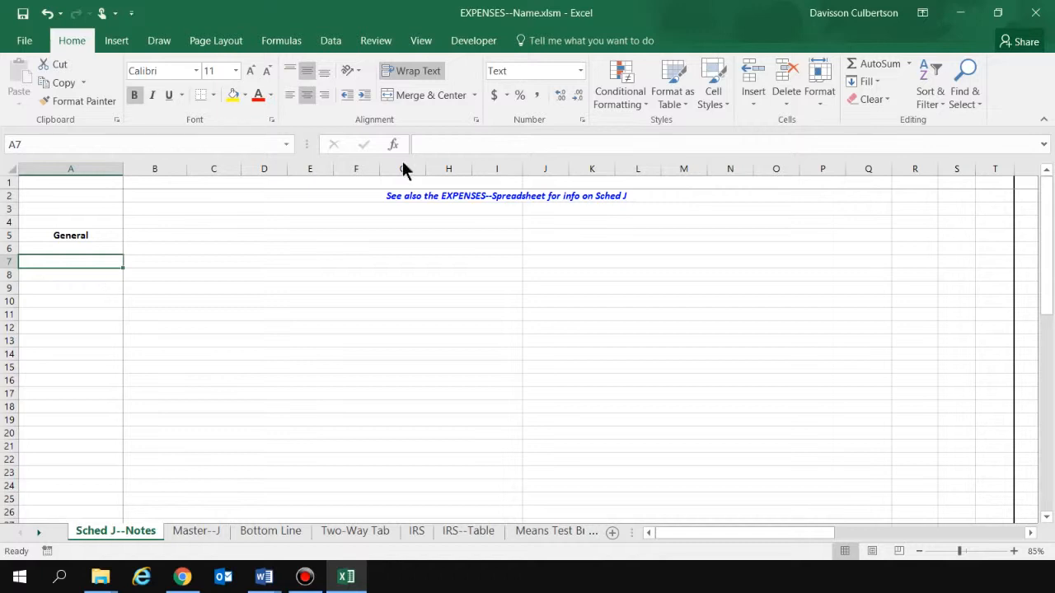
click(207, 528)
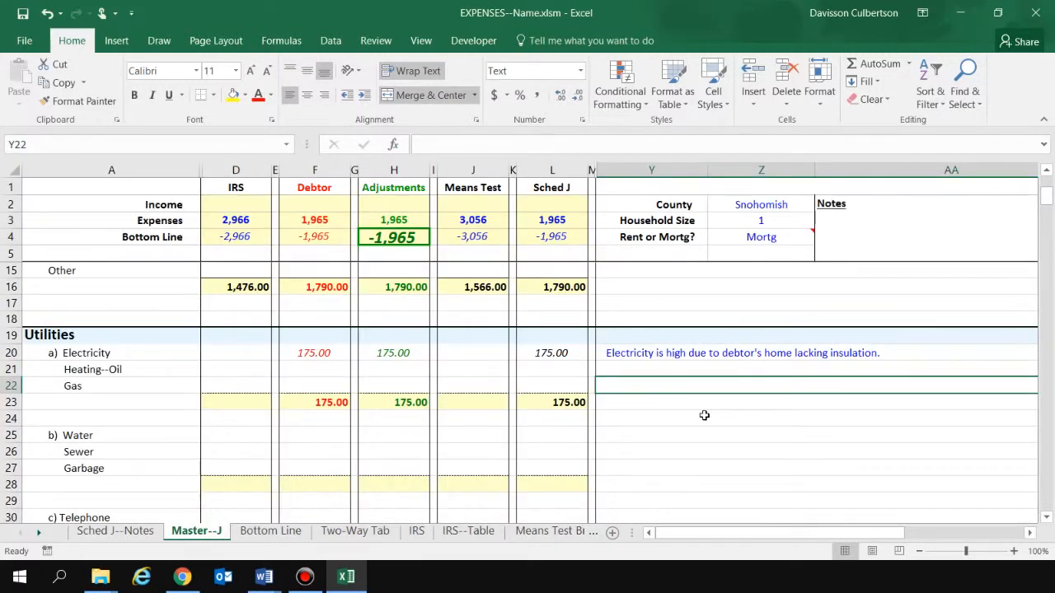
Examine the row-specific note cells beside the Electricity, Water, Sewer and Garbage rows on Master--J.
click(687, 368)
click(688, 394)
click(672, 432)
click(667, 454)
click(654, 470)
click(631, 381)
Examine the General note rows on the Sched J--Notes sheet, then return to the note cells beside Housing Costs on Master--J.
click(129, 534)
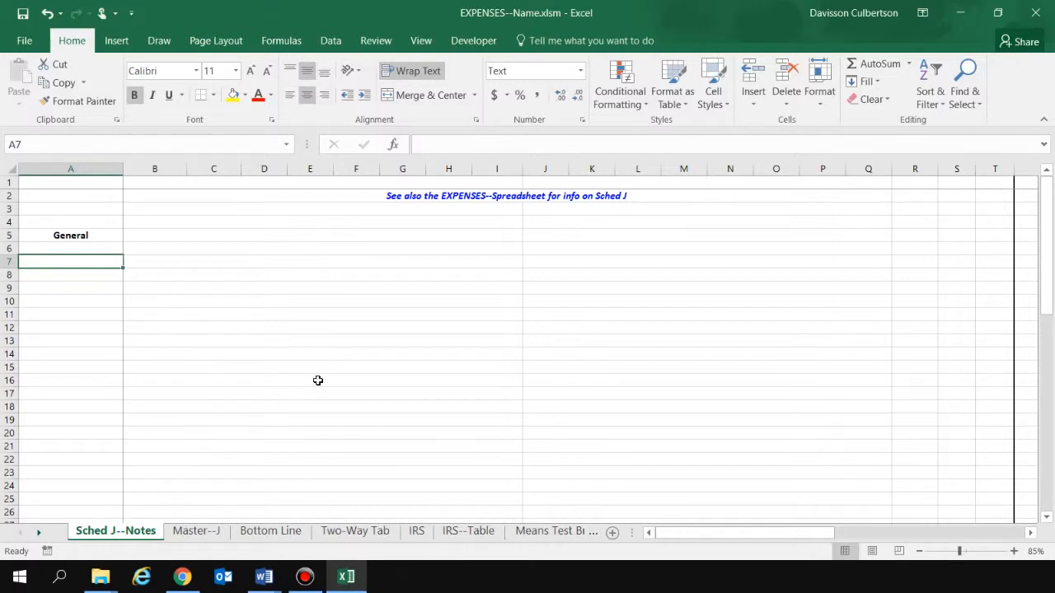
click(307, 302)
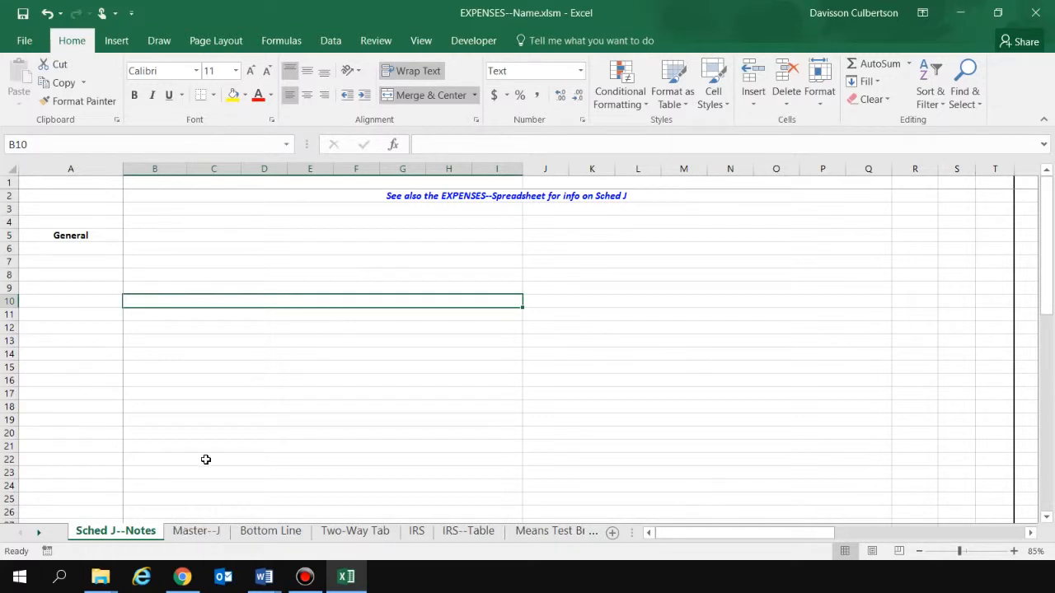
click(264, 261)
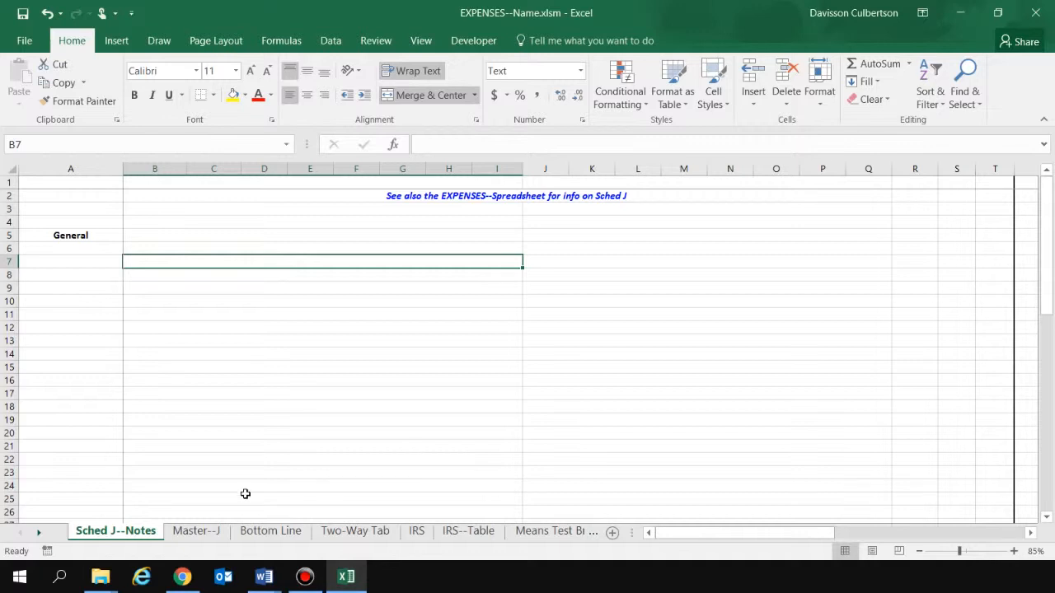
click(210, 532)
click(753, 501)
scroll(709, 471, up, 3)
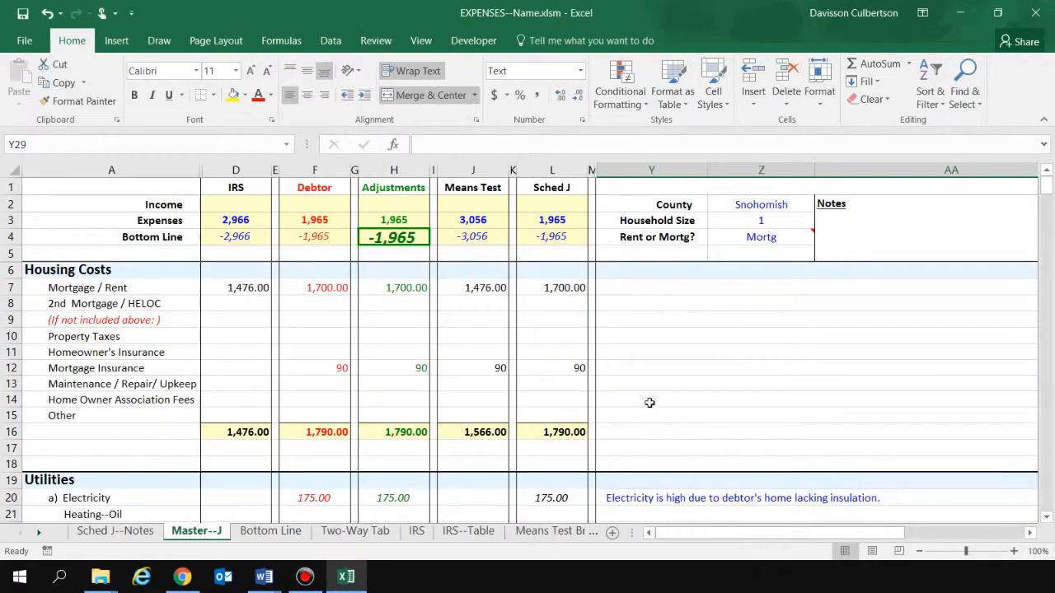
click(723, 380)
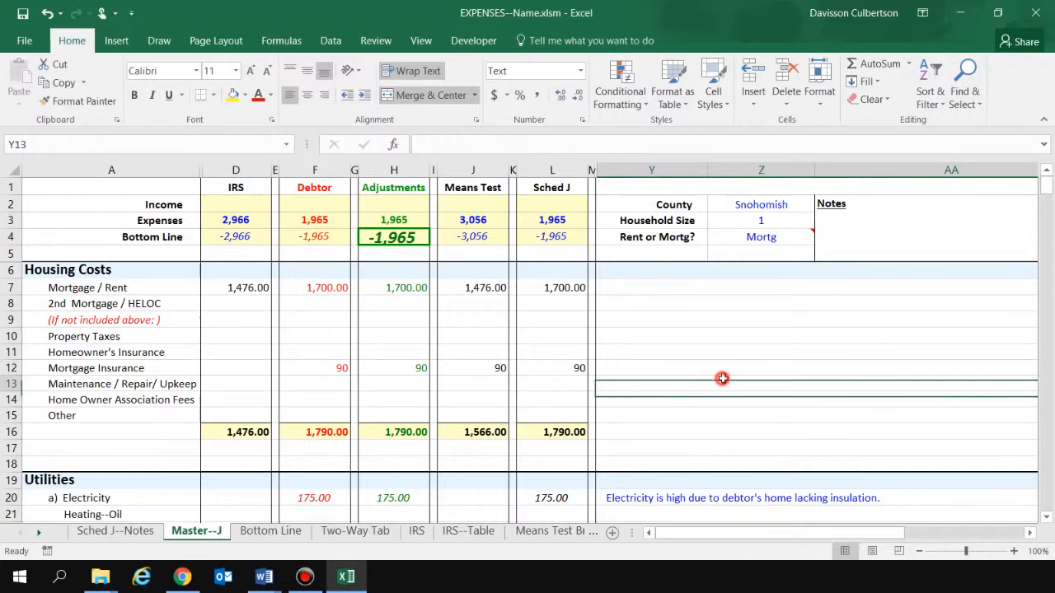
Examine the Debtor column's total Expenses formula and the layout of the Utilities section.
click(322, 219)
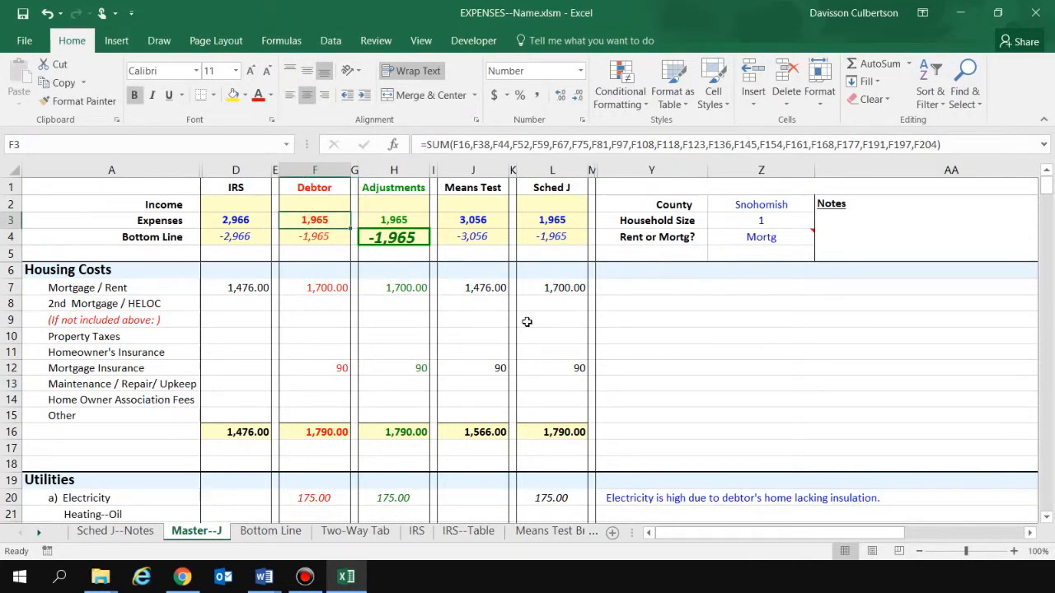
scroll(692, 367, down, 3)
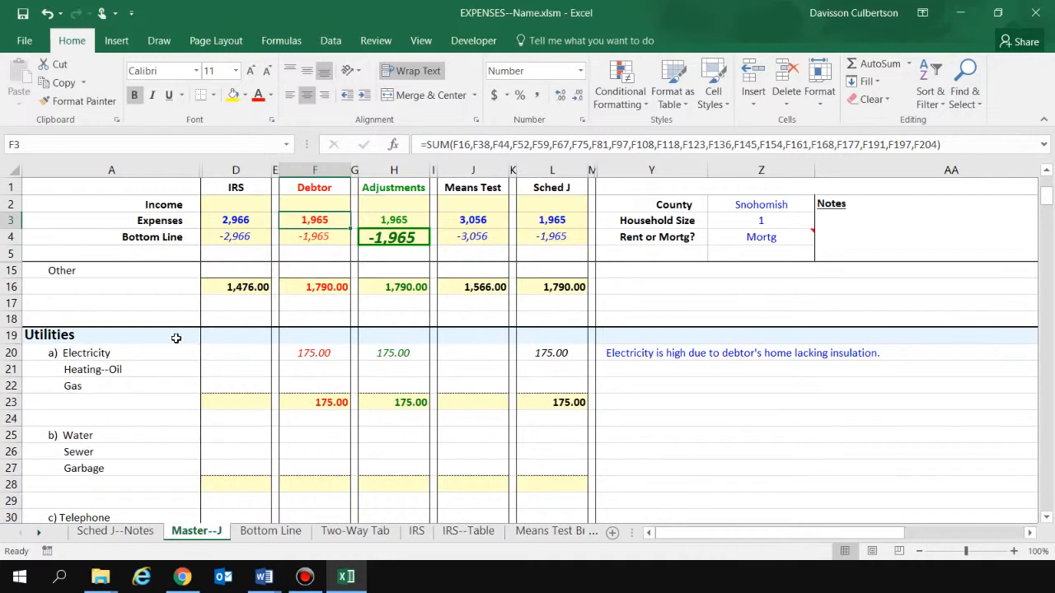
scroll(143, 347, down, 4)
scroll(144, 346, up, 4)
click(11, 334)
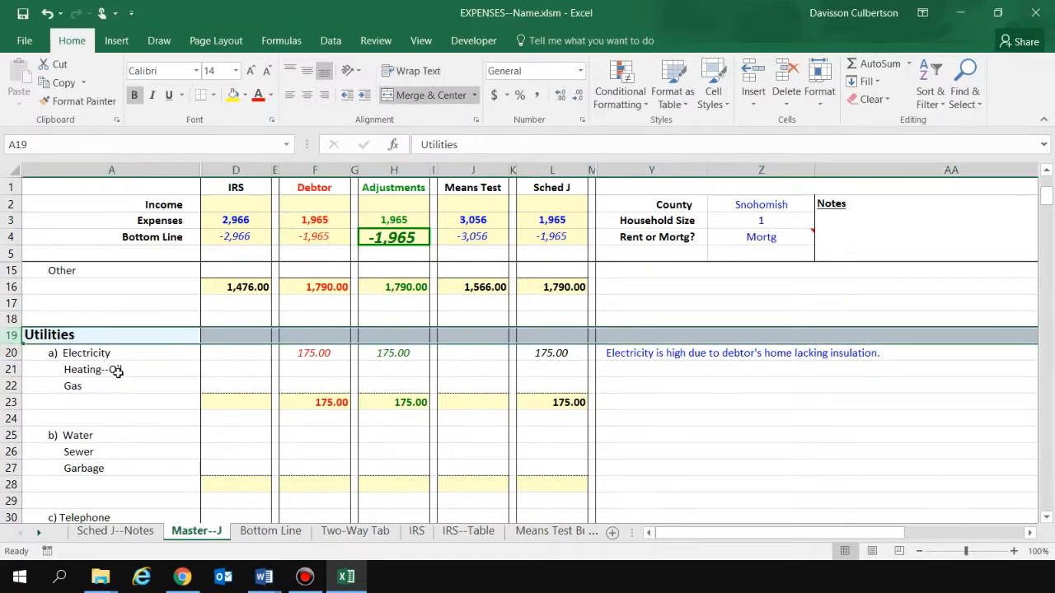
scroll(113, 384, down, 2)
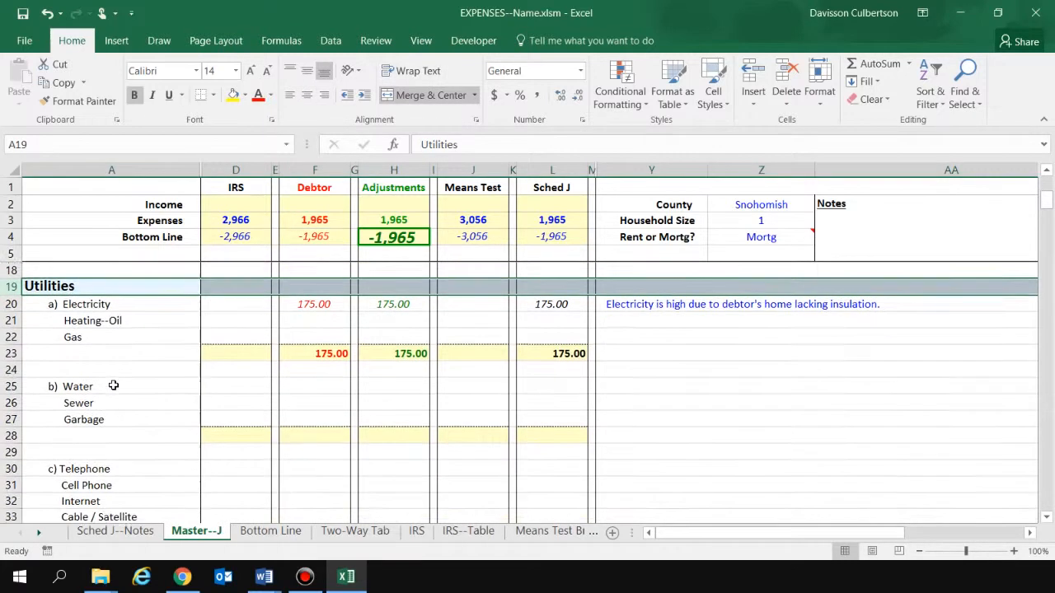
scroll(116, 381, up, 2)
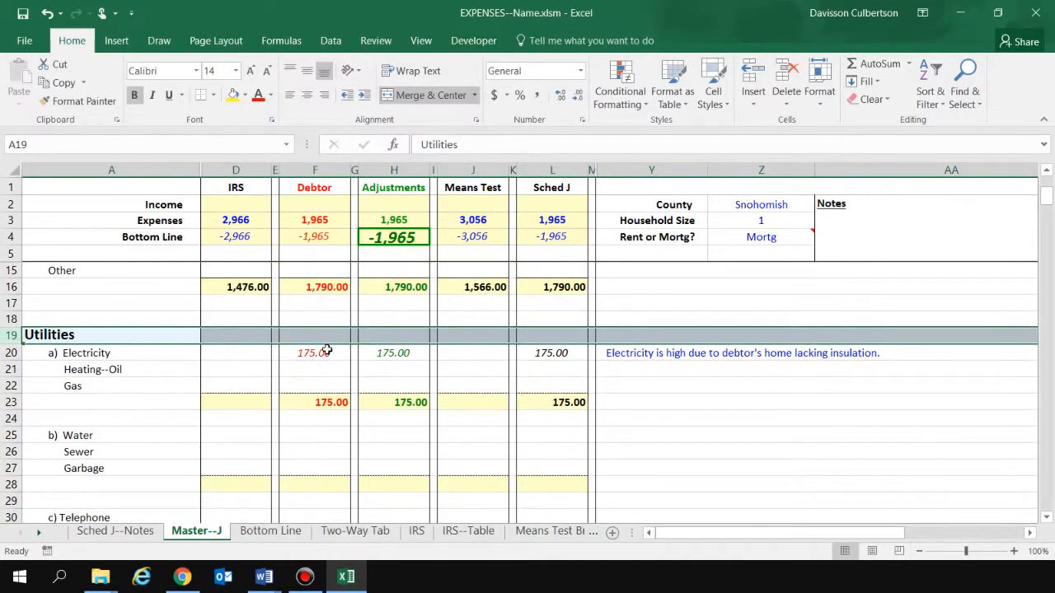
Inspect the Debtor subtotal formulas for each Utilities group and the overall Utilities total formula.
click(321, 402)
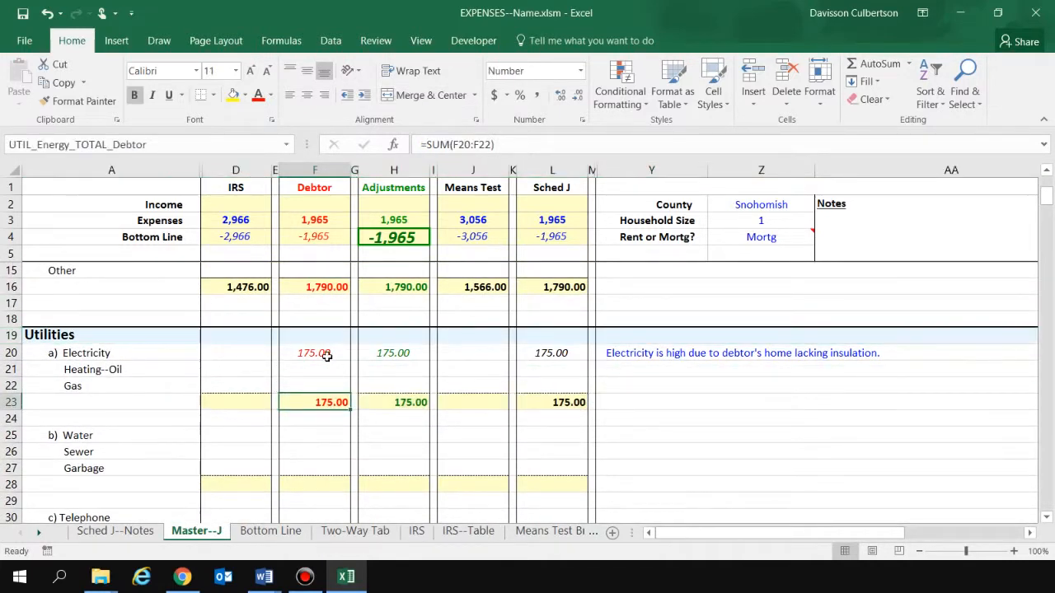
click(312, 487)
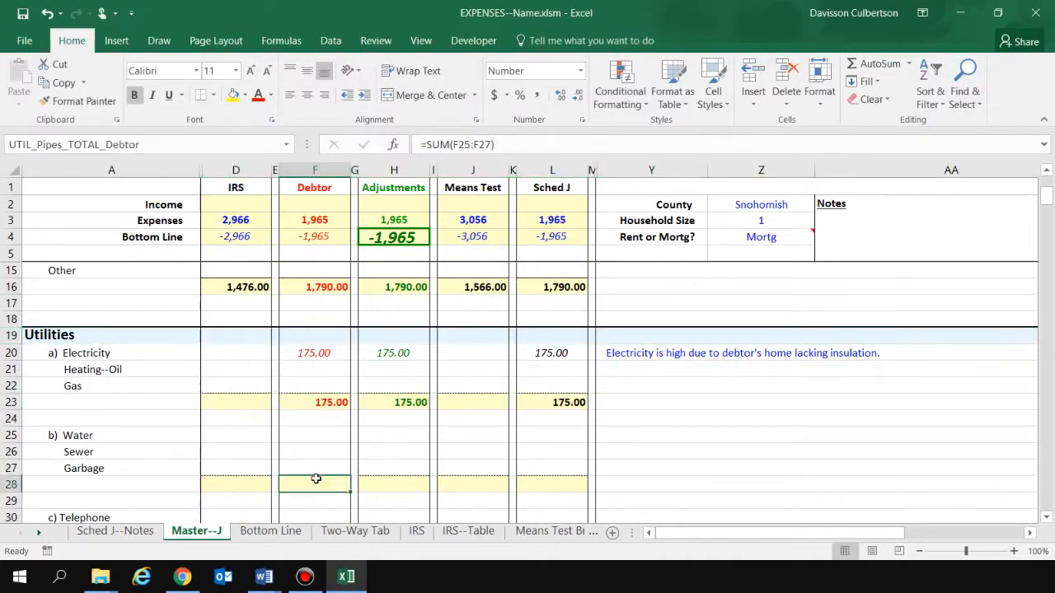
scroll(311, 478, down, 3)
click(309, 452)
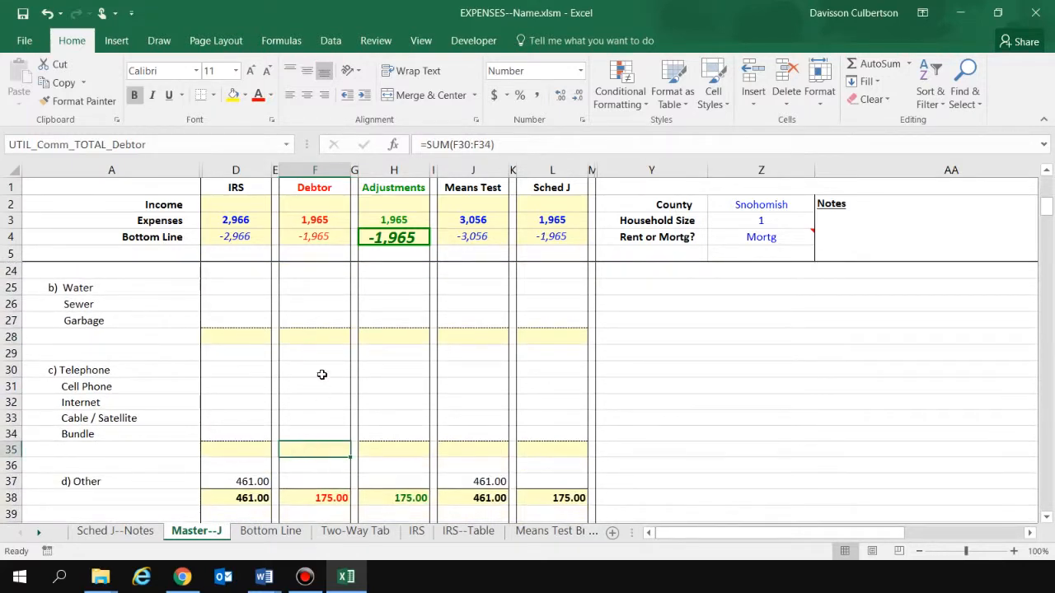
click(313, 337)
click(309, 449)
click(329, 334)
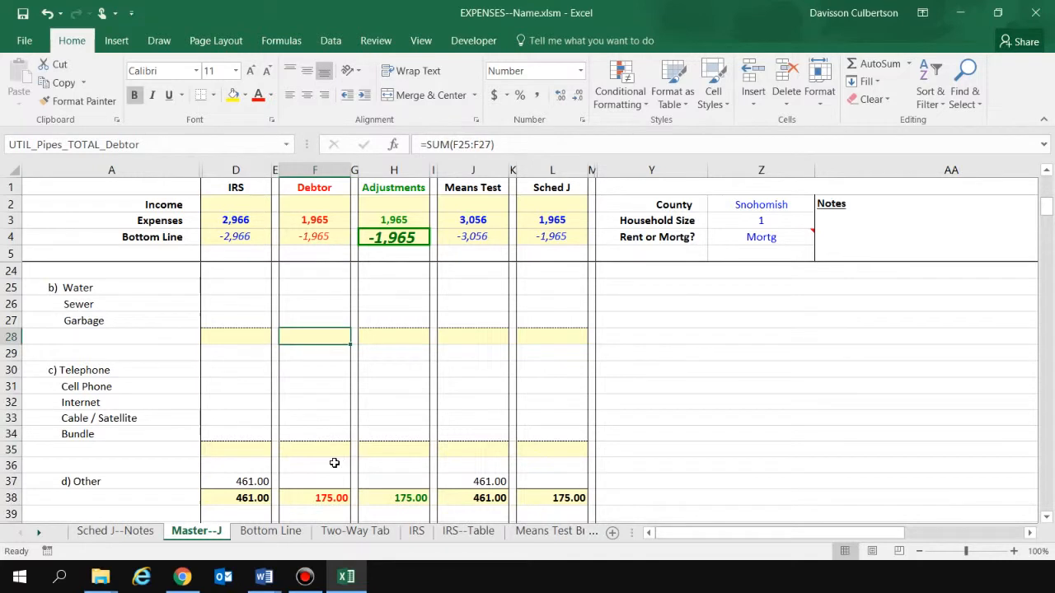
click(321, 500)
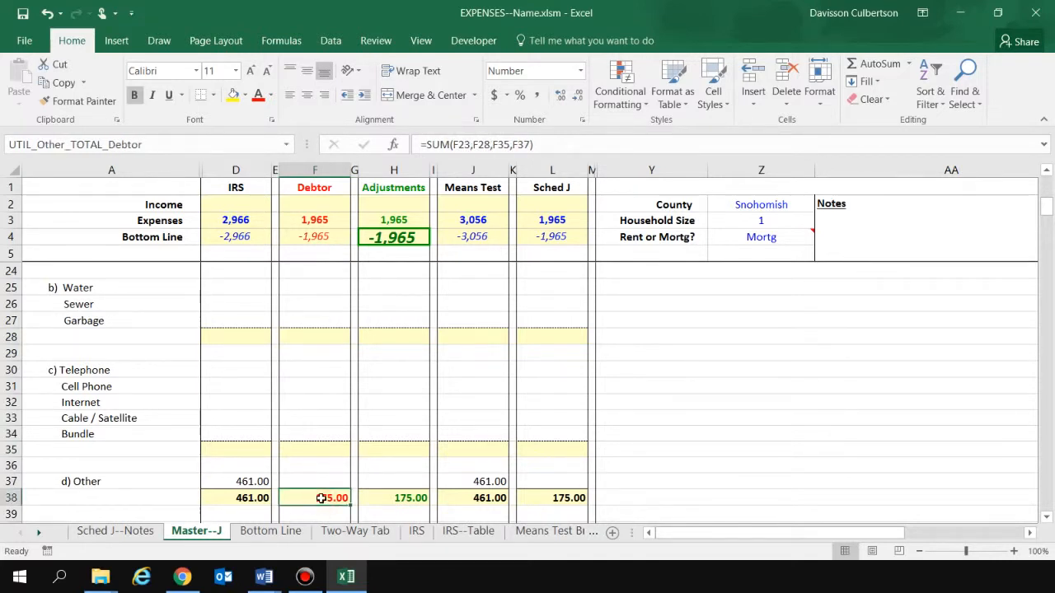
Enter debtor expenses of 50 for Water and 25 for Sewer under Utilities.
scroll(330, 473, up, 1)
click(327, 337)
text(50)
key(Return)
text(2)
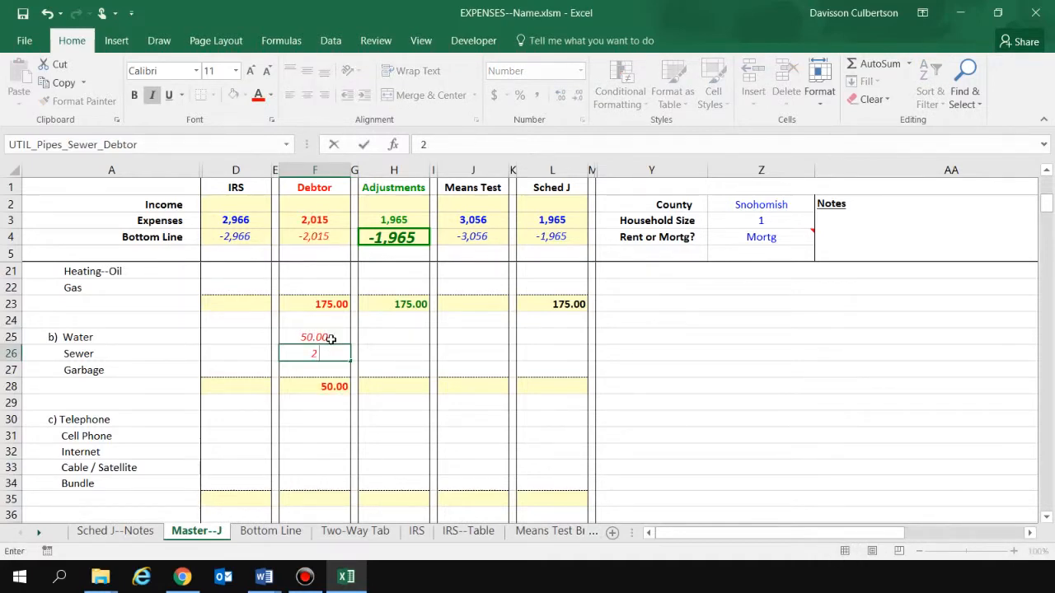
text(5)
key(Tab)
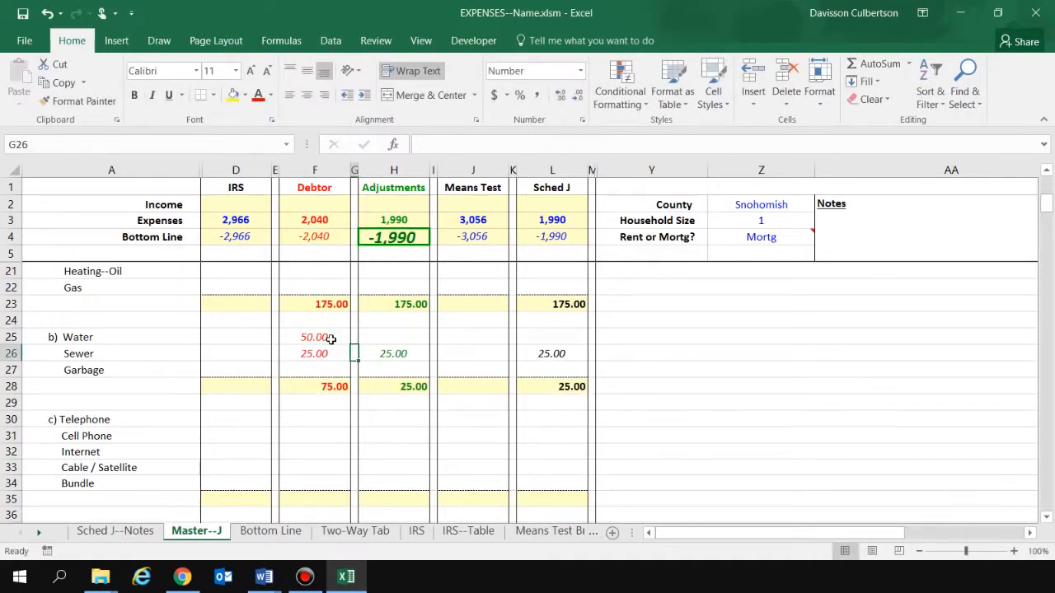
Trace the cells summed by the Debtor subtotals for the Water and Electricity groups, leaving both formulas as they are.
click(308, 383)
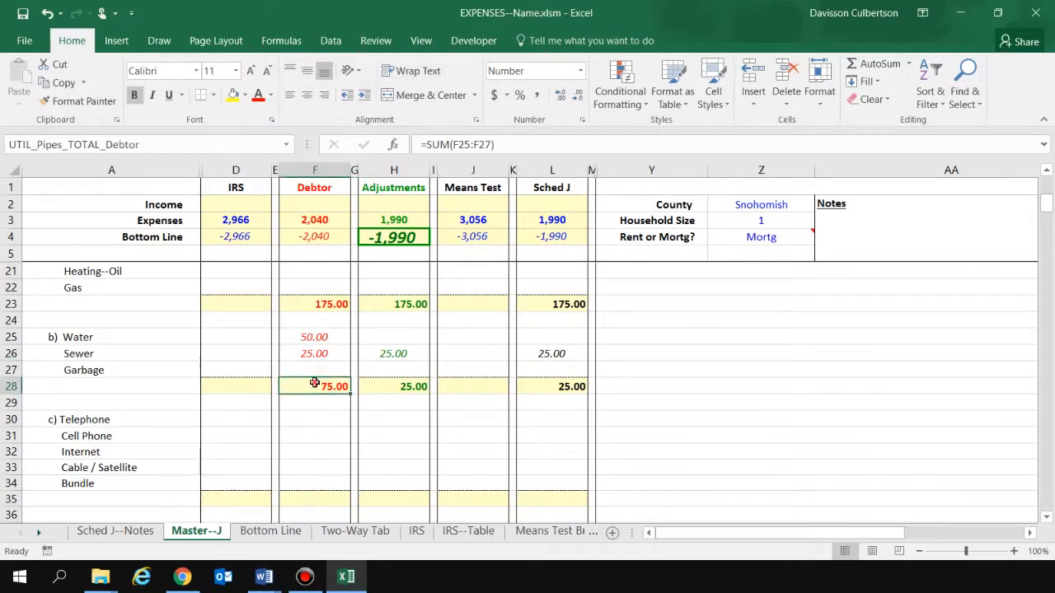
double_click(314, 383)
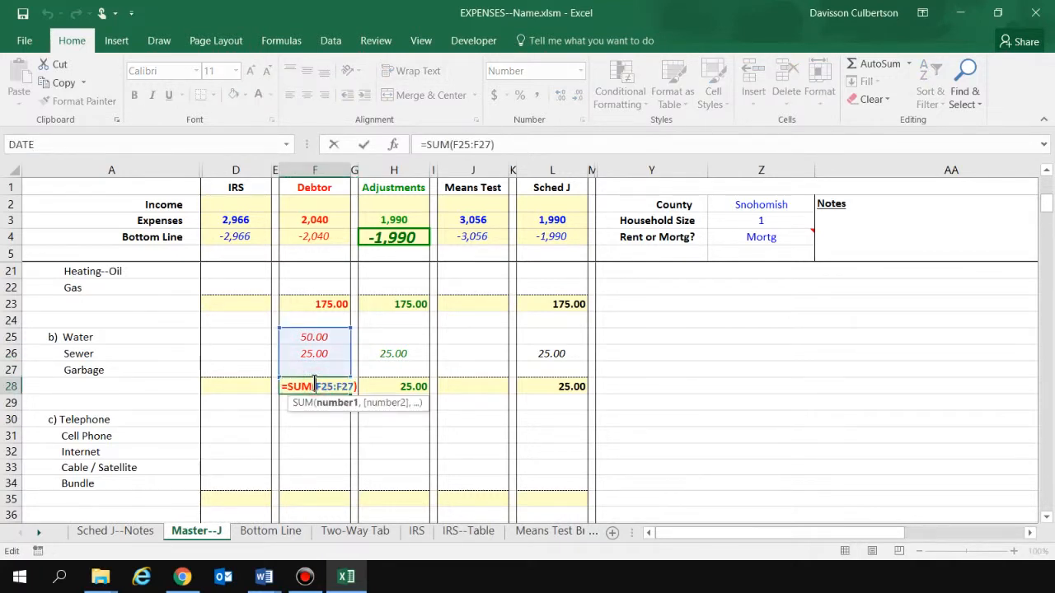
key(Return)
double_click(330, 303)
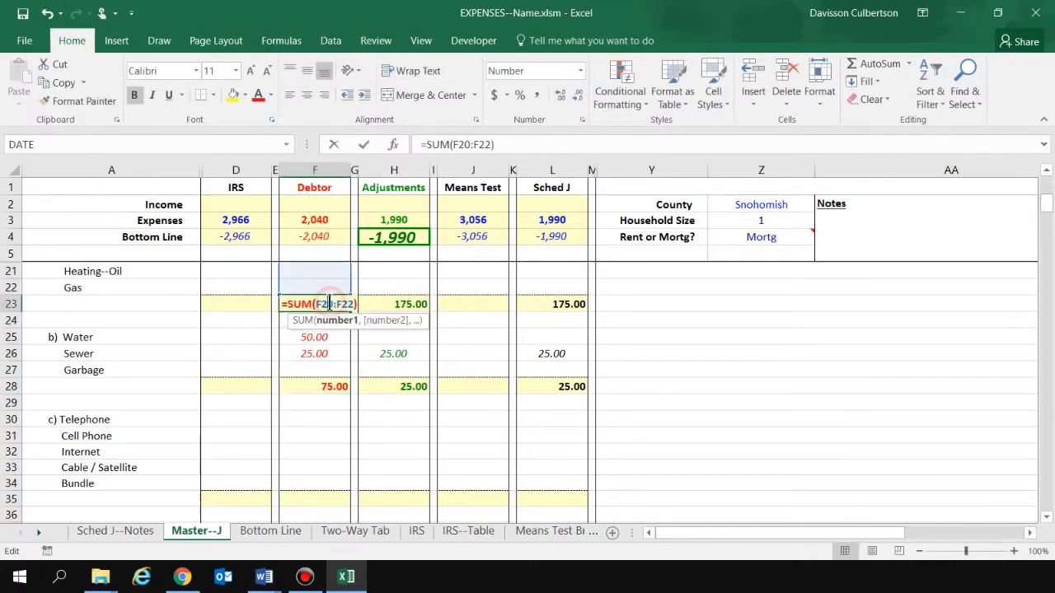
scroll(332, 301, up, 3)
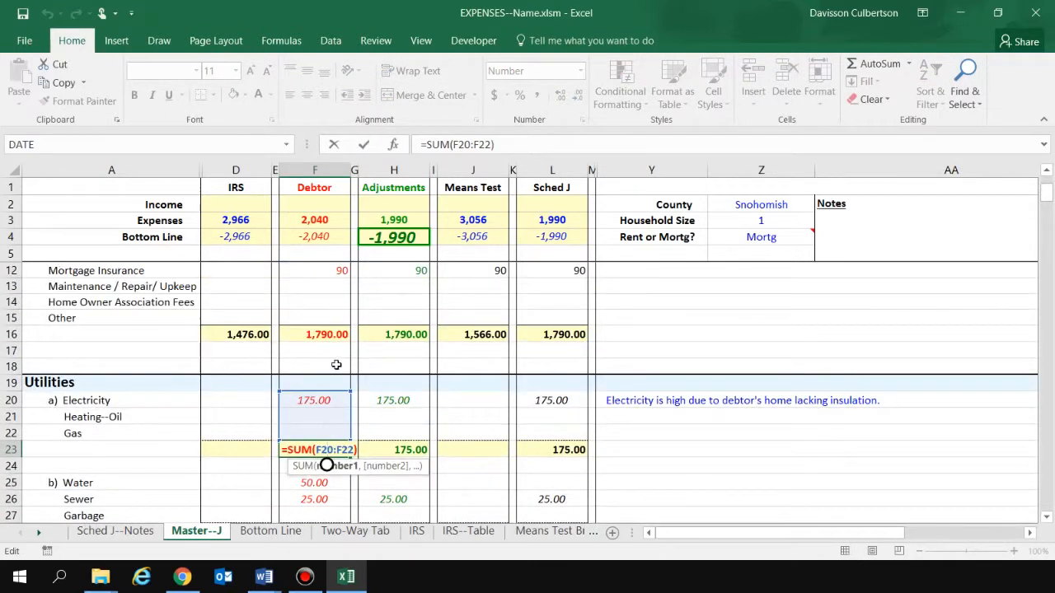
scroll(331, 369, down, 2)
key(Return)
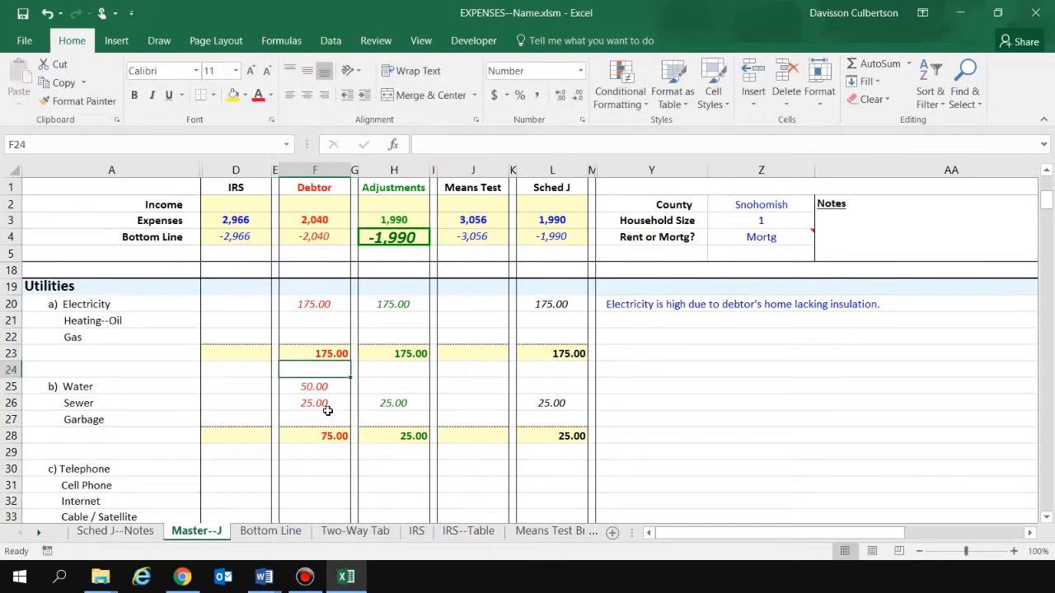
Trace which group subtotals feed the Debtor column's overall Utilities total, leaving the formula as it is.
scroll(325, 404, down, 4)
click(332, 399)
double_click(331, 399)
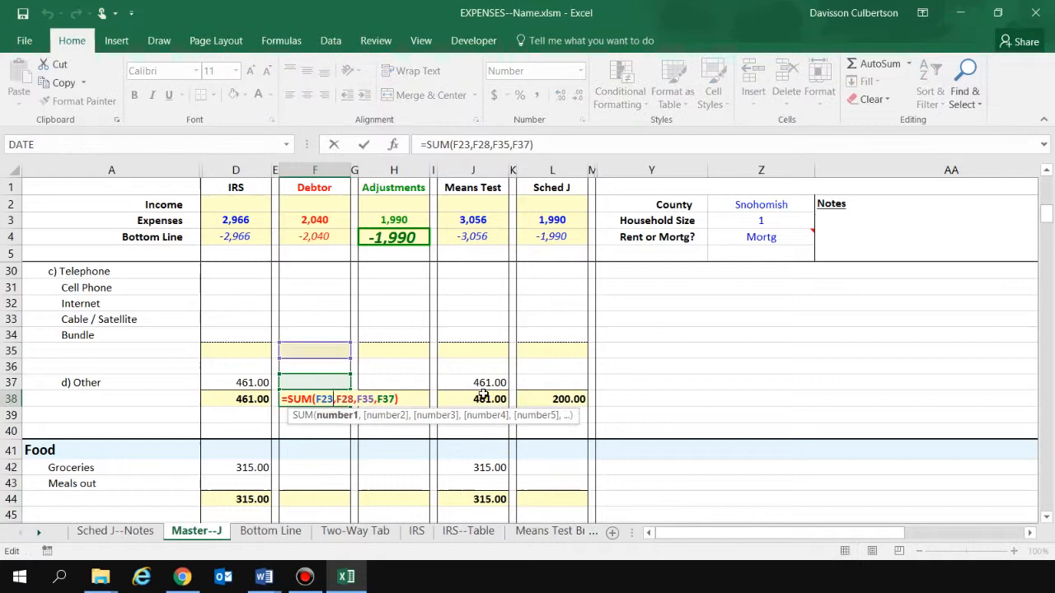
scroll(628, 394, up, 3)
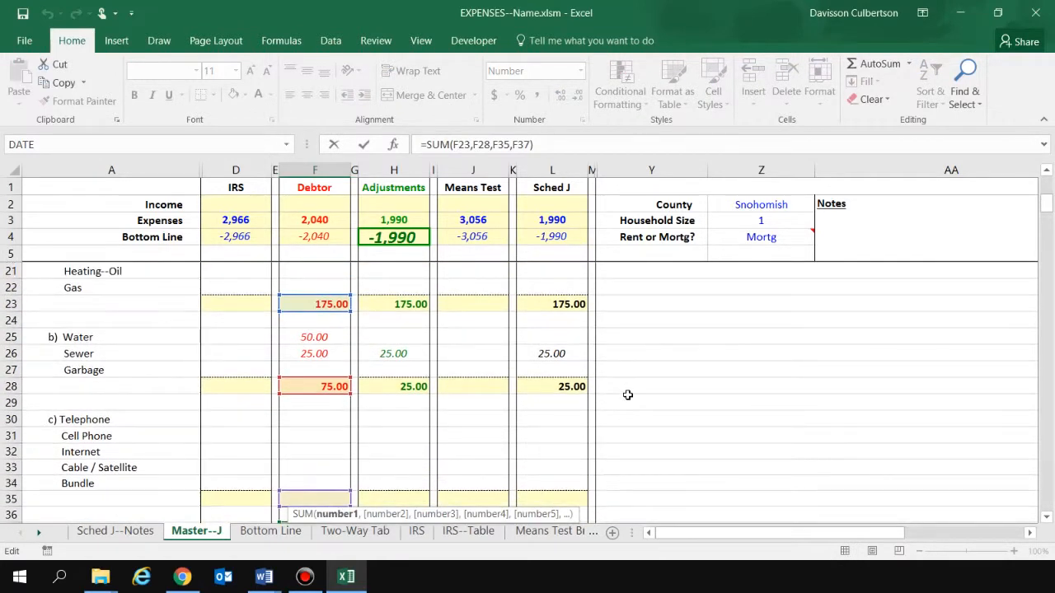
scroll(627, 395, down, 3)
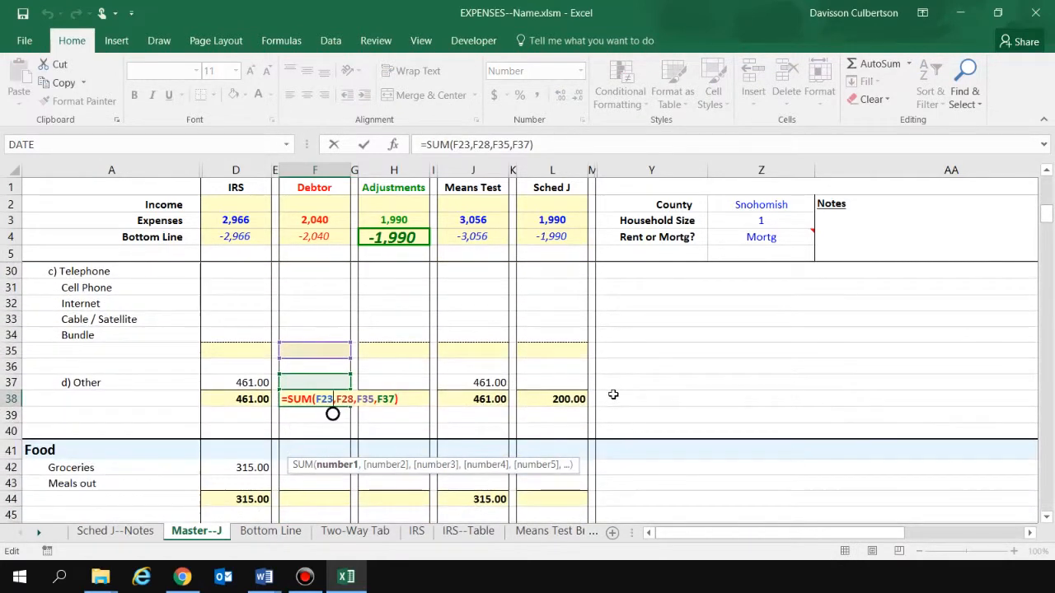
key(Return)
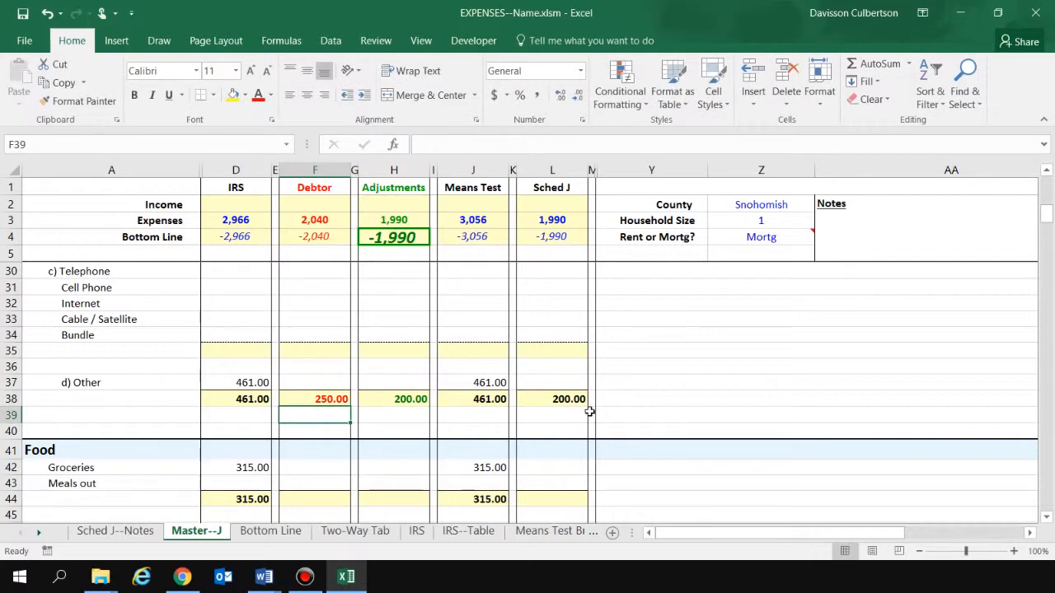
Examine the formulas for Income, Expenses and Bottom Line in the Debtor summary at the head of Master--J.
scroll(576, 393, down, 2)
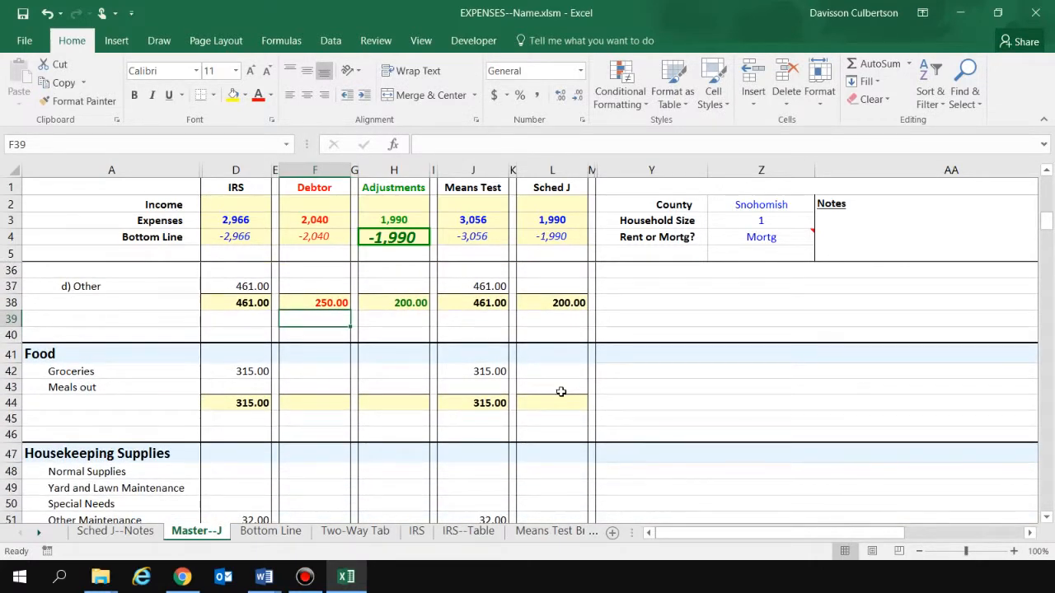
scroll(556, 392, up, 3)
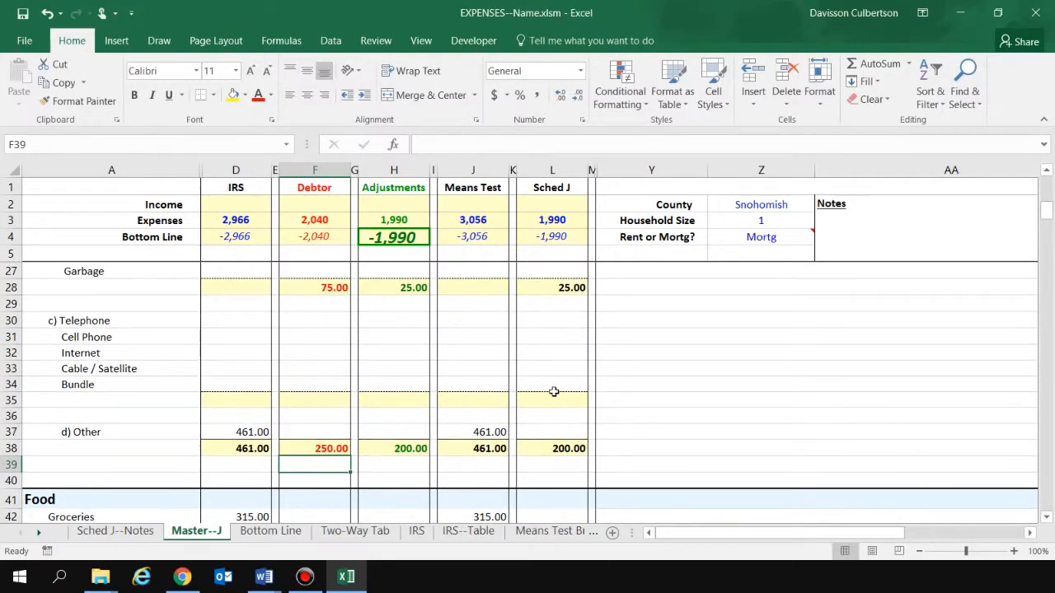
scroll(553, 391, up, 7)
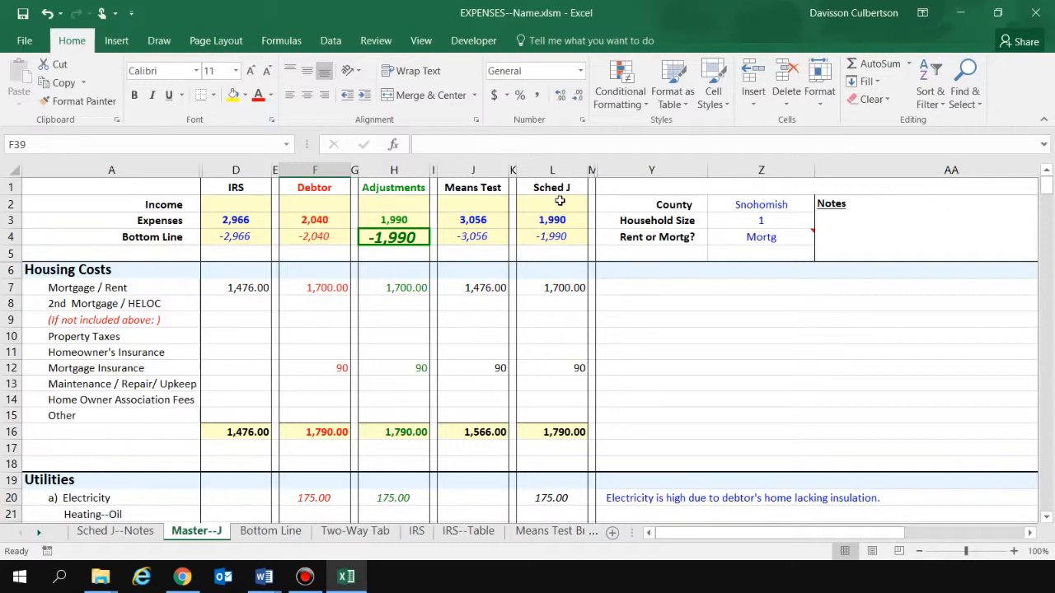
click(629, 186)
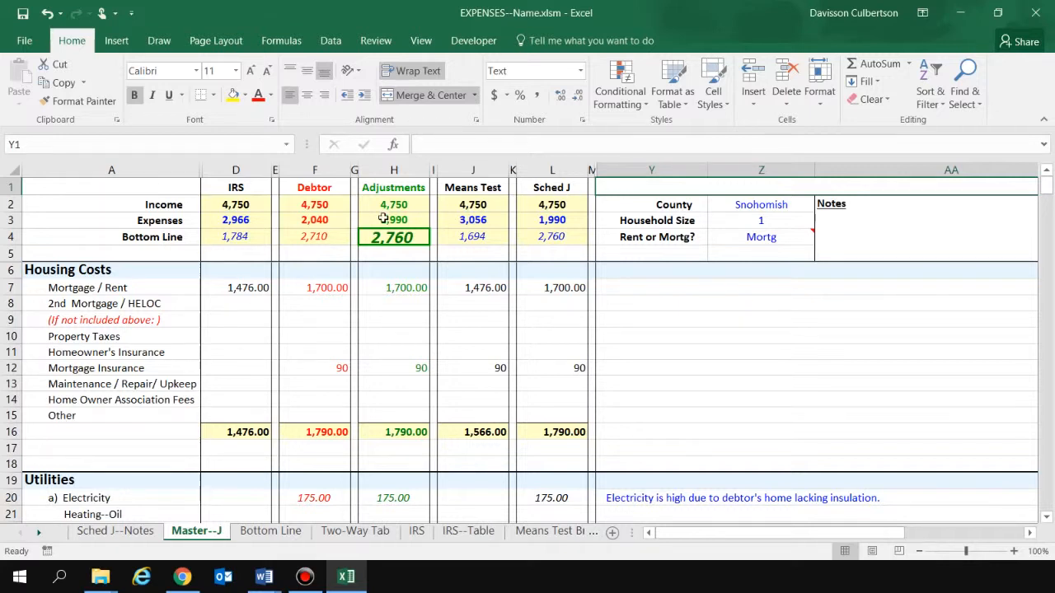
click(320, 208)
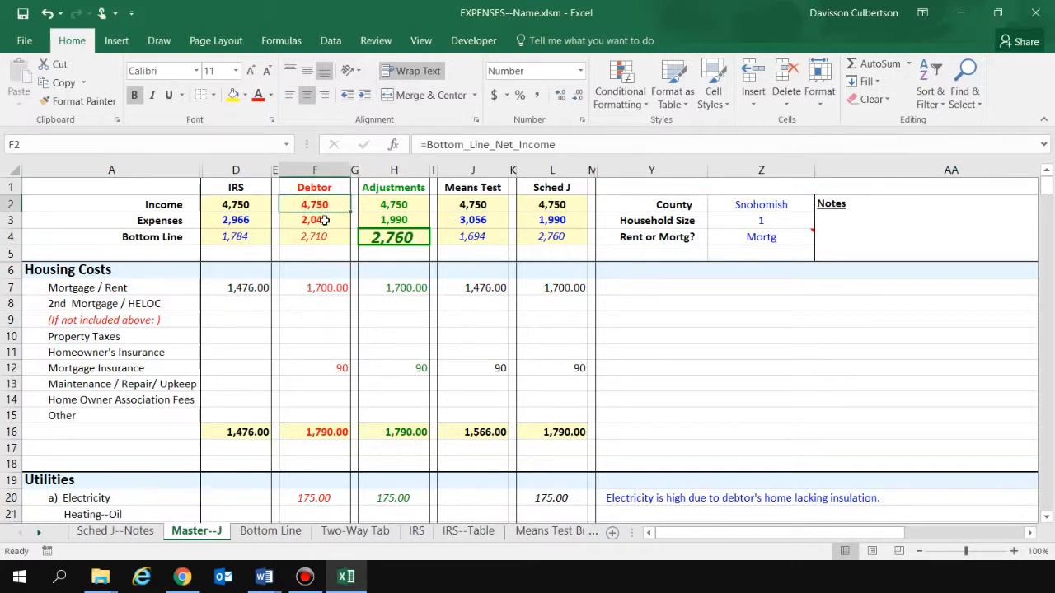
click(325, 220)
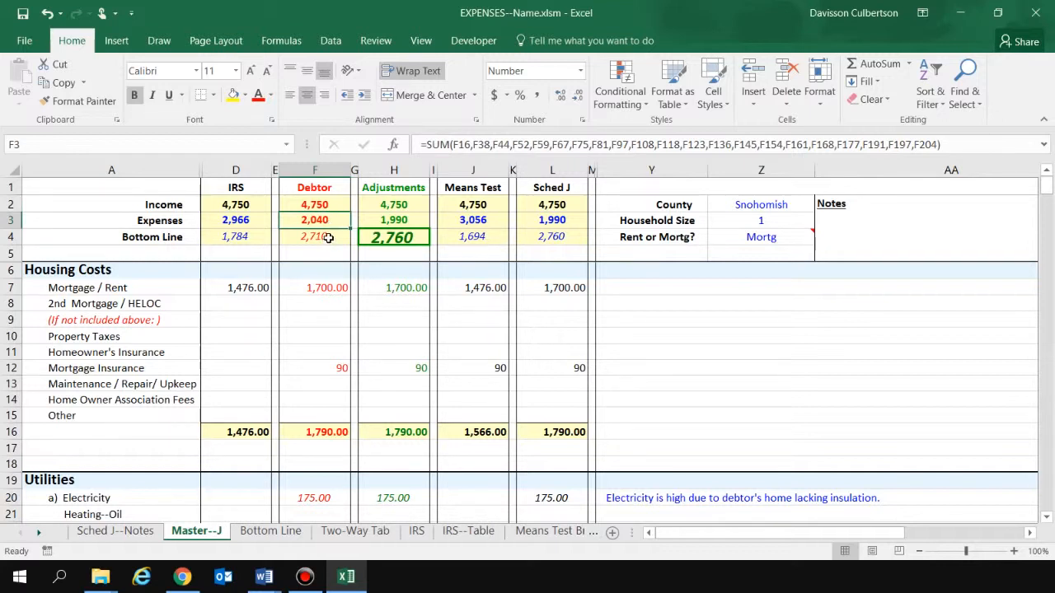
click(328, 236)
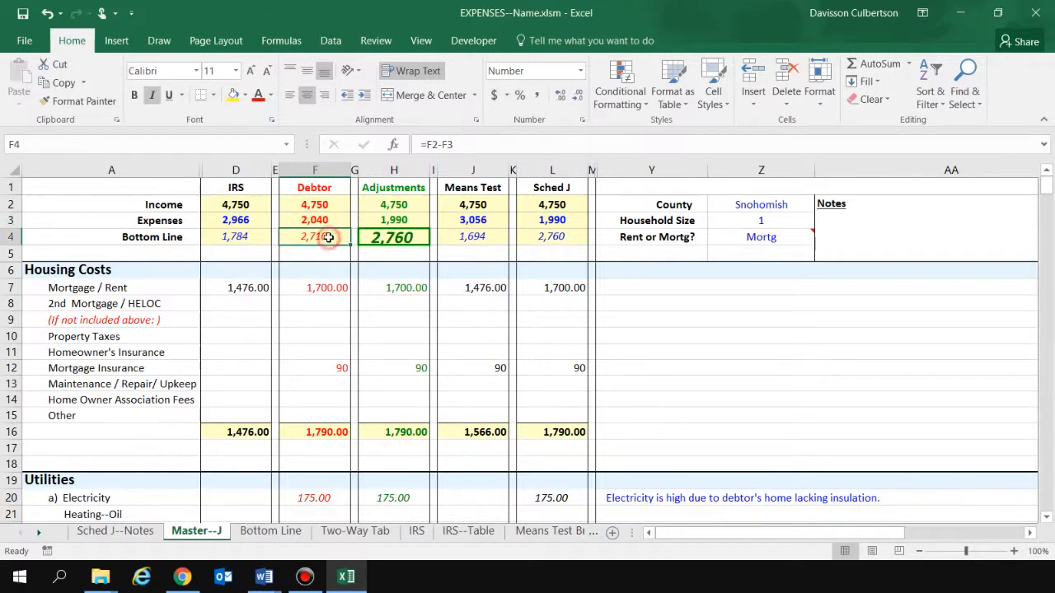
click(178, 239)
click(311, 237)
Enter a debtor expense of 150 for Home Owner Association Fees and check the Debtor Expenses and Bottom Line formulas.
click(322, 399)
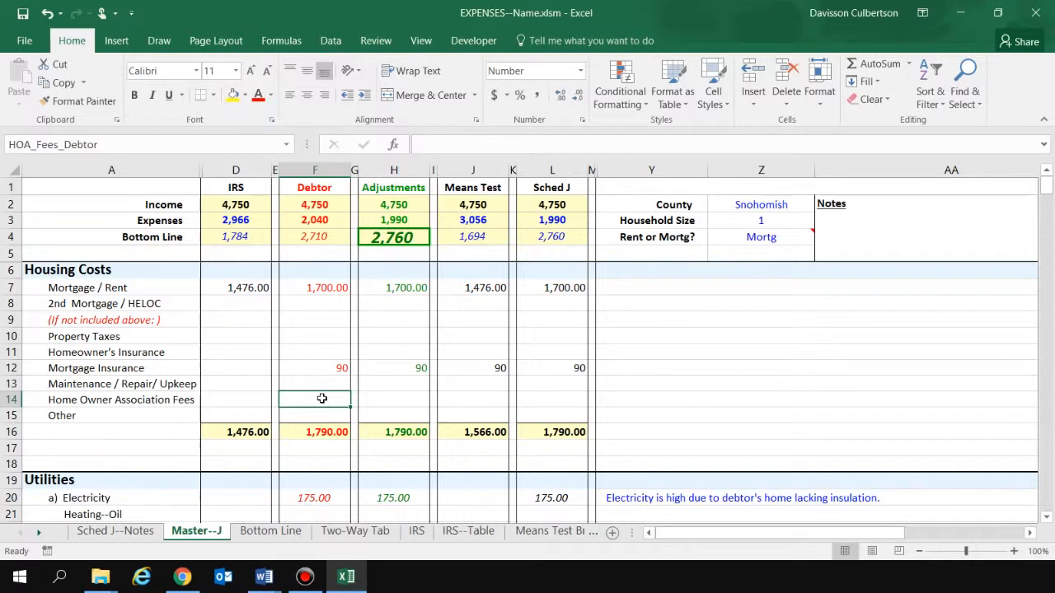
text(150)
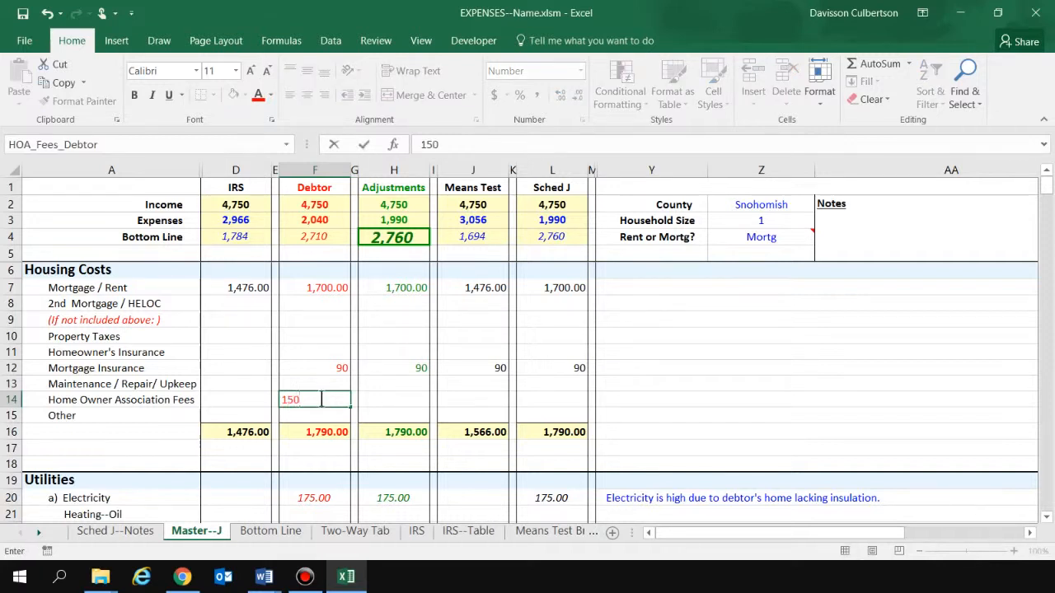
key(Tab)
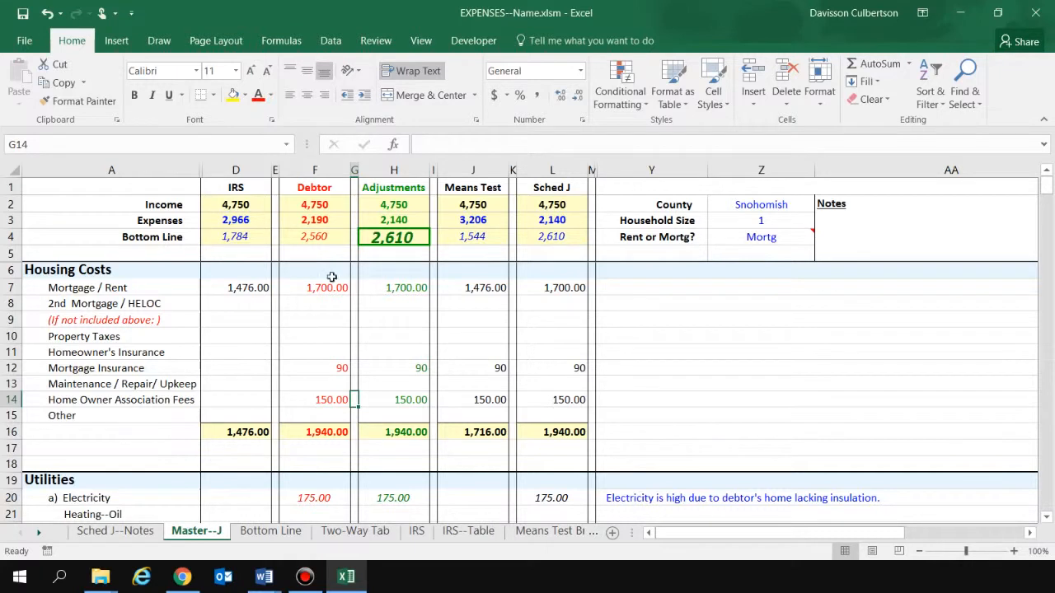
click(329, 218)
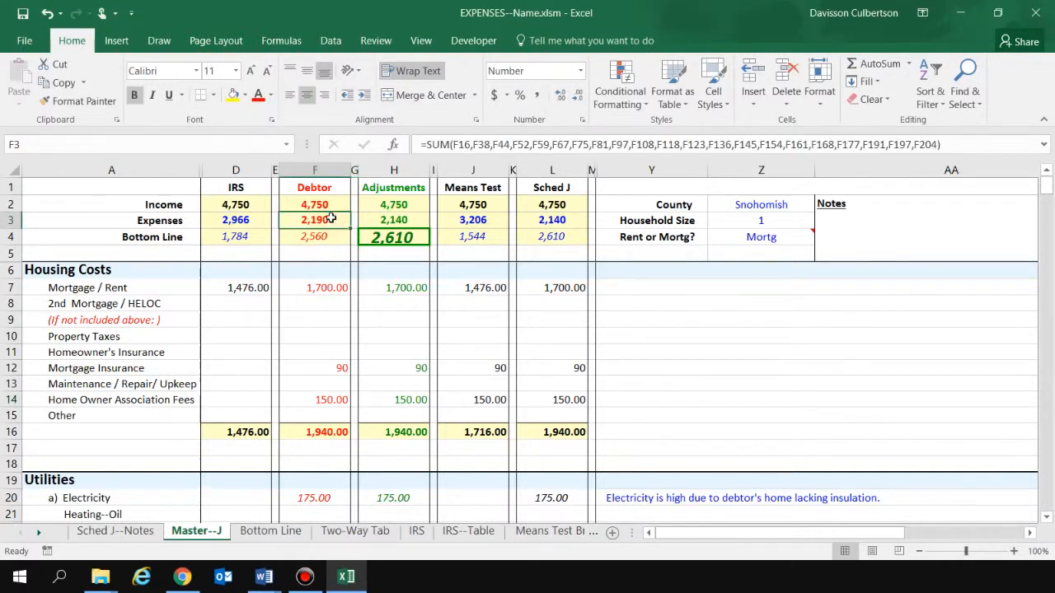
click(335, 236)
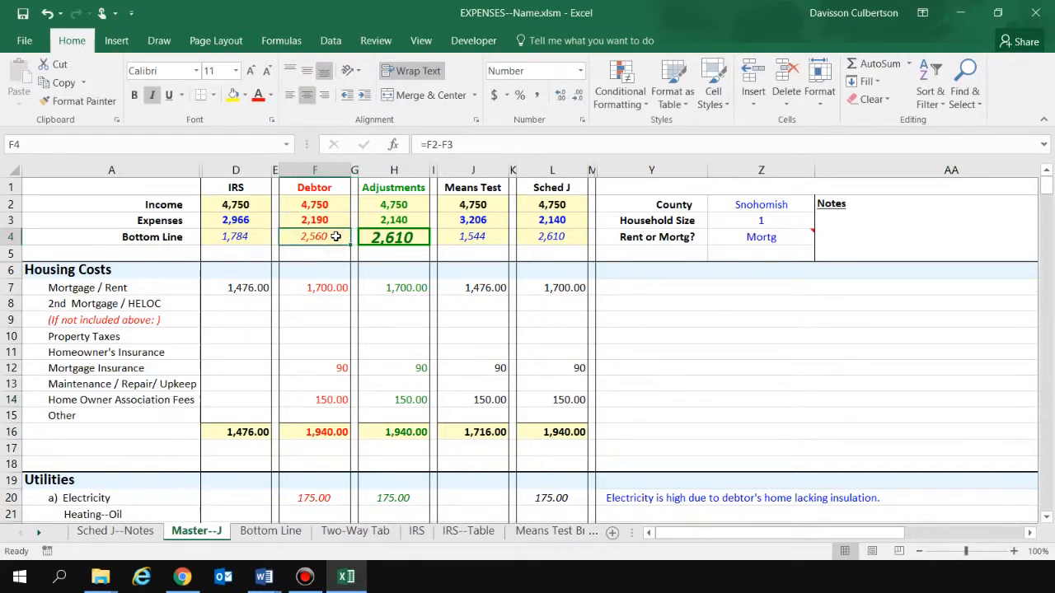
Examine the Mortgage / Rent formulas in the IRS, Means Test and Sched J columns, and compare the Debtor and Adjustments columns.
click(631, 184)
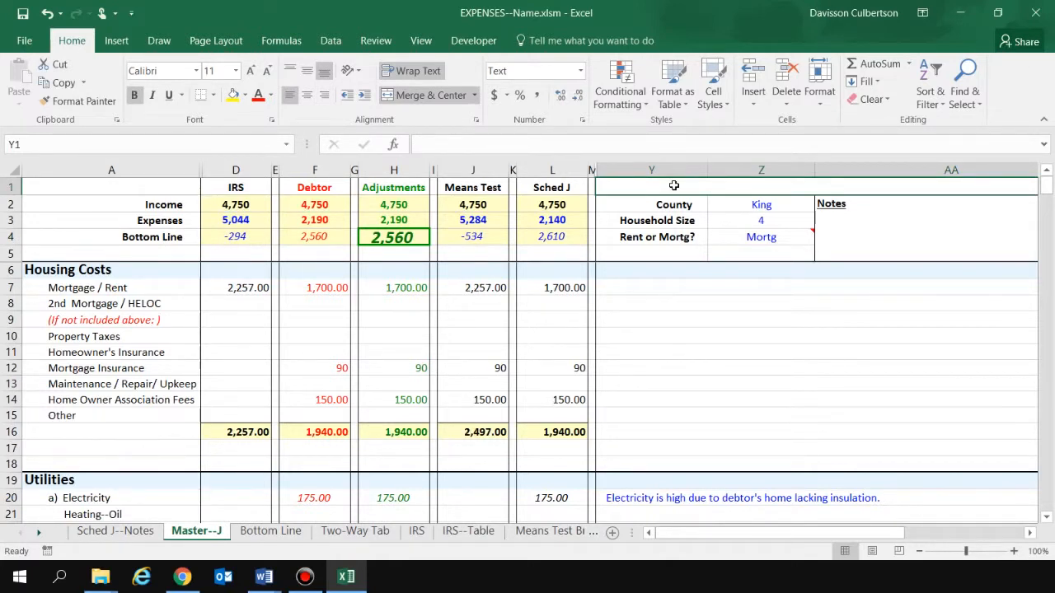
click(235, 169)
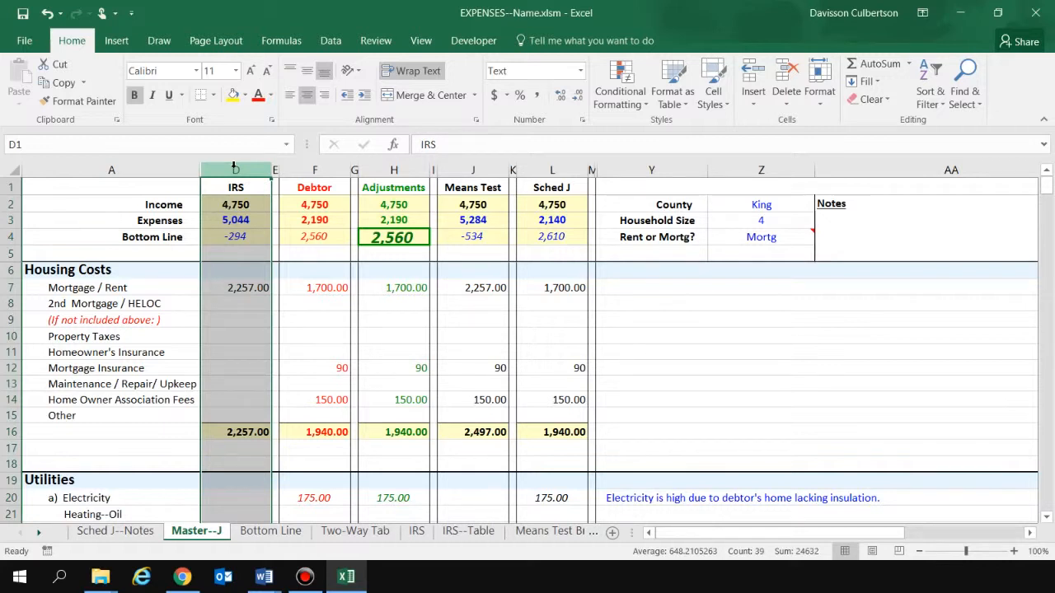
click(244, 295)
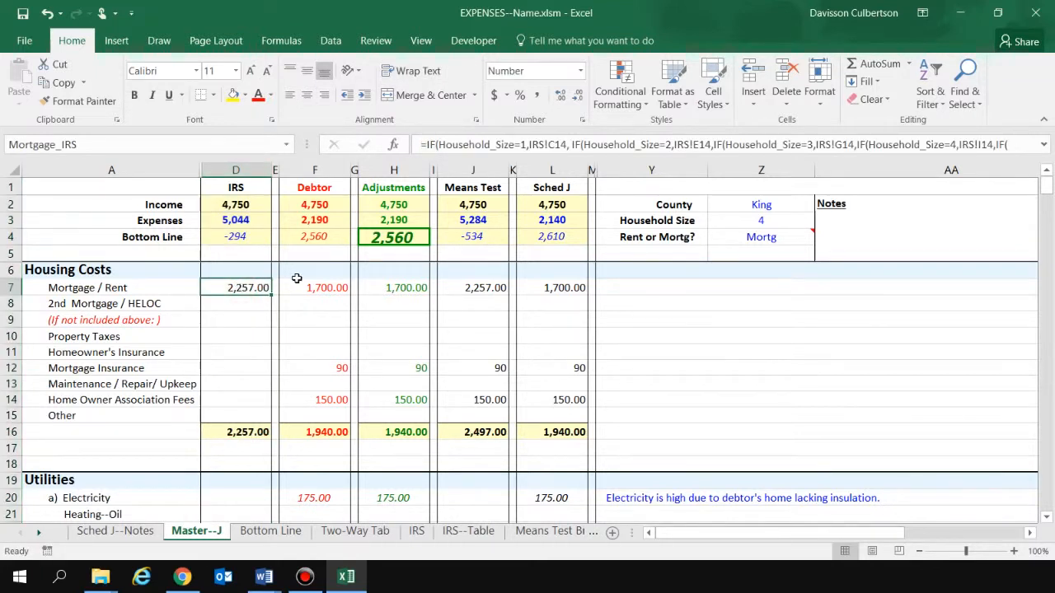
click(463, 285)
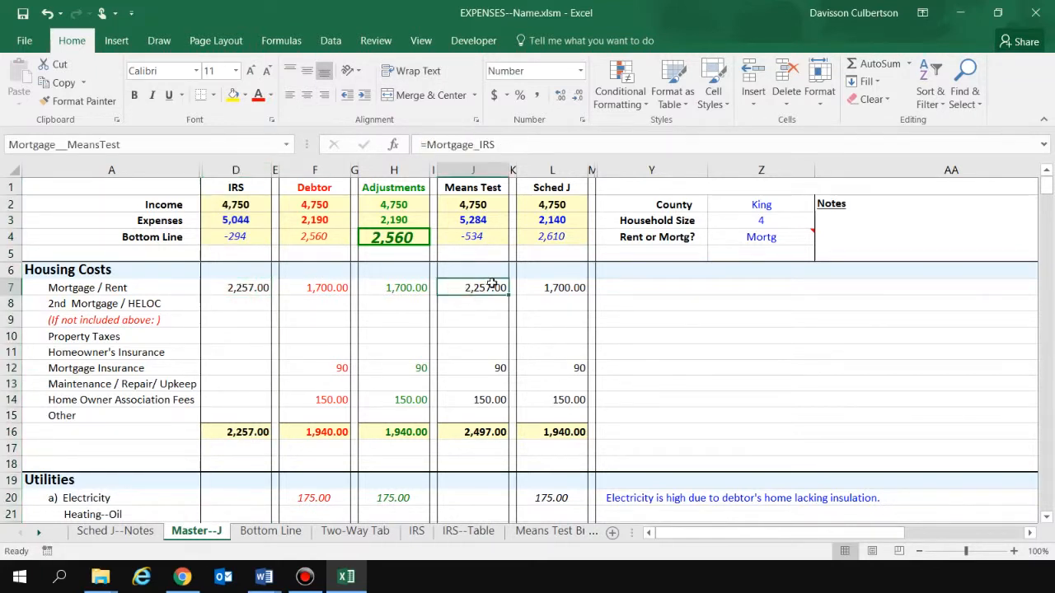
click(557, 286)
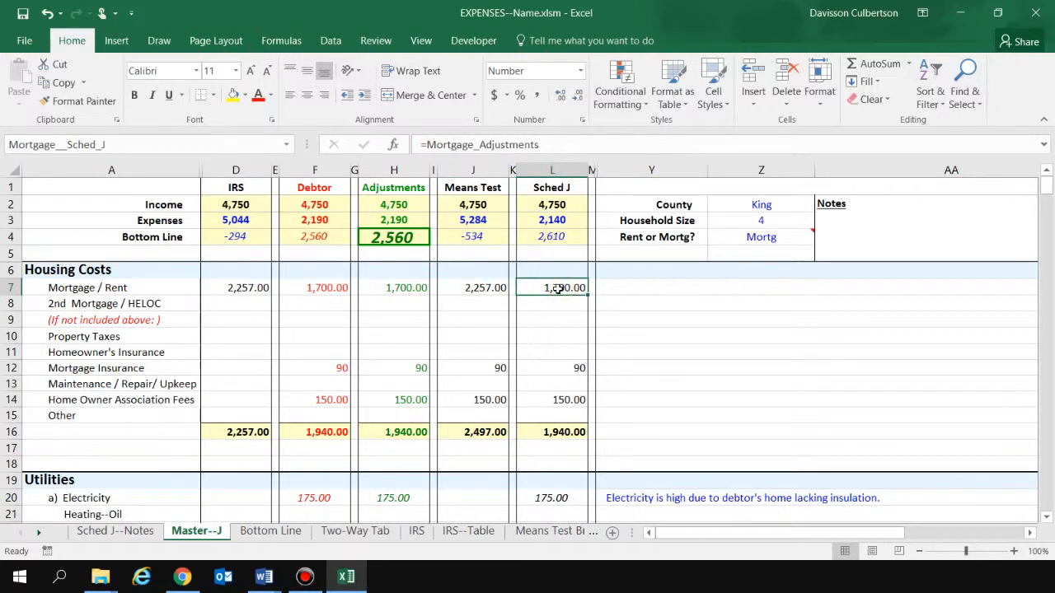
drag(317, 169, 381, 171)
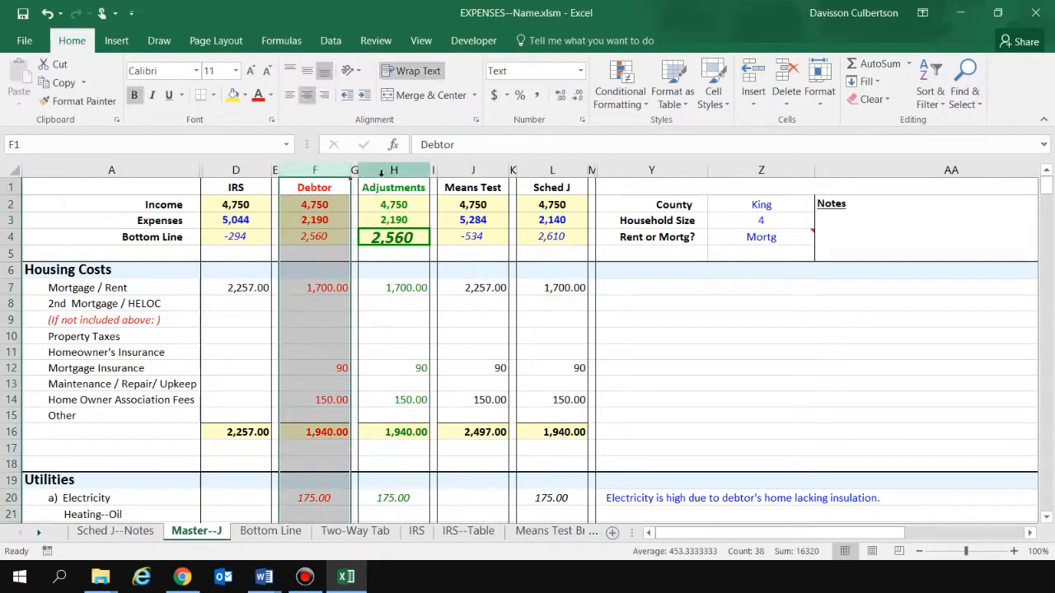
click(394, 170)
click(313, 169)
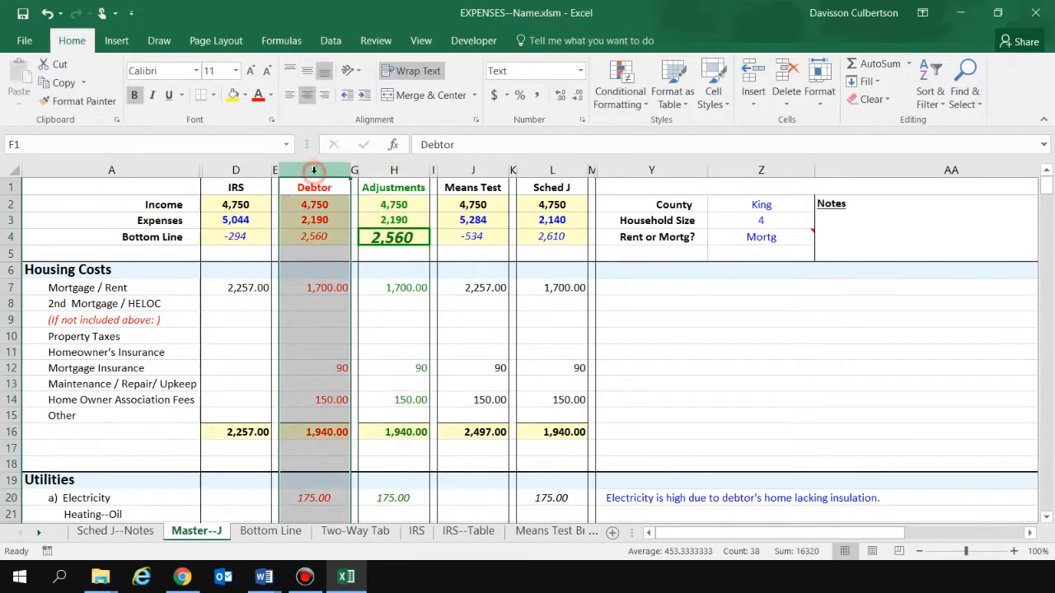
click(379, 170)
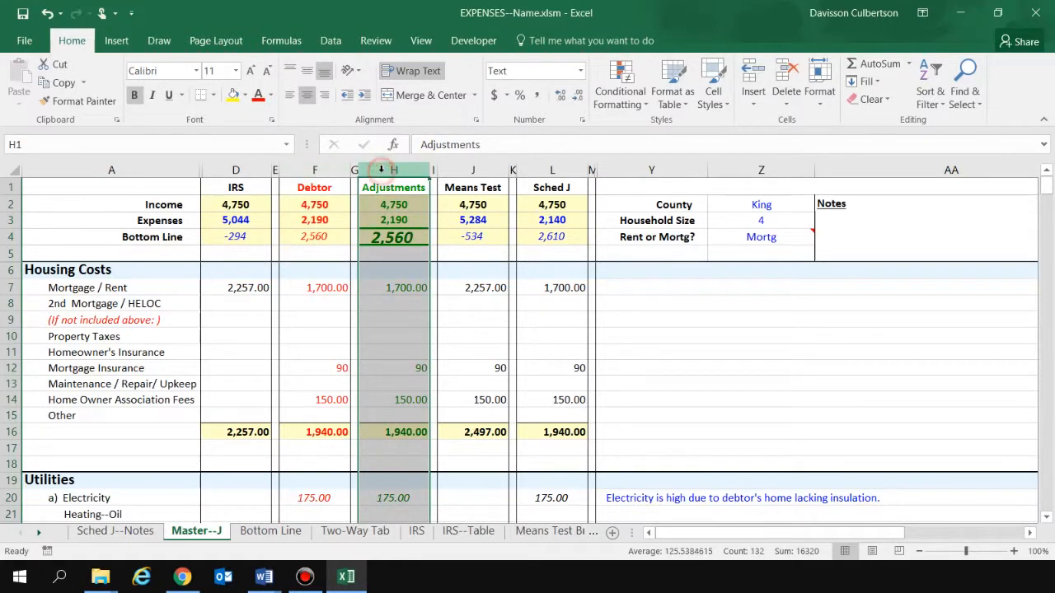
click(320, 169)
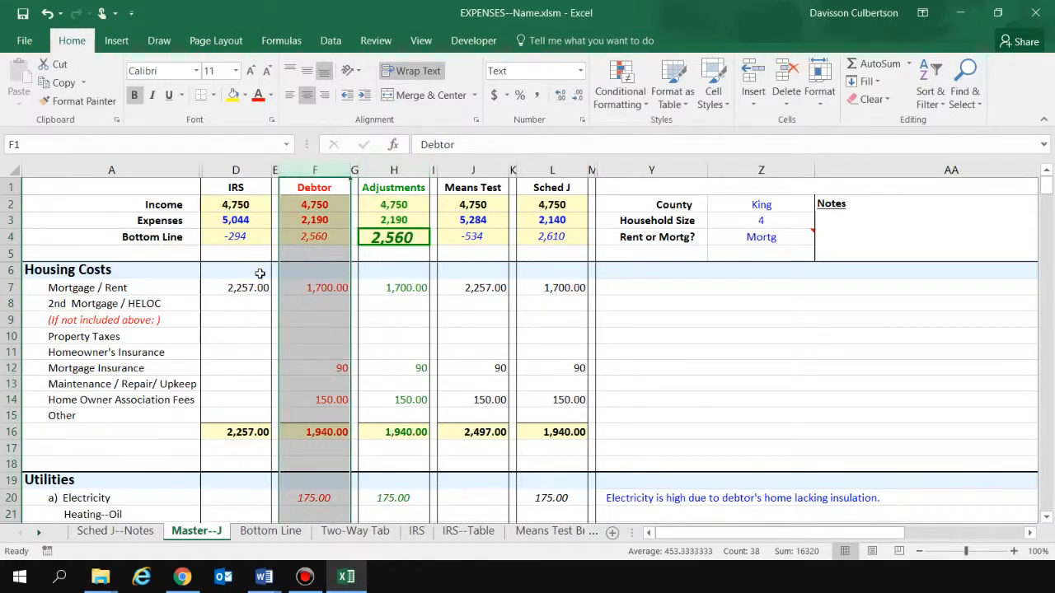
click(240, 290)
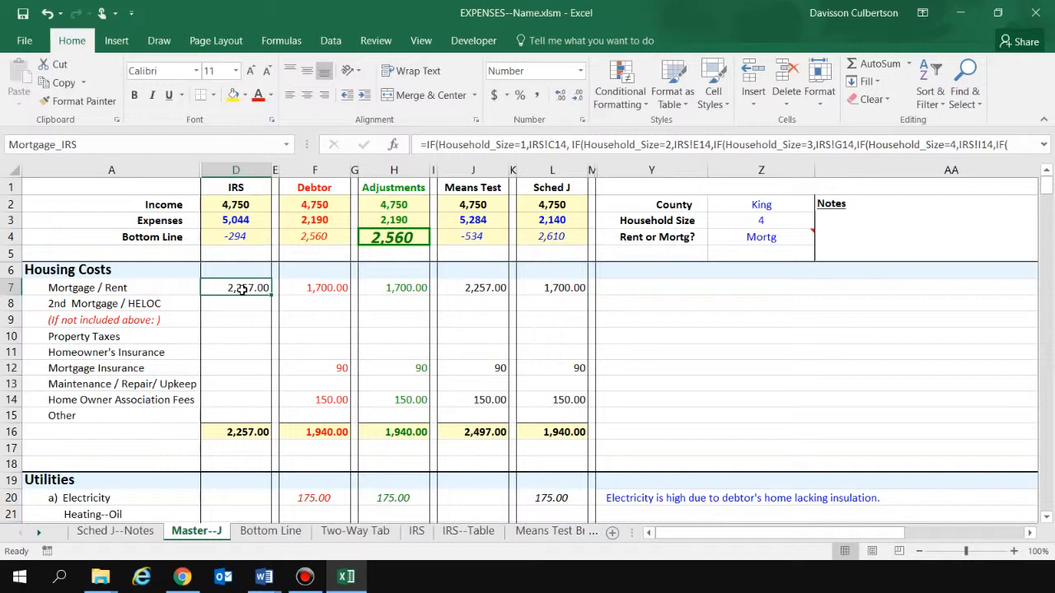
Set the county to Snohomish and the household size to 3.
click(751, 204)
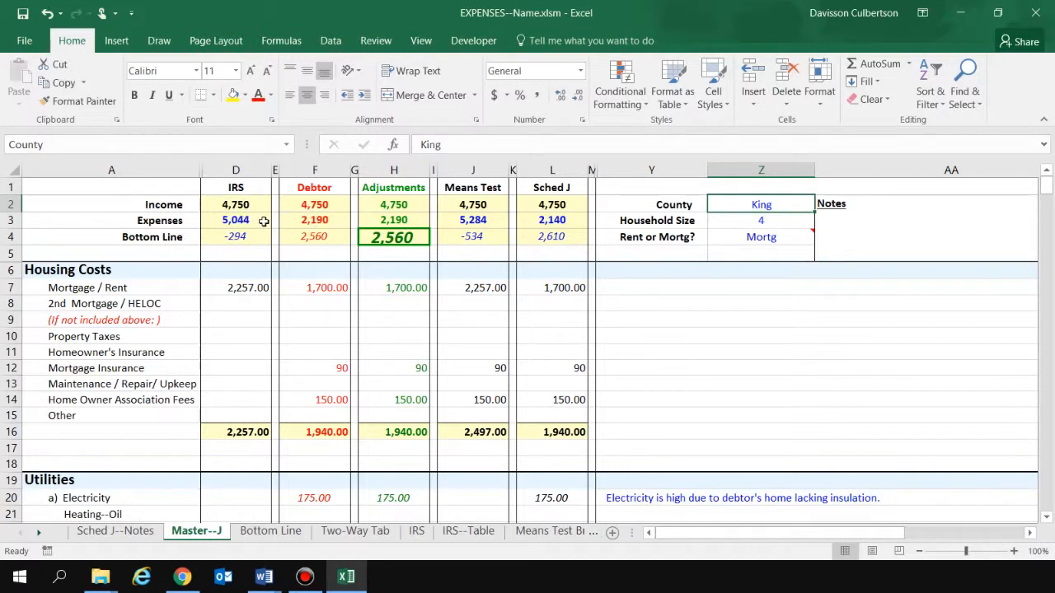
click(766, 206)
text(Snohomish)
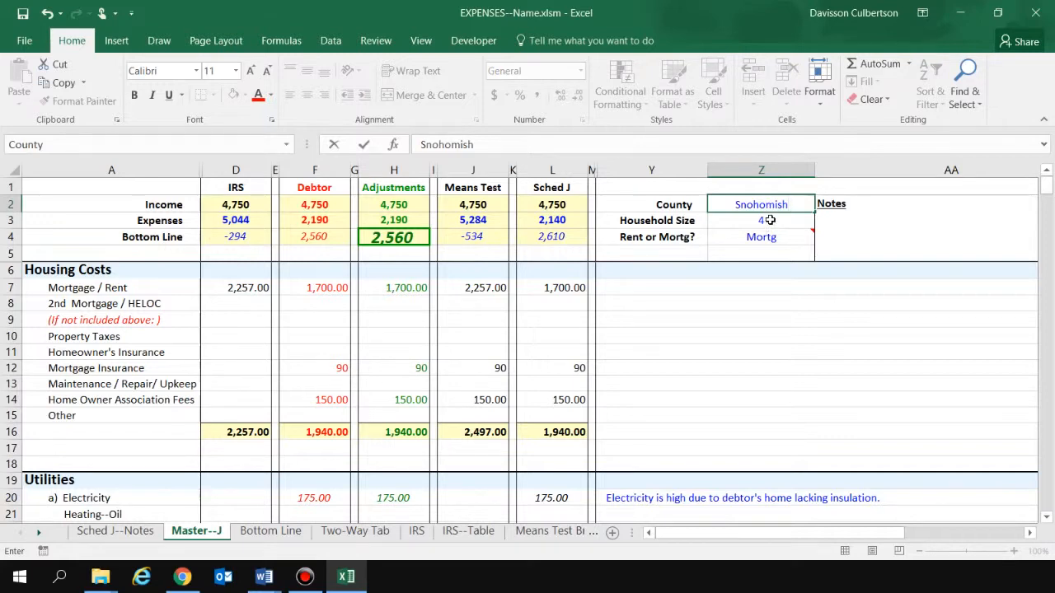
click(769, 220)
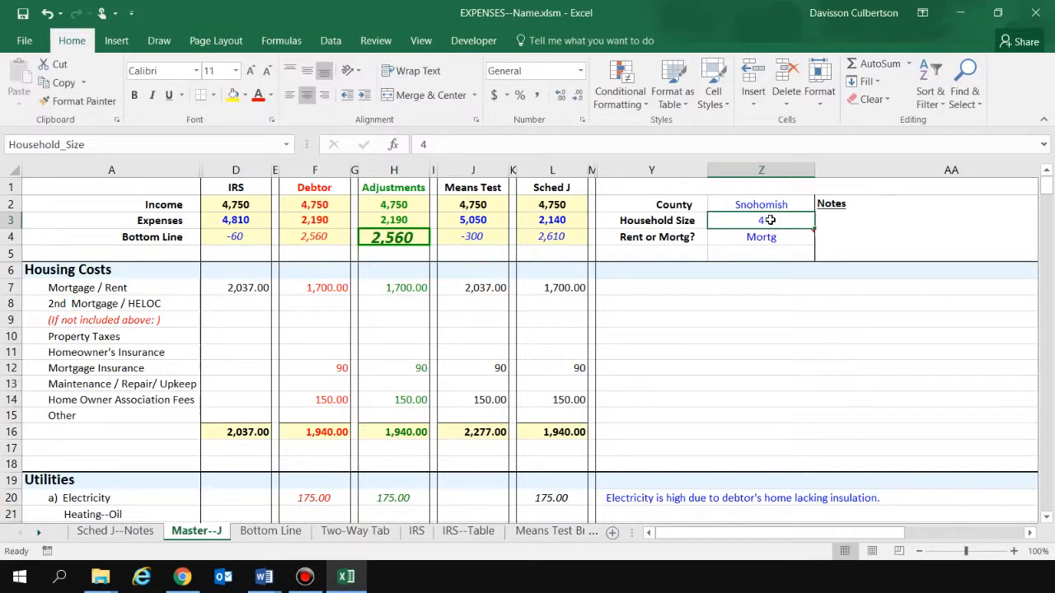
text(3)
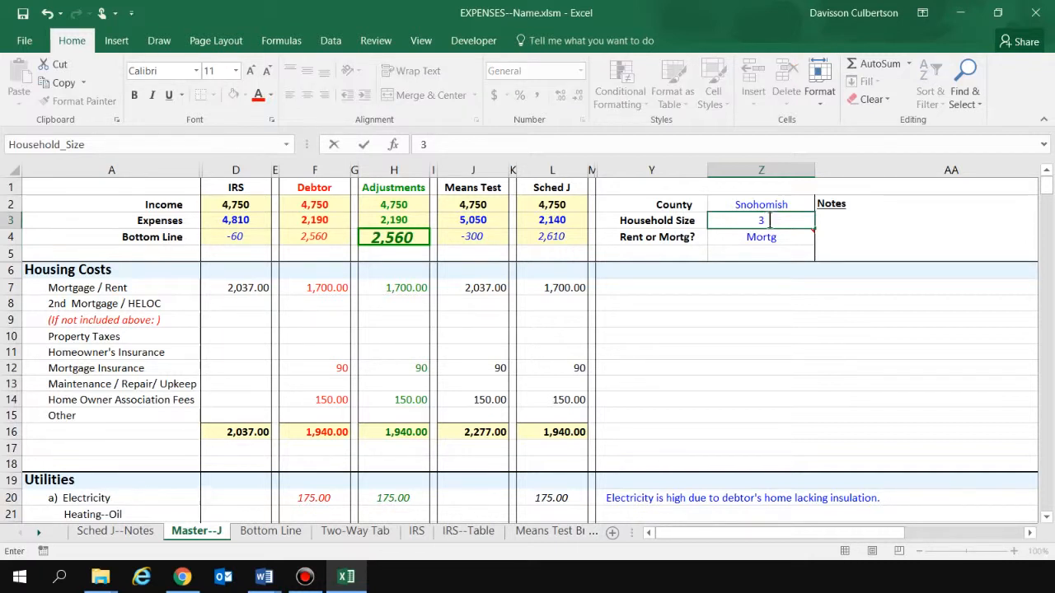
key(Return)
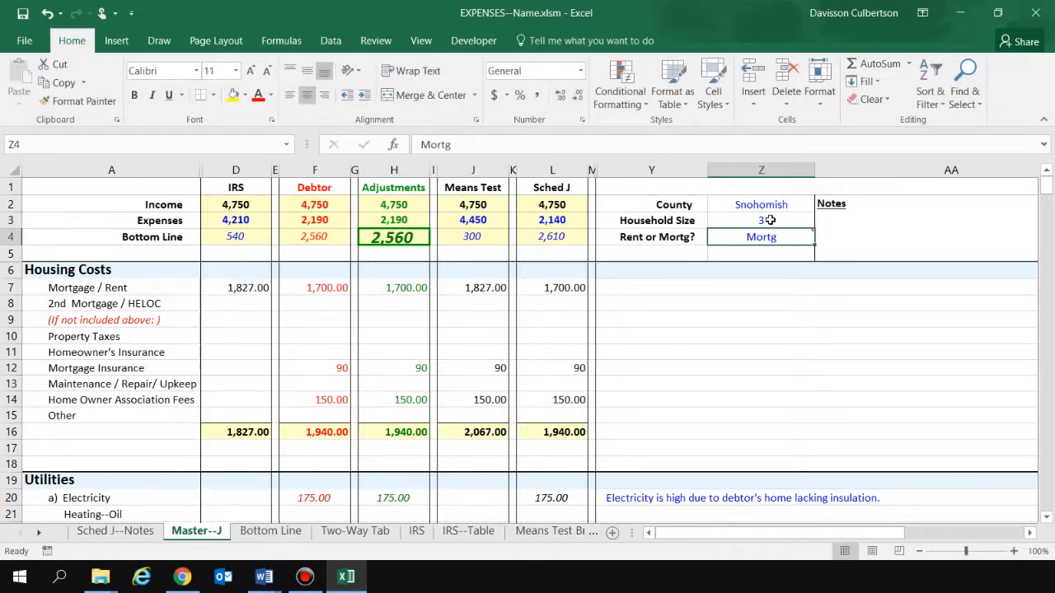
click(760, 336)
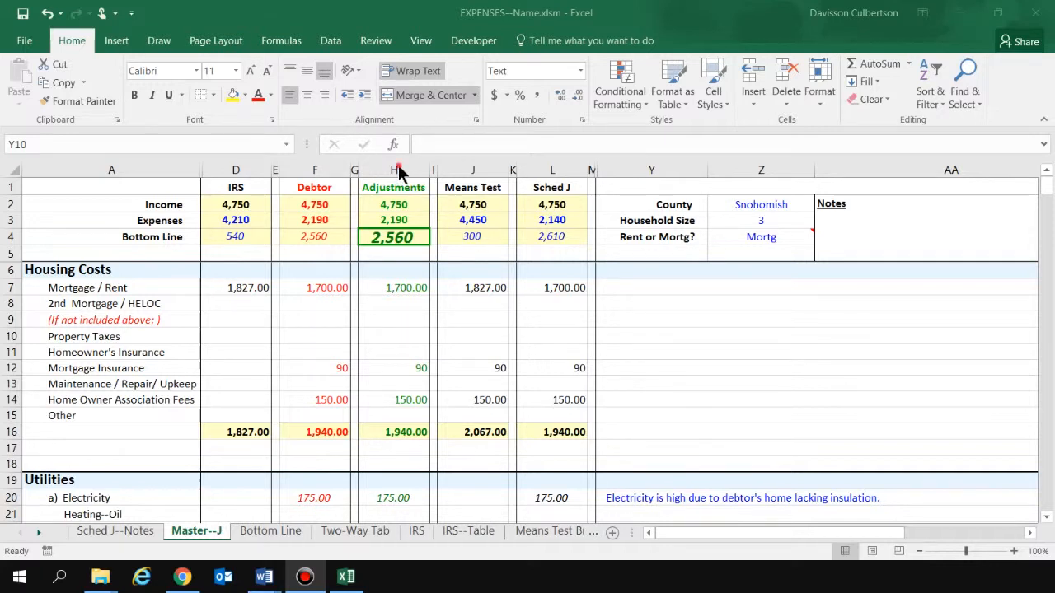
Enter a debtor expense of 200 for Groceries under Food.
scroll(452, 340, down, 3)
scroll(452, 341, down, 7)
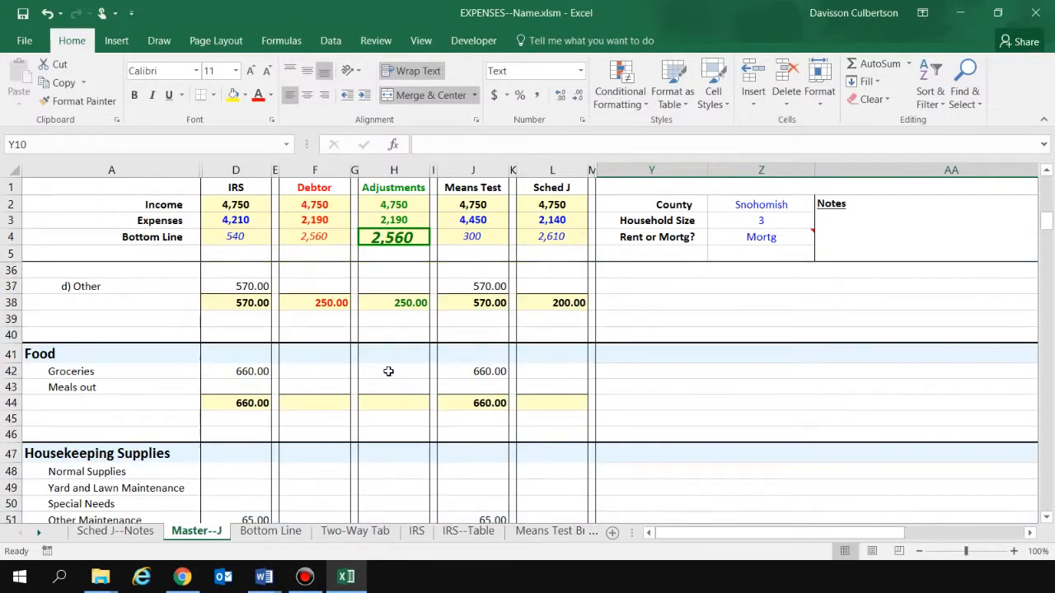
click(322, 373)
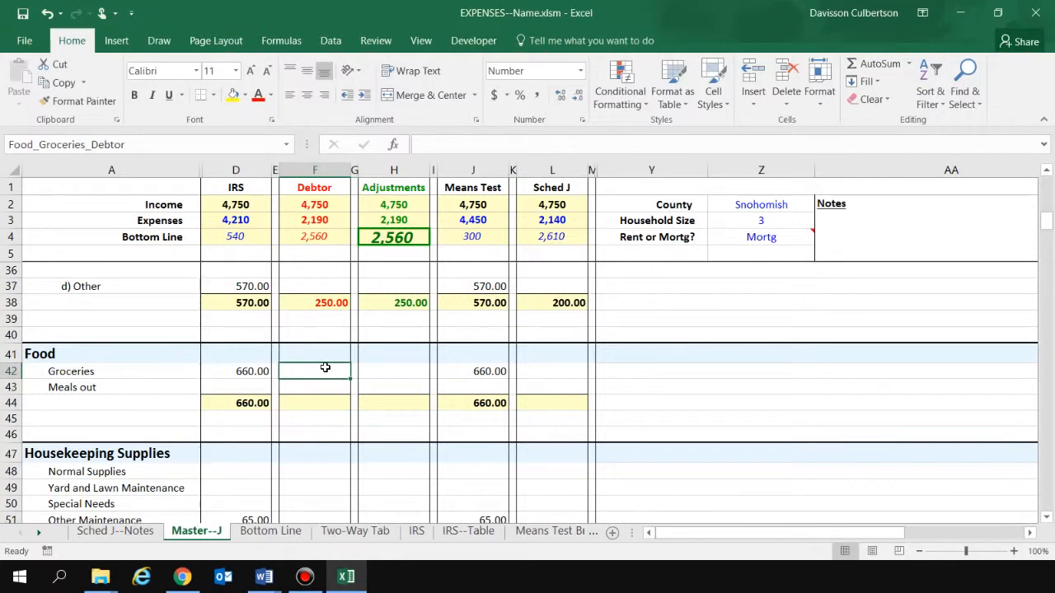
text(200)
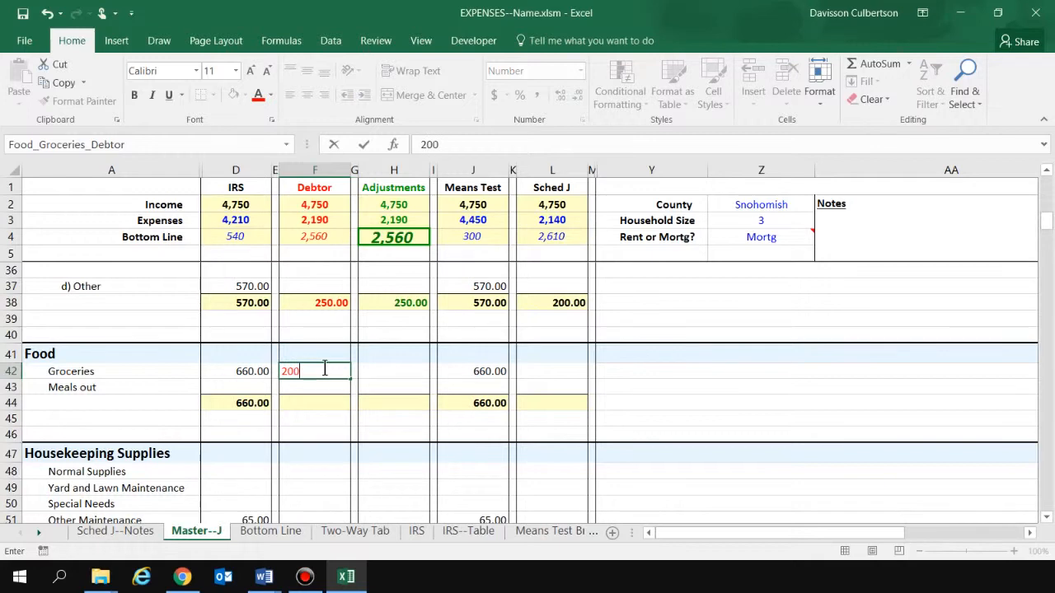
key(Tab)
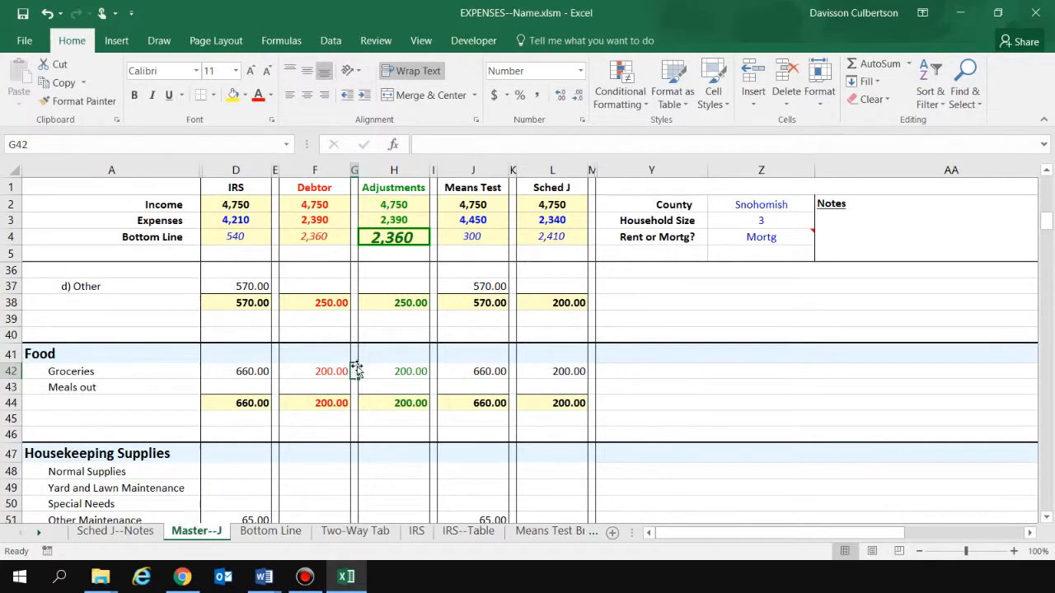
Check the link from the Debtor Groceries amount to Adjustments, and override the Groceries adjustment with 450.
click(397, 372)
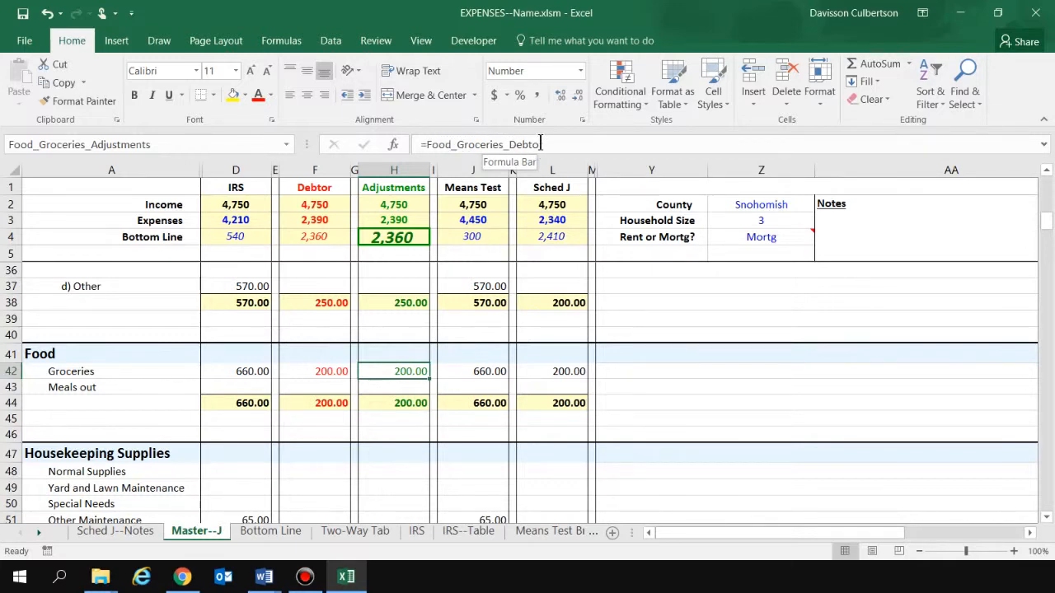
click(312, 373)
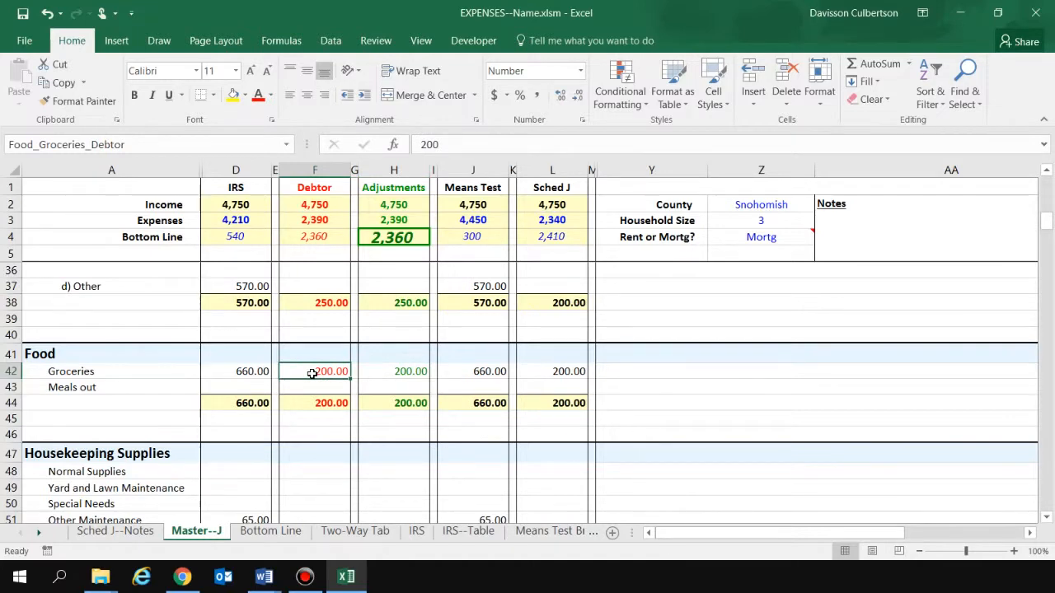
click(407, 372)
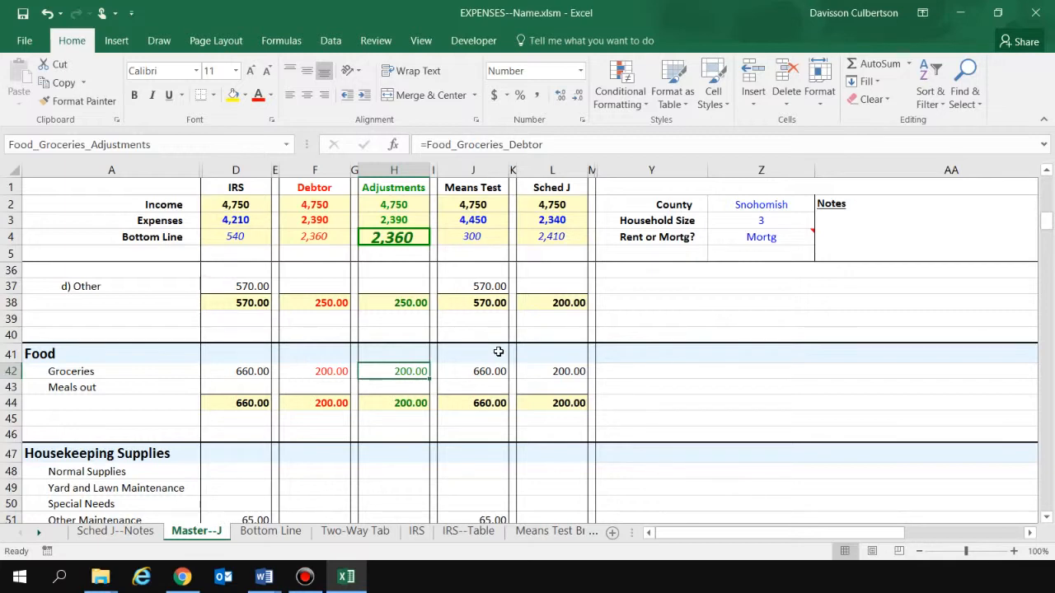
text(450)
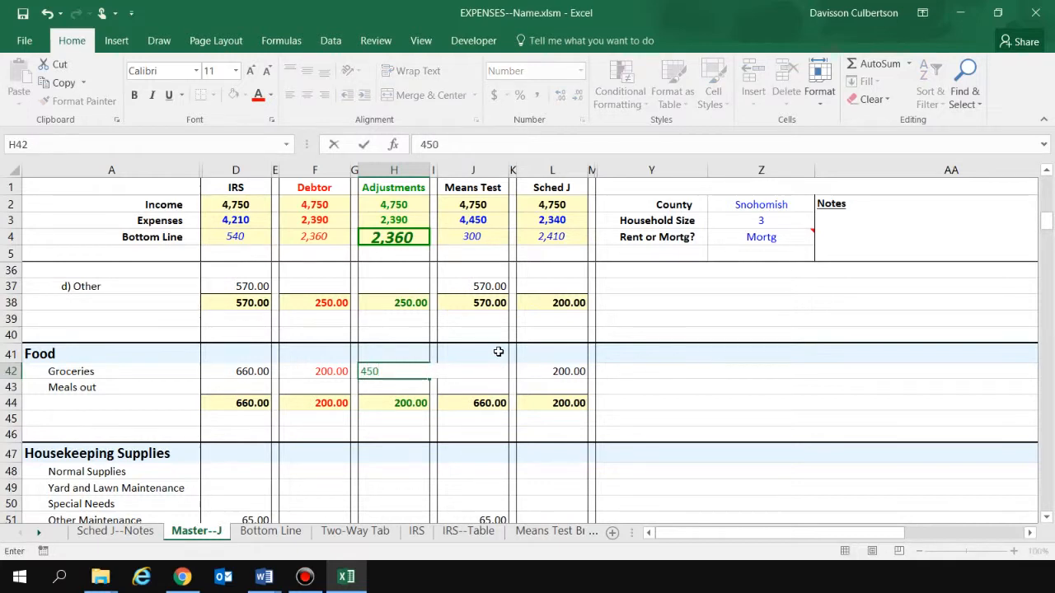
key(Tab)
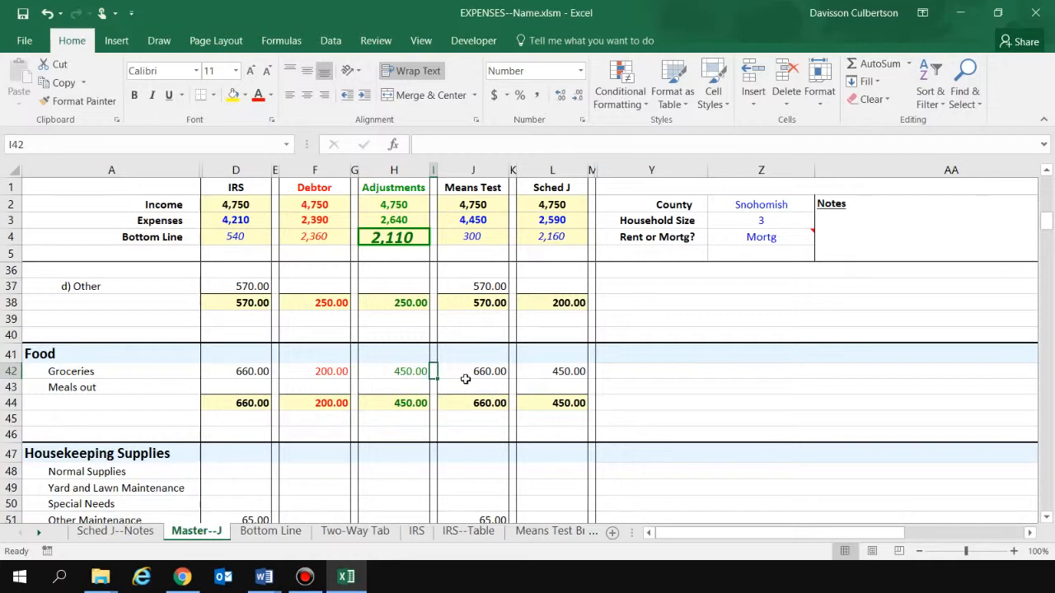
Compare the Means Test and Sched J columns for the Groceries row under Food.
click(558, 163)
click(480, 165)
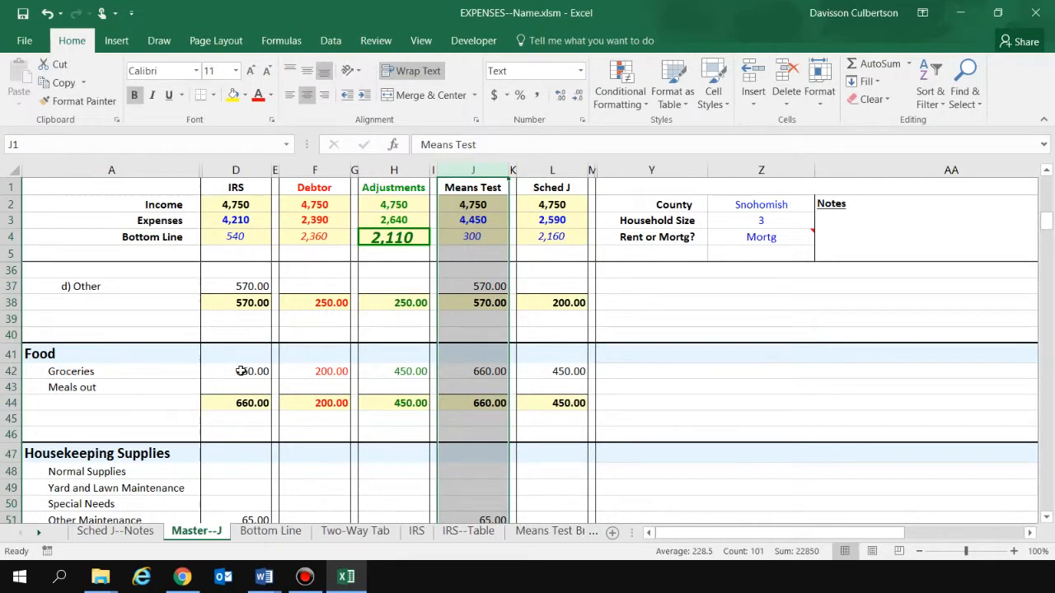
click(552, 168)
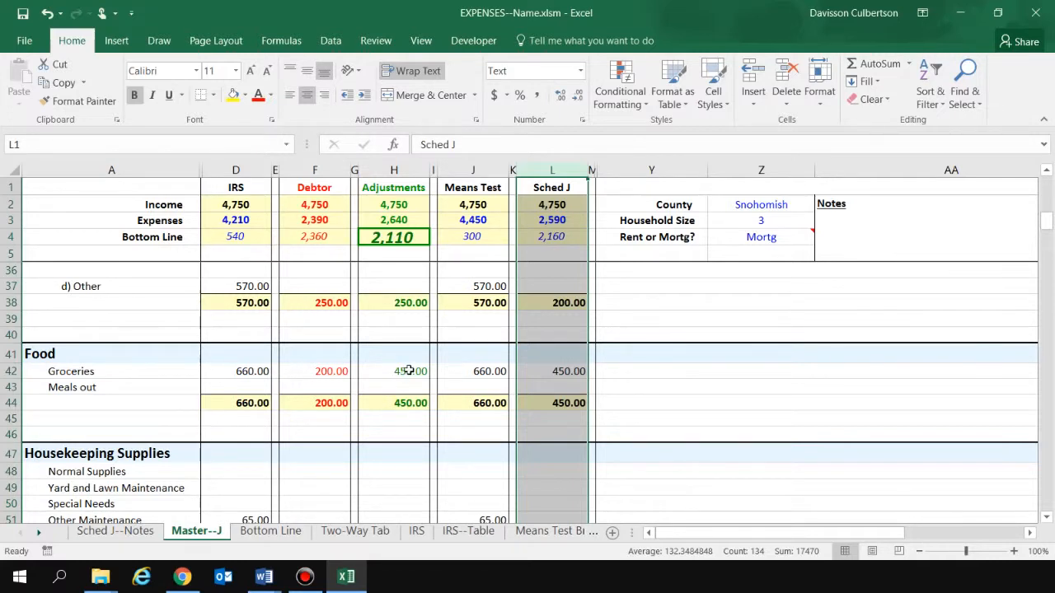
click(695, 286)
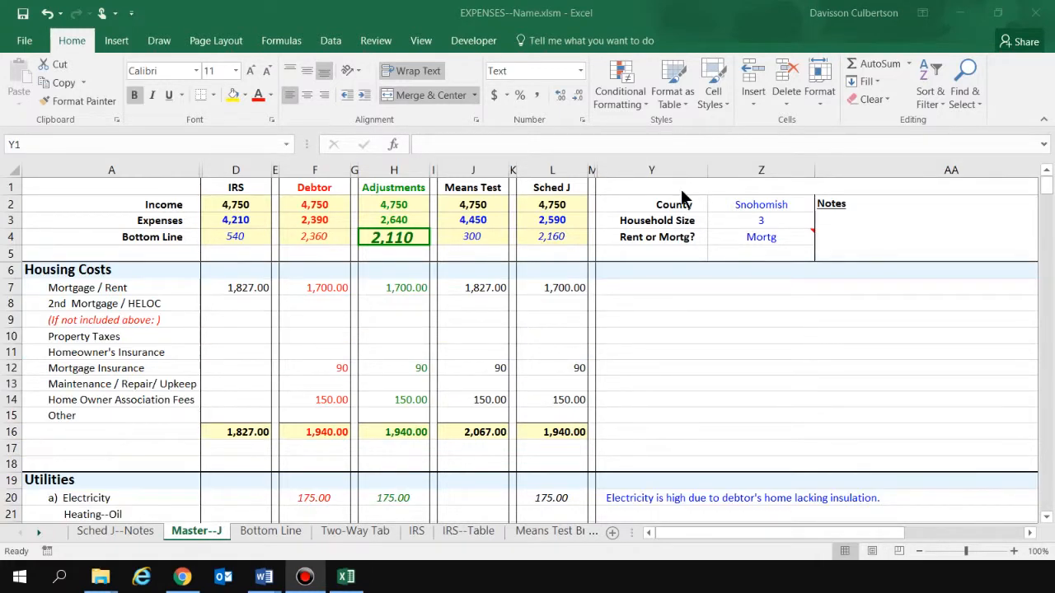
Review the IRS, Debtor and Adjustments columns on Master--J across the expense categories.
click(680, 189)
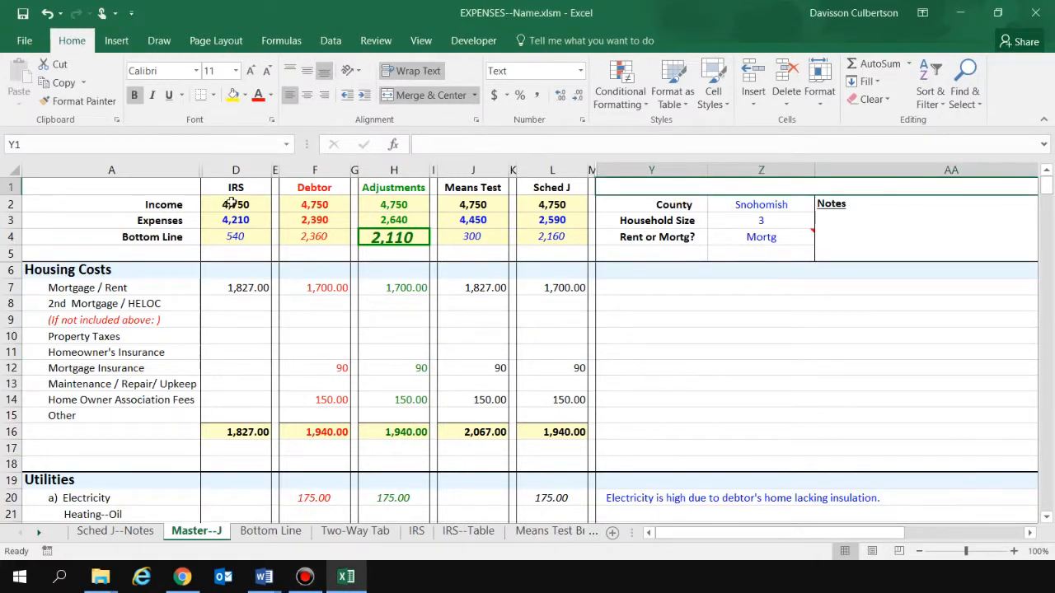
click(249, 168)
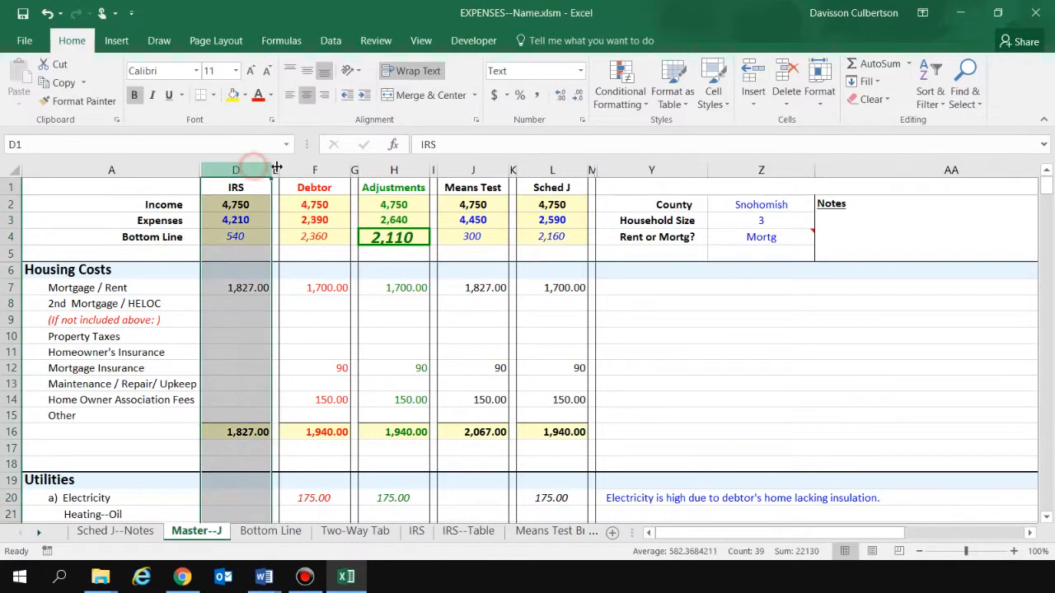
click(314, 168)
click(394, 169)
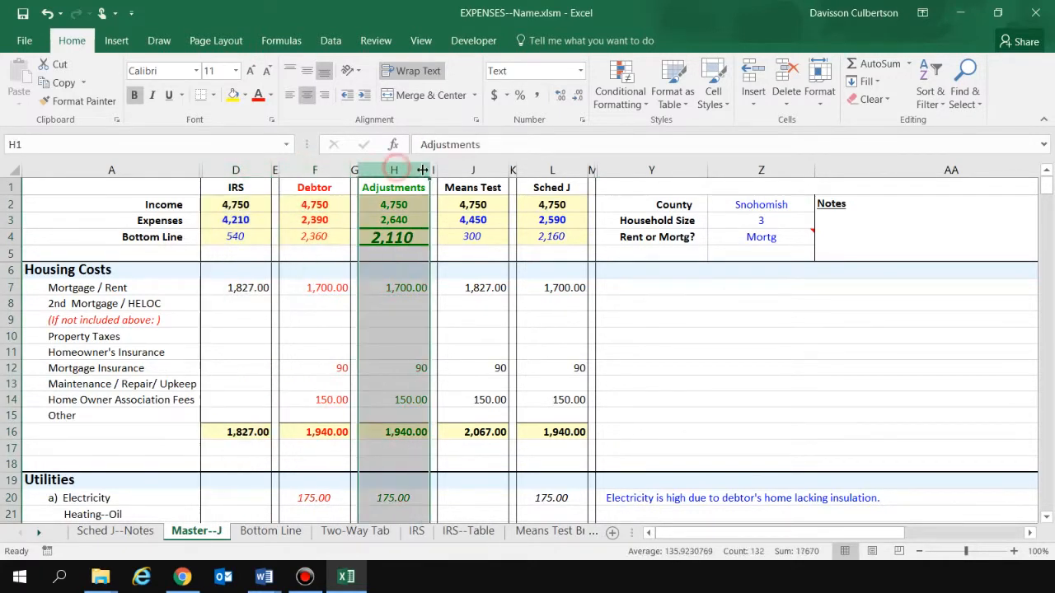
scroll(714, 341, down, 4)
scroll(675, 356, up, 4)
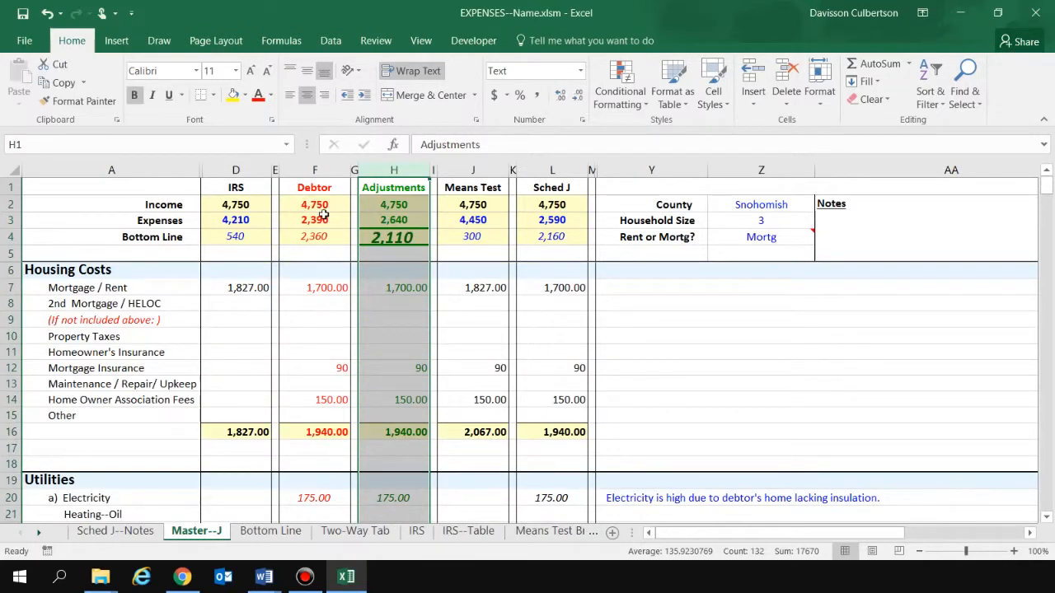
Compare the Bottom Line formulas of Debtor and Adjustments, and inspect the Adjustments Income and Expenses formulas they draw on.
click(322, 237)
click(379, 239)
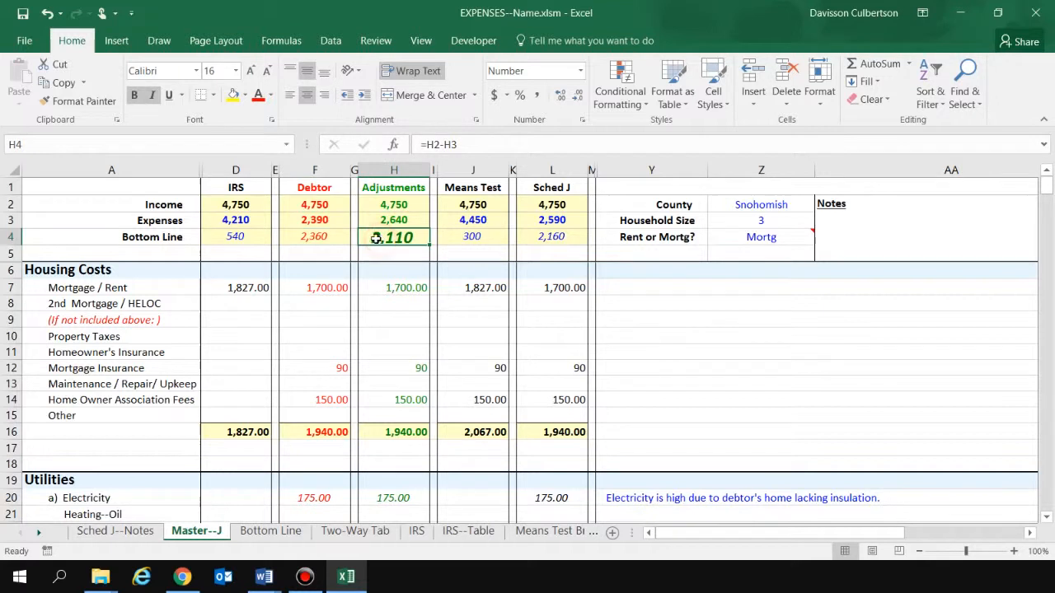
click(321, 236)
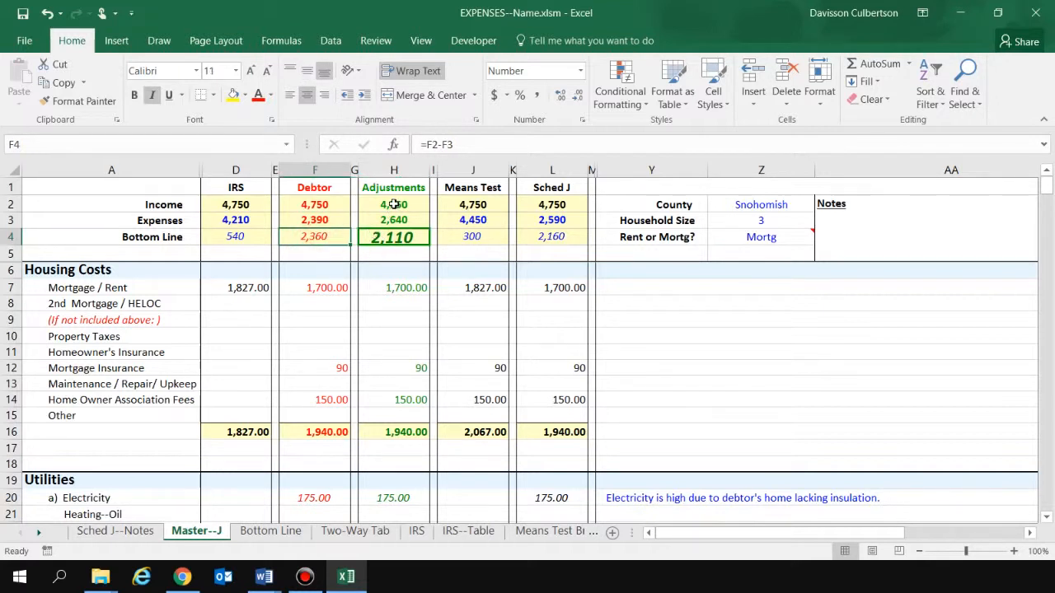
click(393, 204)
click(392, 236)
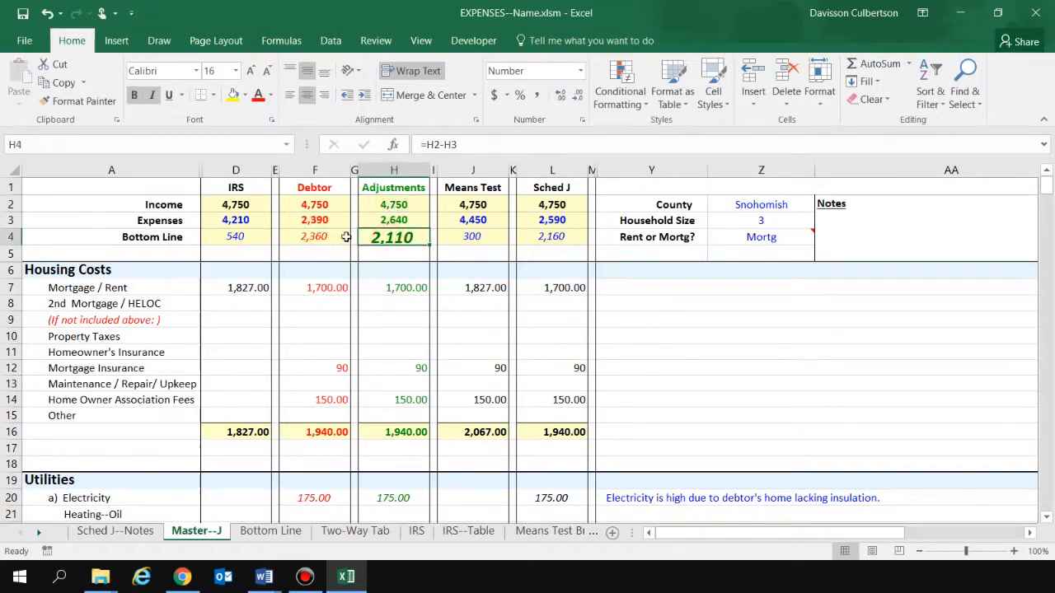
click(342, 237)
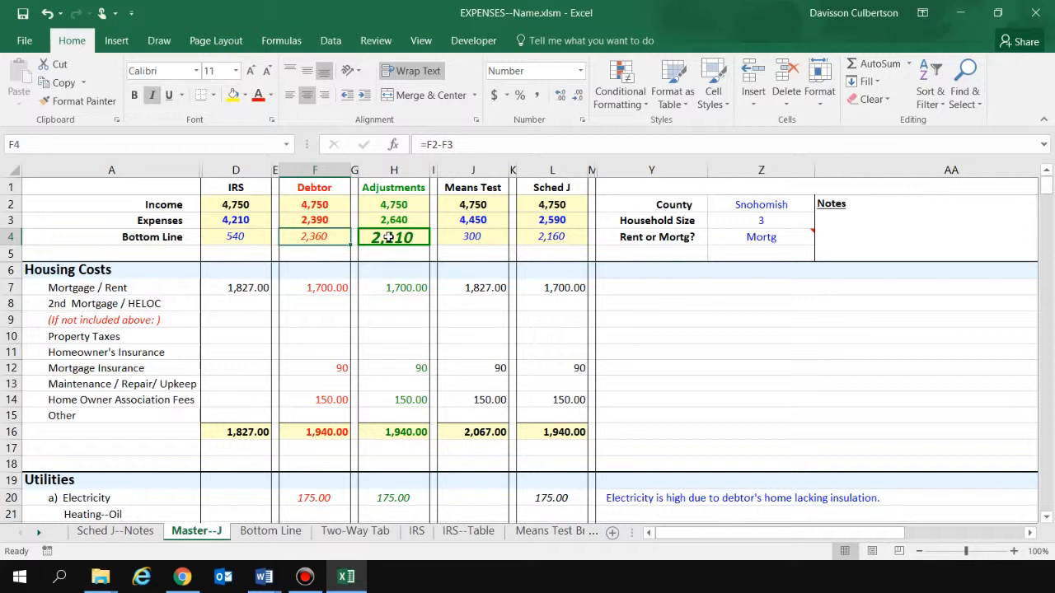
click(387, 236)
click(399, 218)
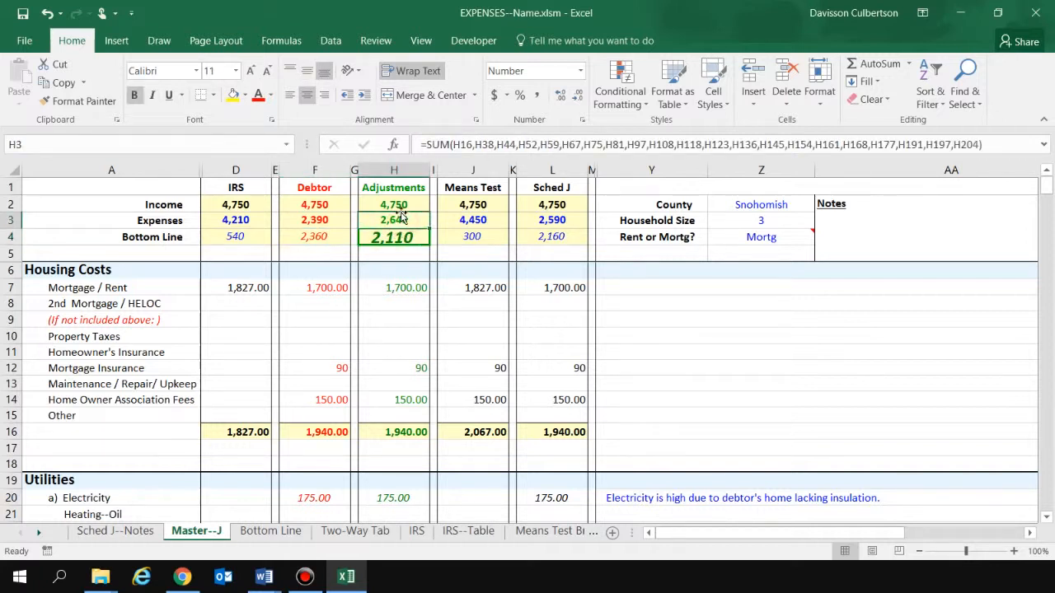
click(397, 206)
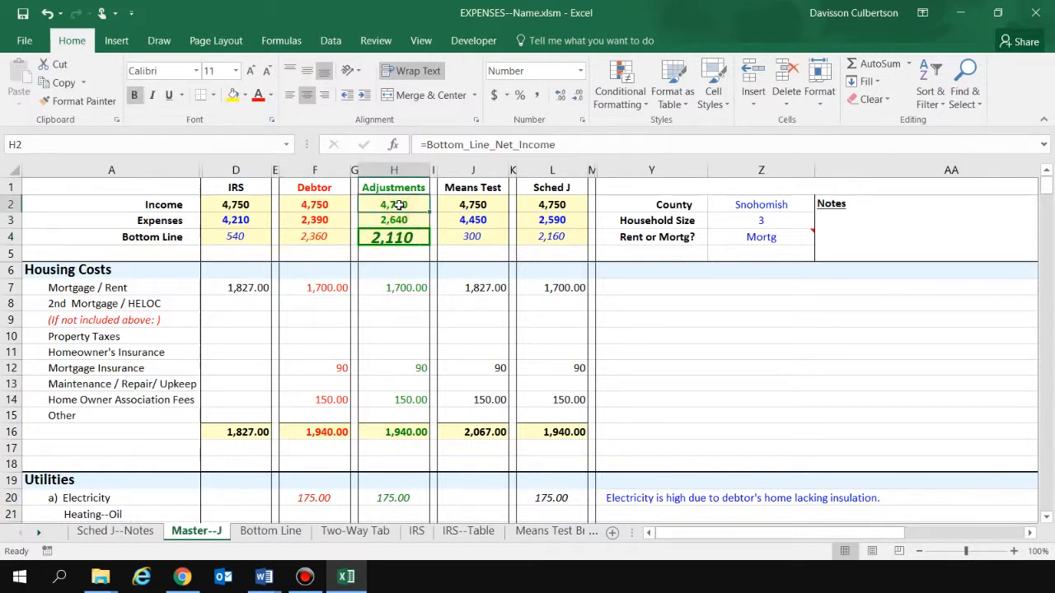
click(650, 286)
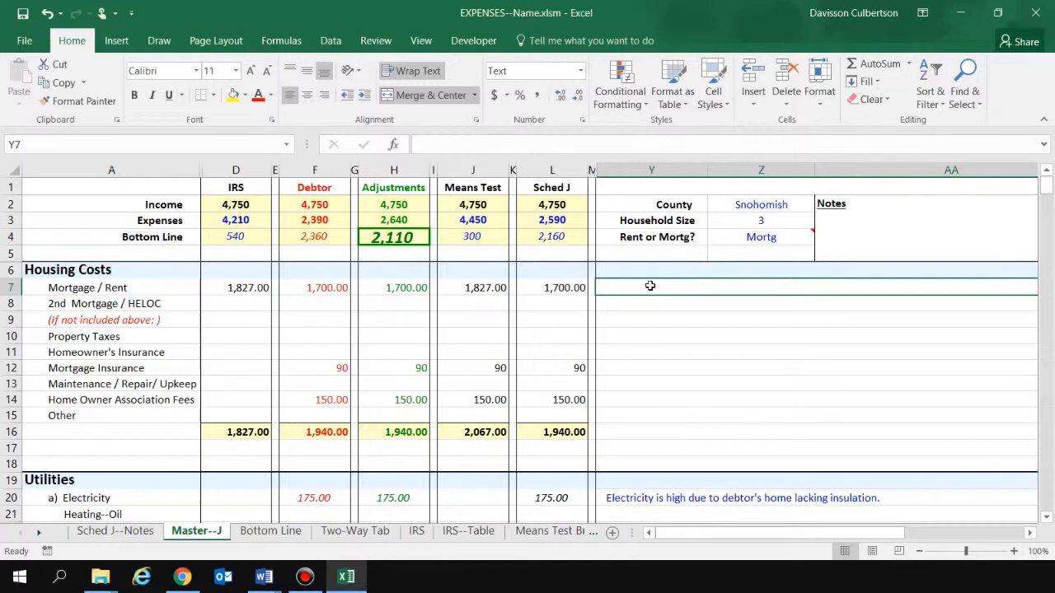
click(717, 337)
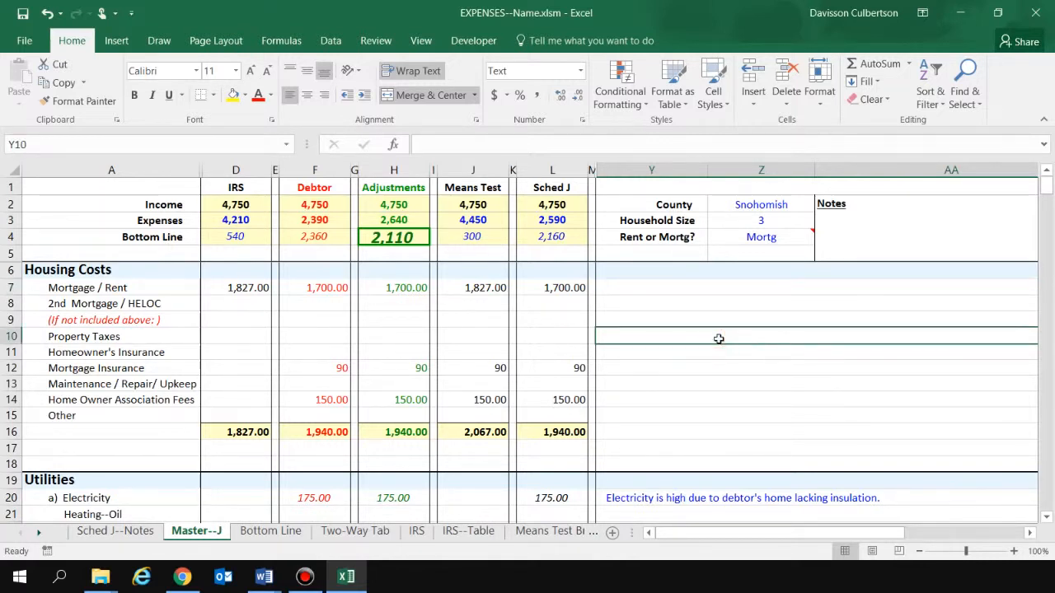
click(713, 369)
click(666, 319)
click(657, 287)
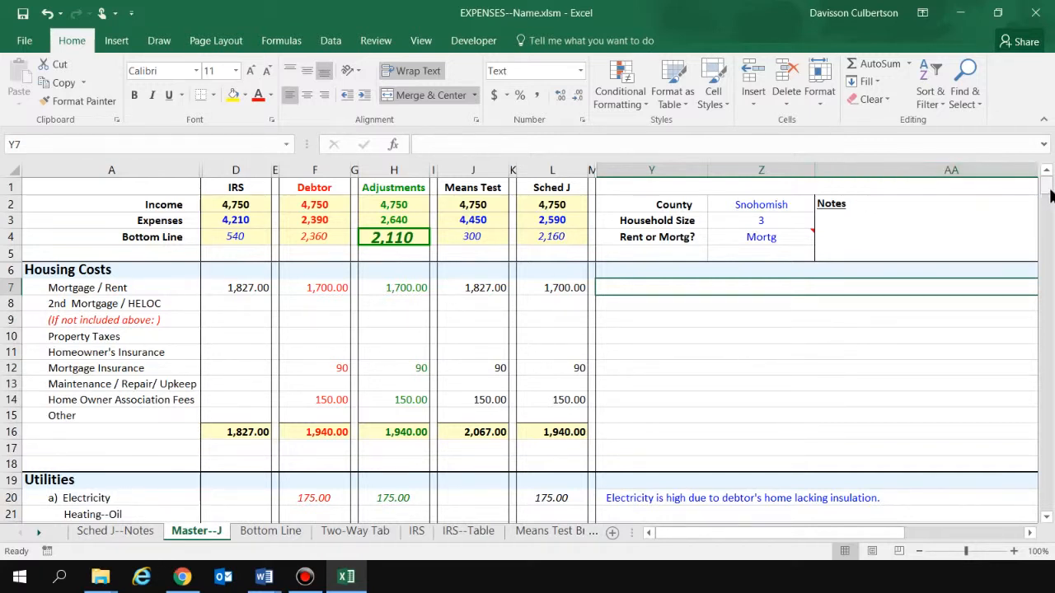
Examine the summary block in rows 1 to 5 above Housing Costs by selecting those rows.
drag(1048, 192, 1028, 167)
click(6, 188)
drag(6, 188, 8, 254)
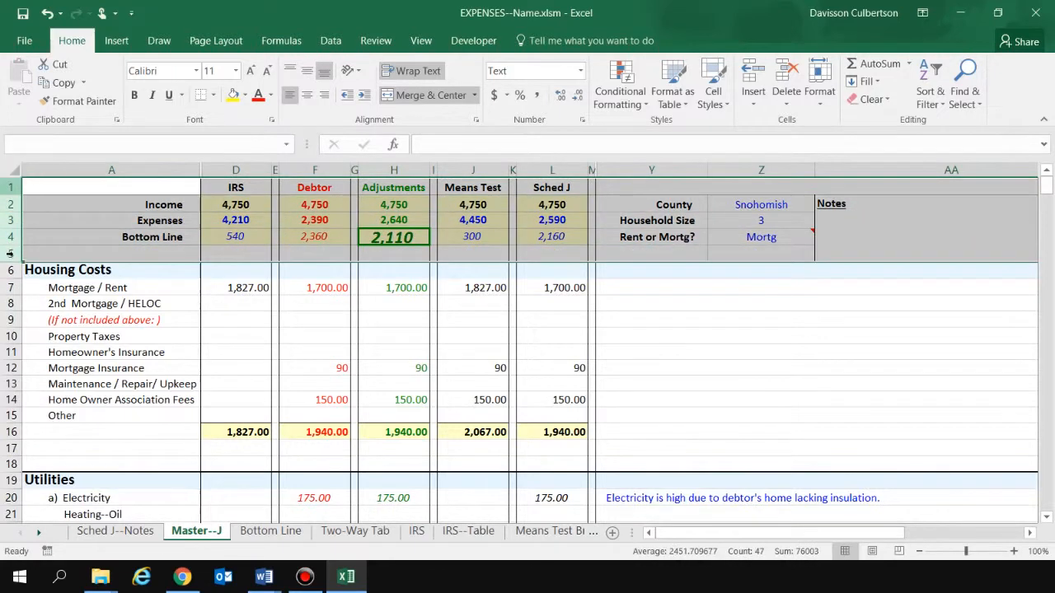
click(762, 336)
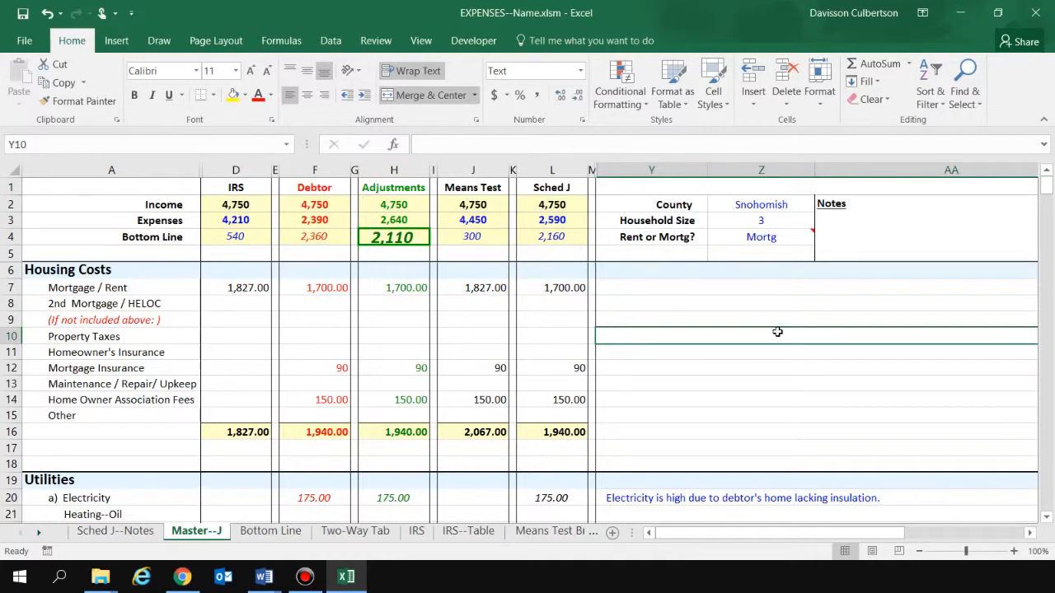
click(752, 305)
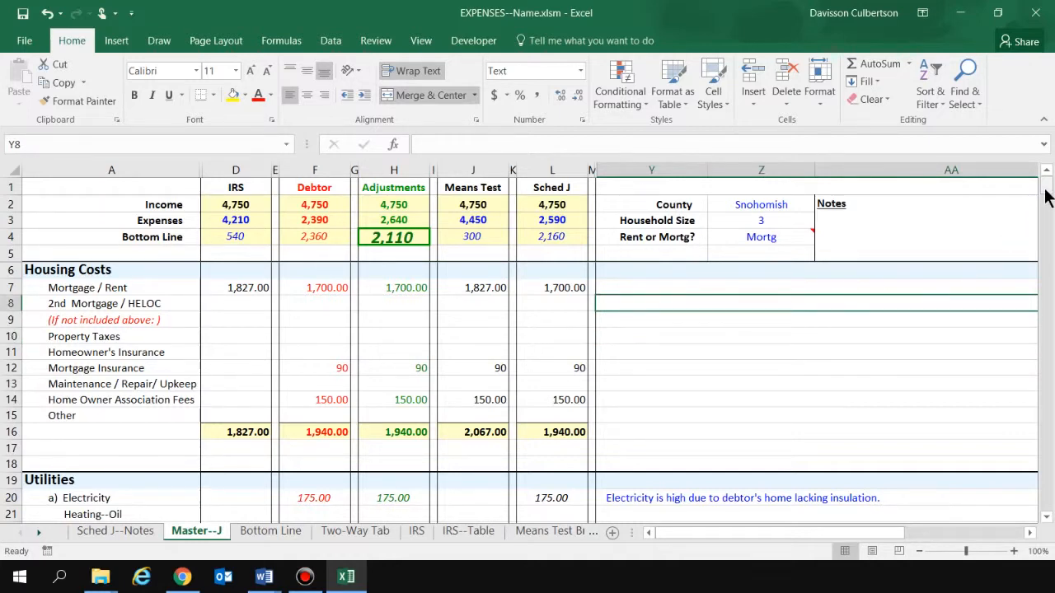
Inspect the column headings from Sched J through M to Y for hidden columns.
click(564, 168)
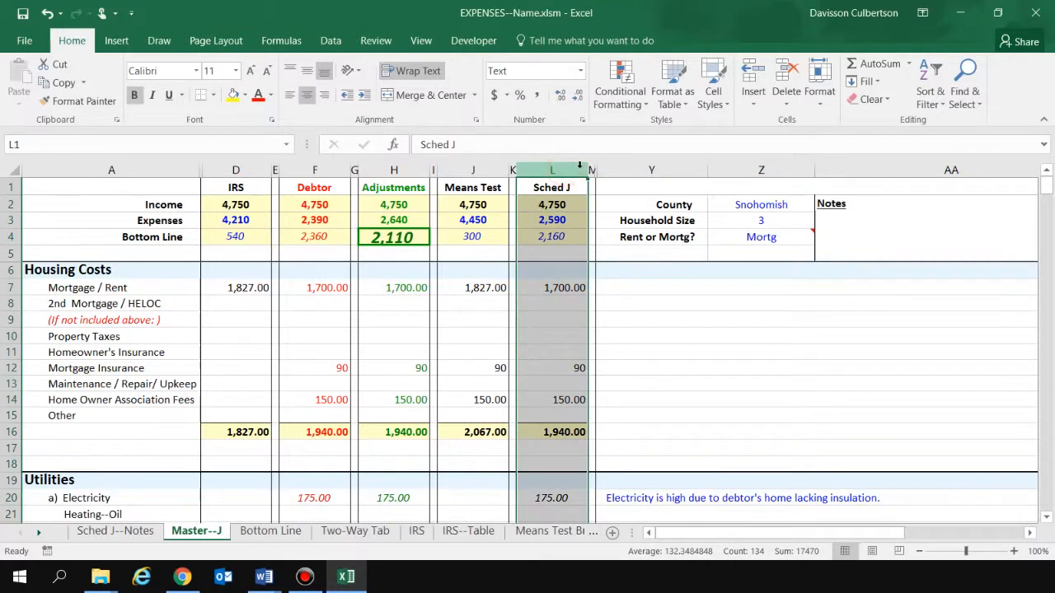
click(591, 169)
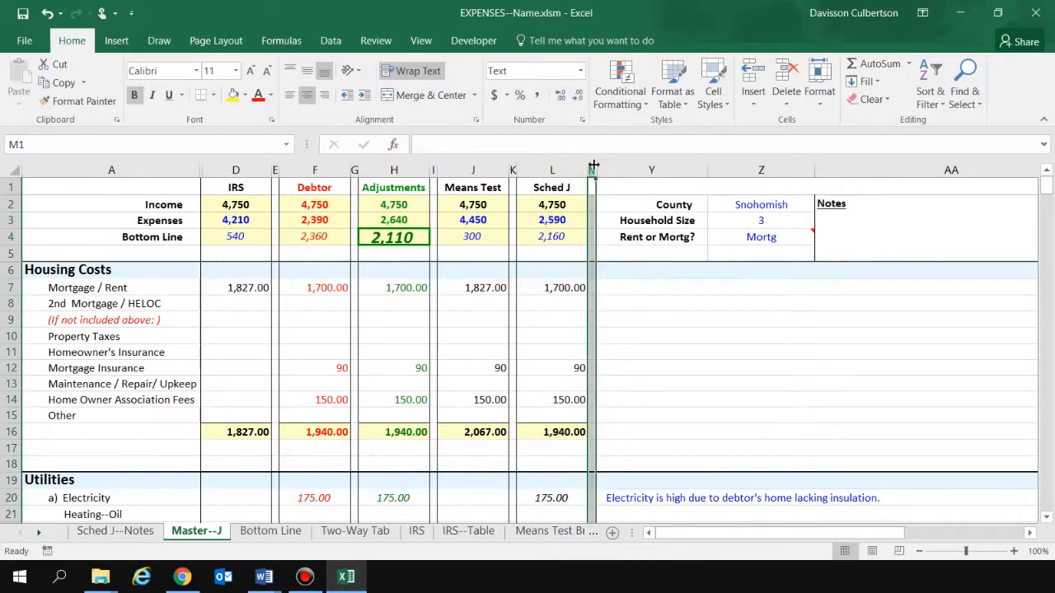
click(619, 163)
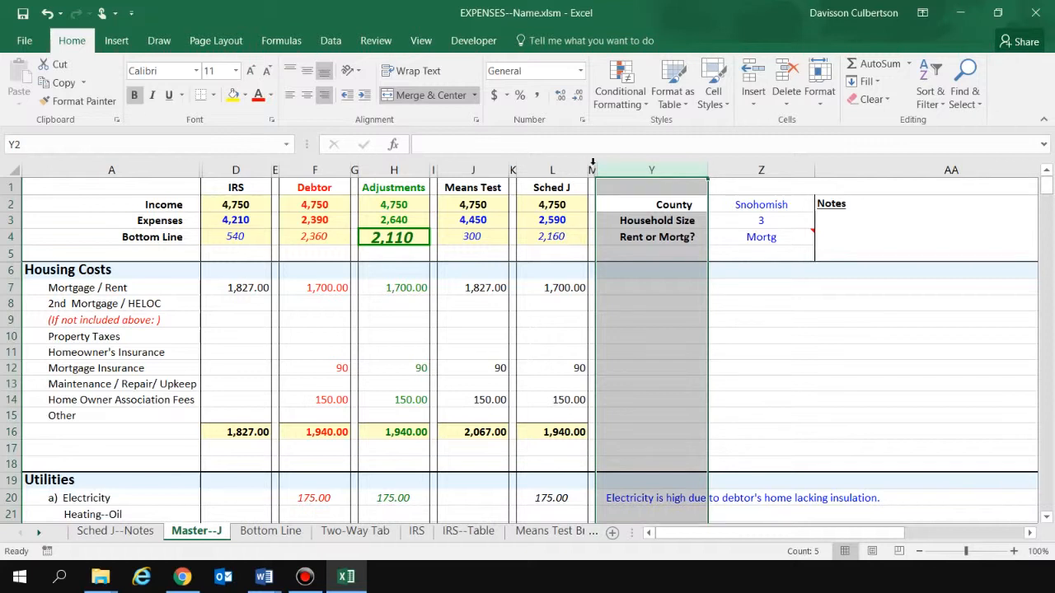
click(760, 302)
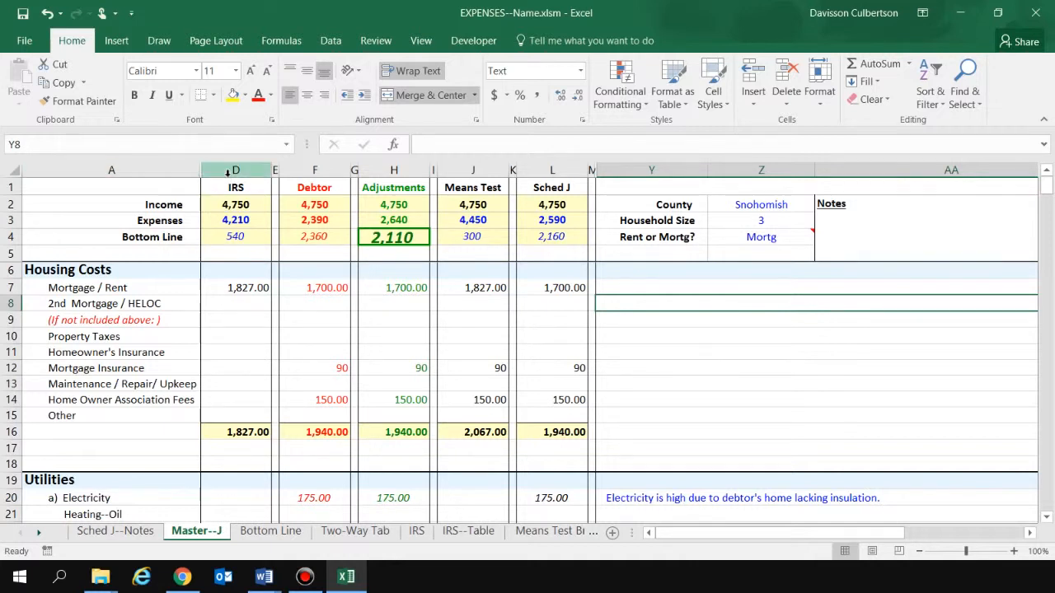
click(591, 164)
drag(591, 164, 609, 168)
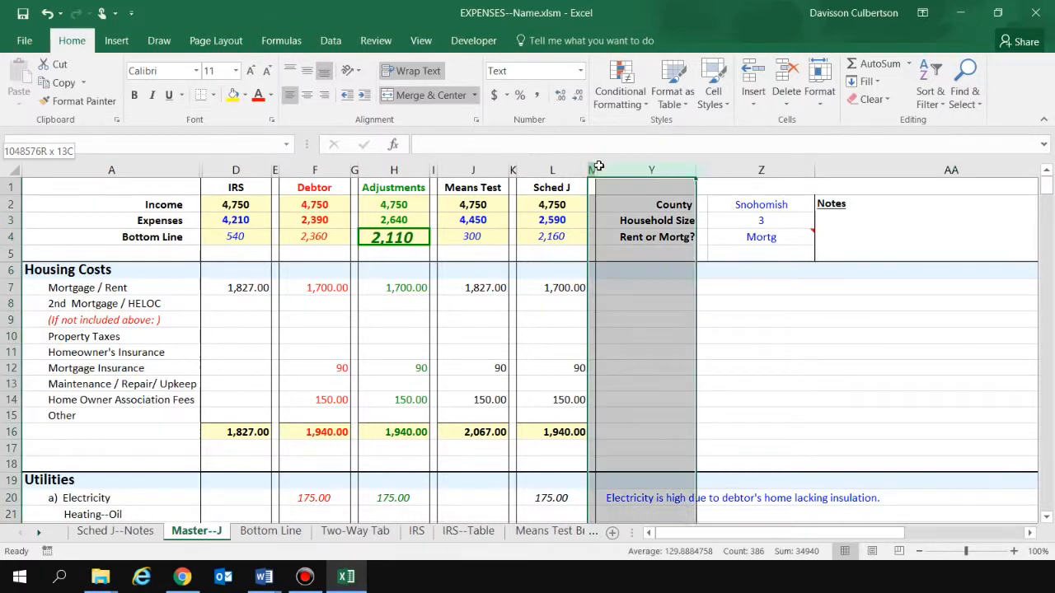
right_click(612, 168)
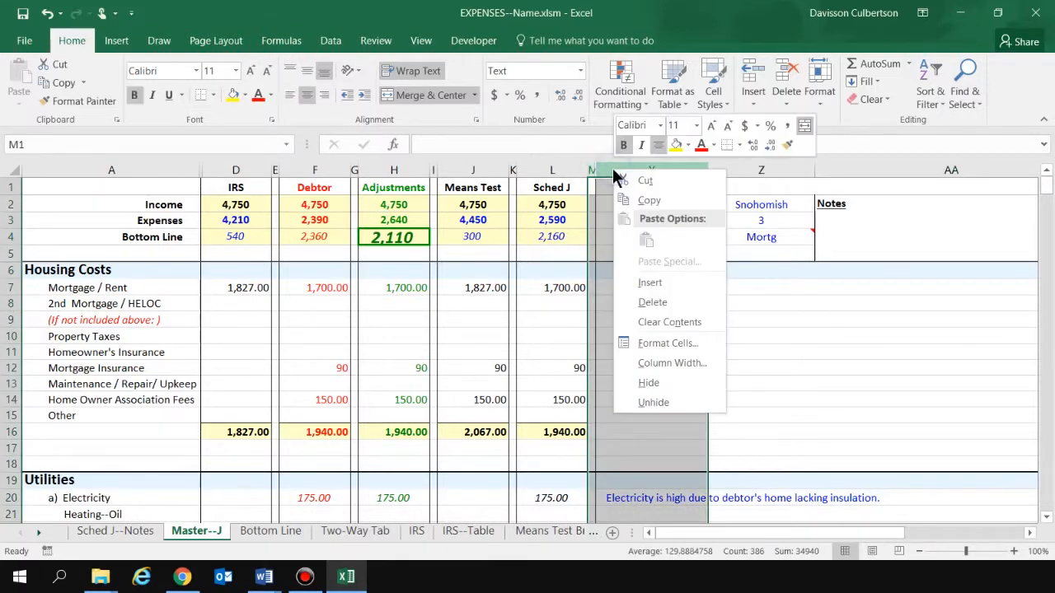
click(672, 383)
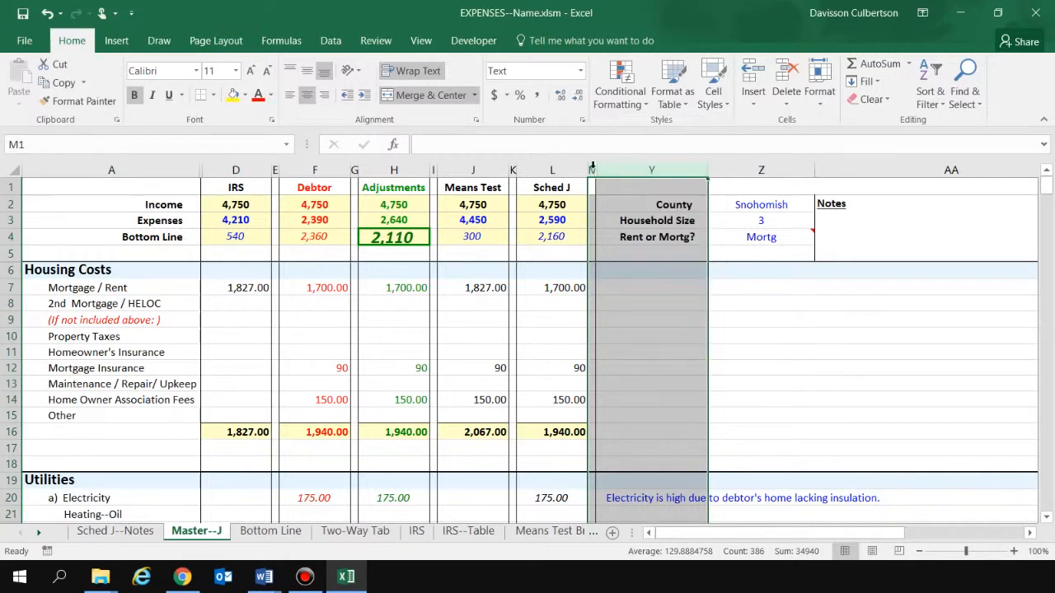
Unhide the columns between M and Y.
drag(592, 169, 651, 172)
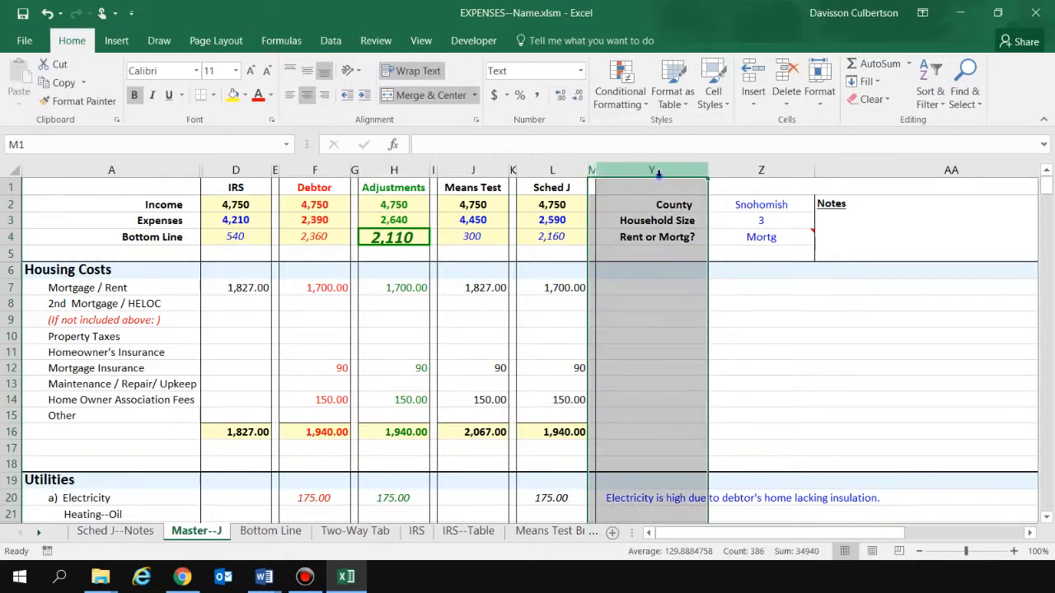
right_click(658, 172)
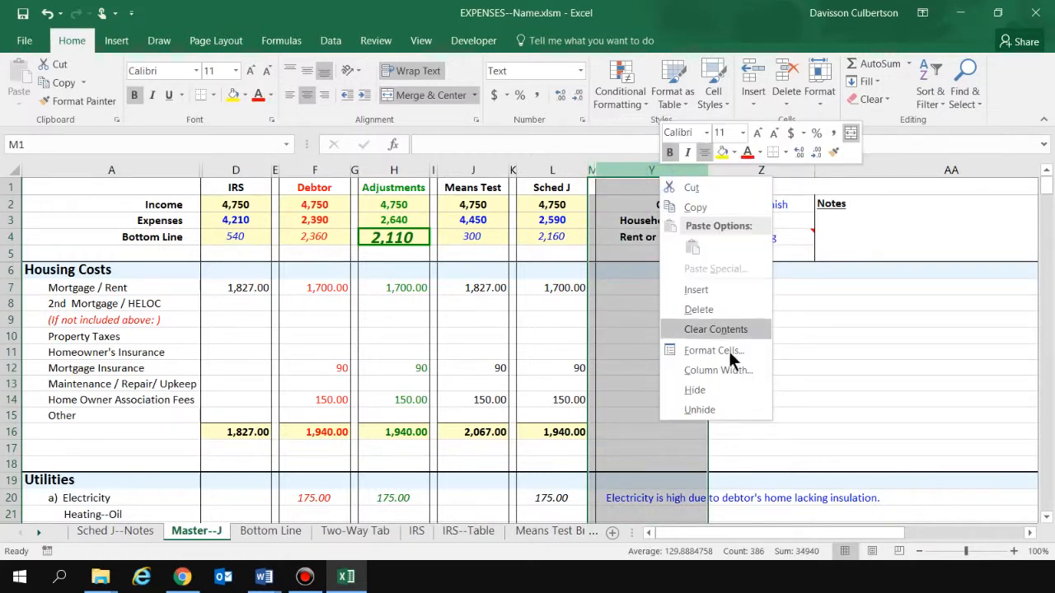
click(699, 410)
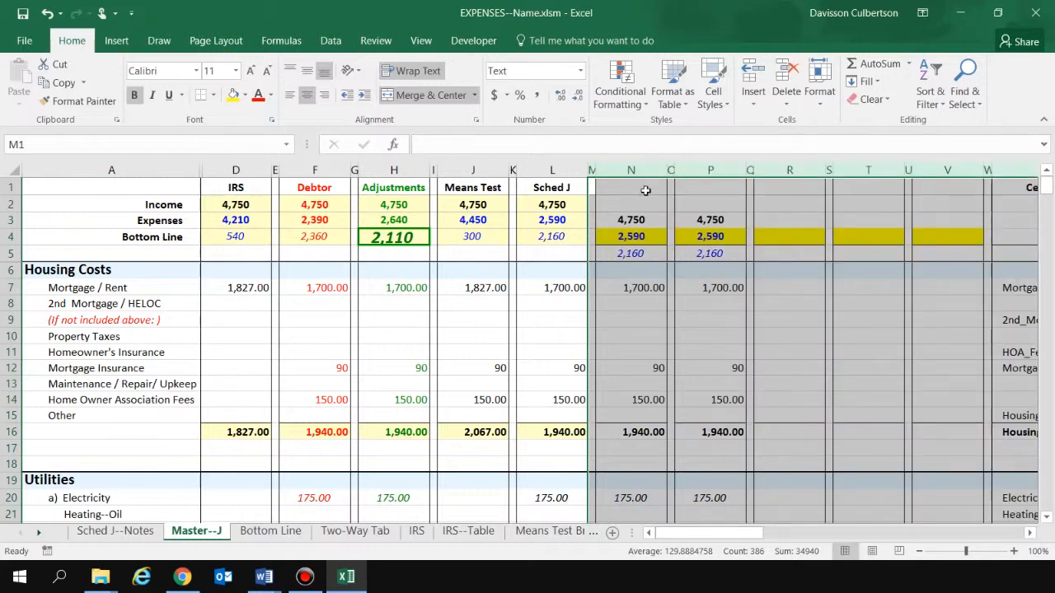
Examine the unhidden columns N, P, R, T and V, comparing the filled ones with the empty ones.
click(631, 170)
click(710, 169)
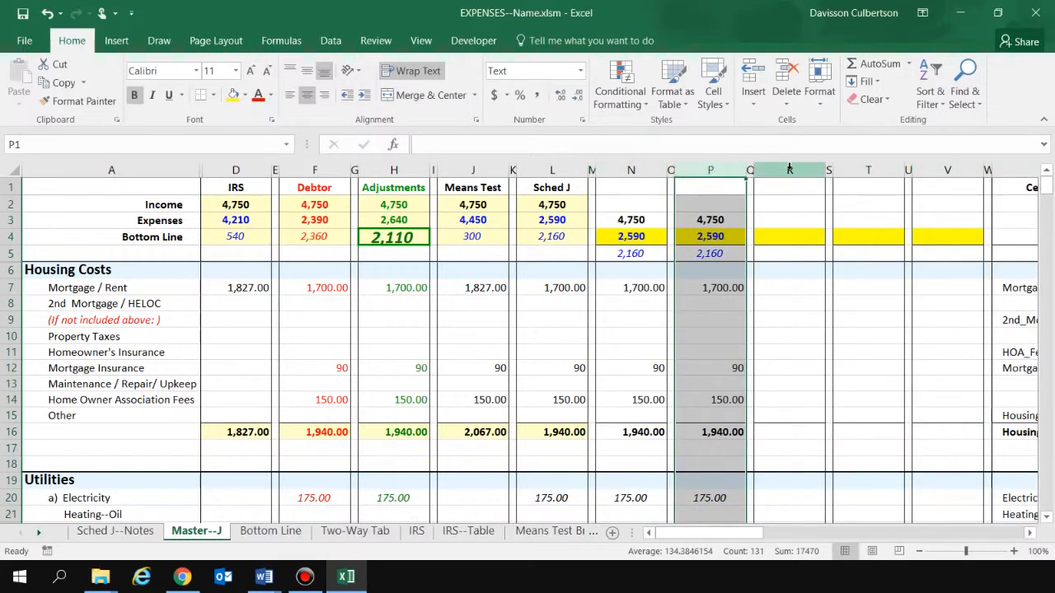
click(789, 169)
click(872, 169)
click(947, 169)
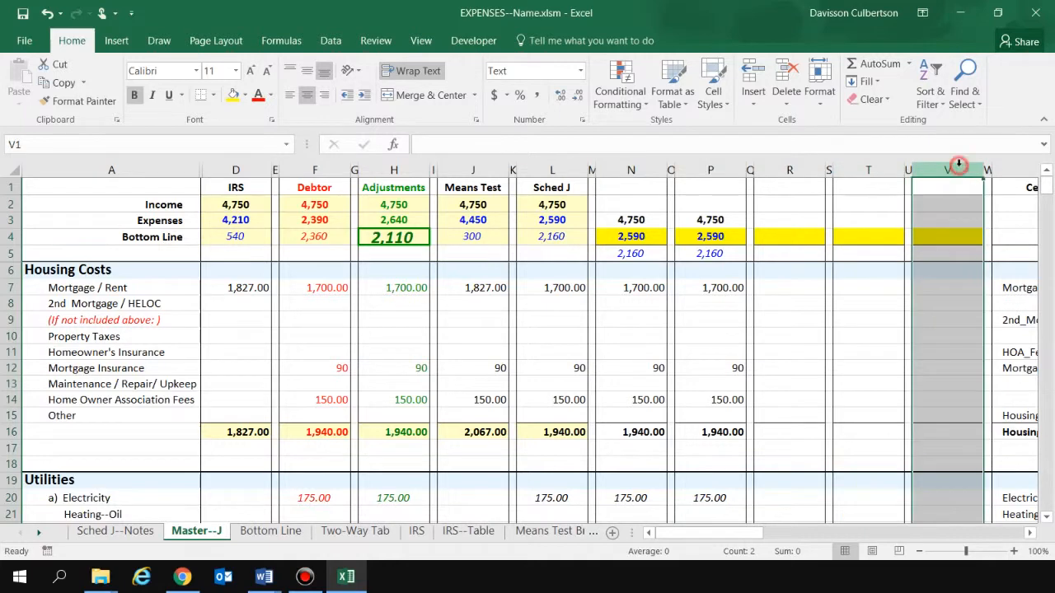
click(631, 169)
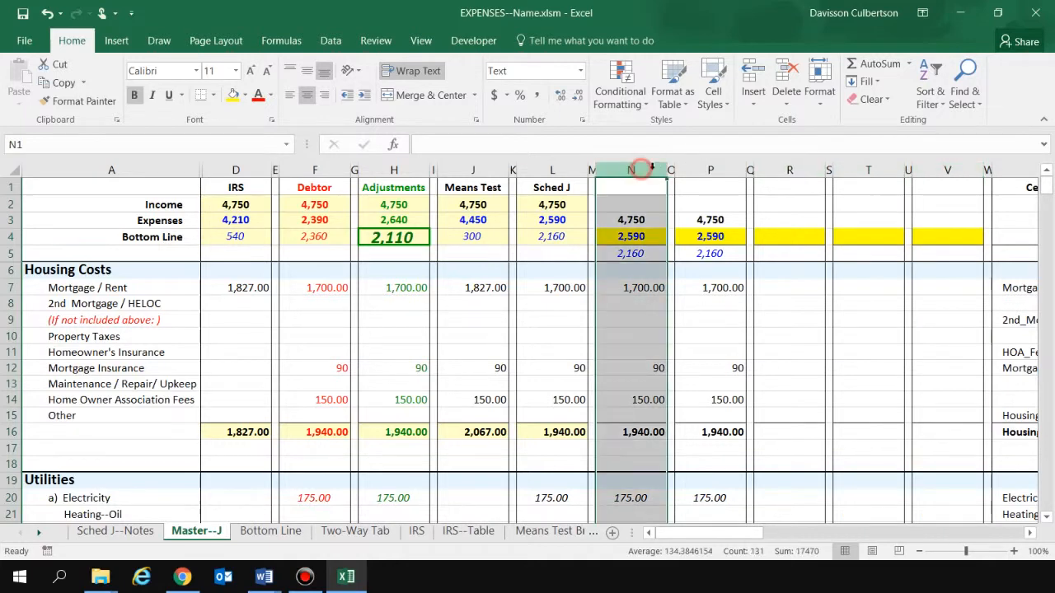
click(710, 170)
click(783, 169)
click(854, 167)
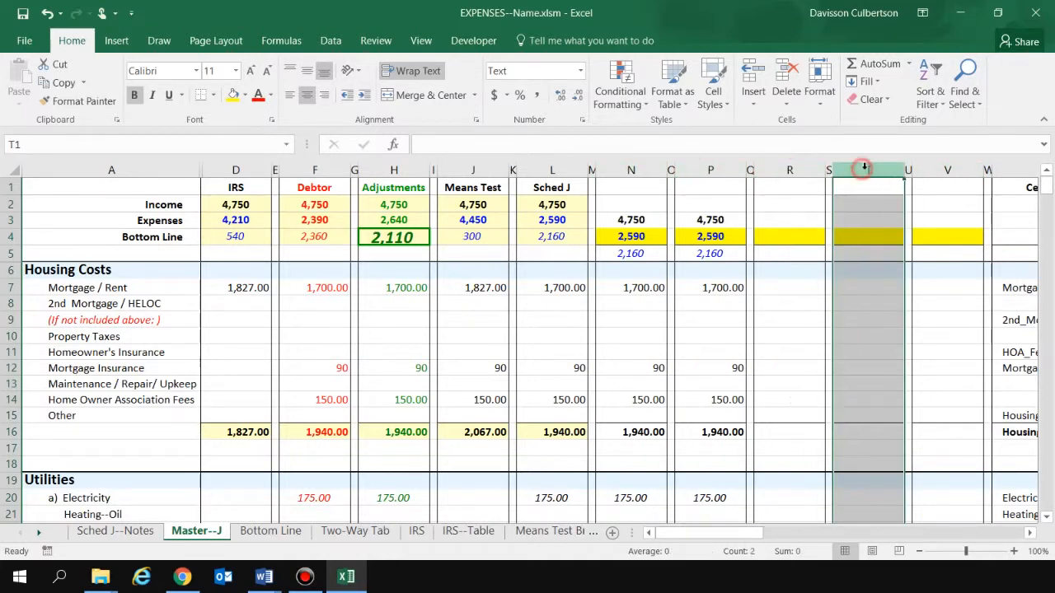
click(952, 170)
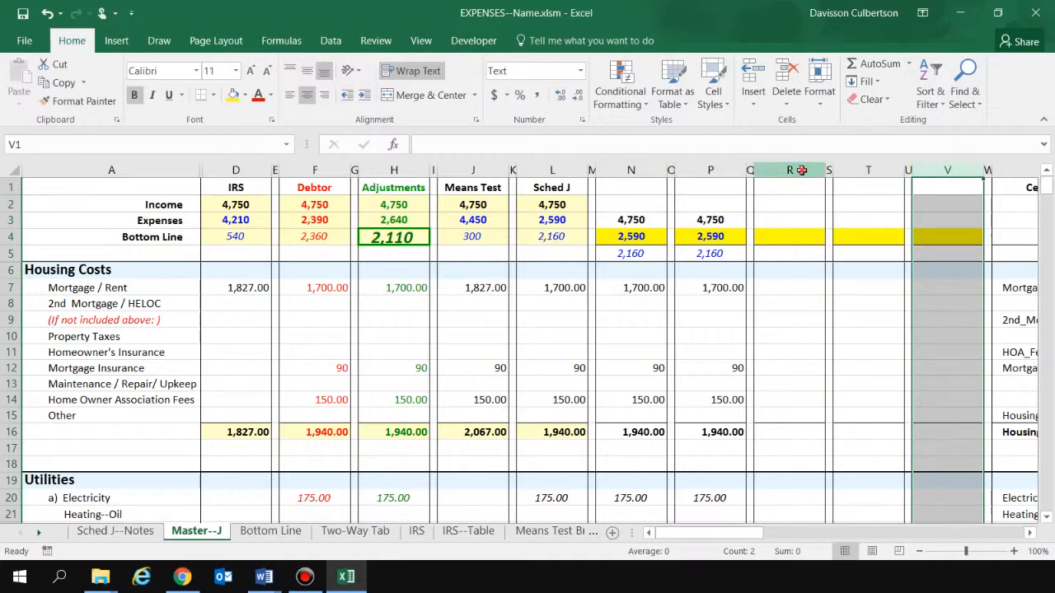
click(796, 169)
click(876, 171)
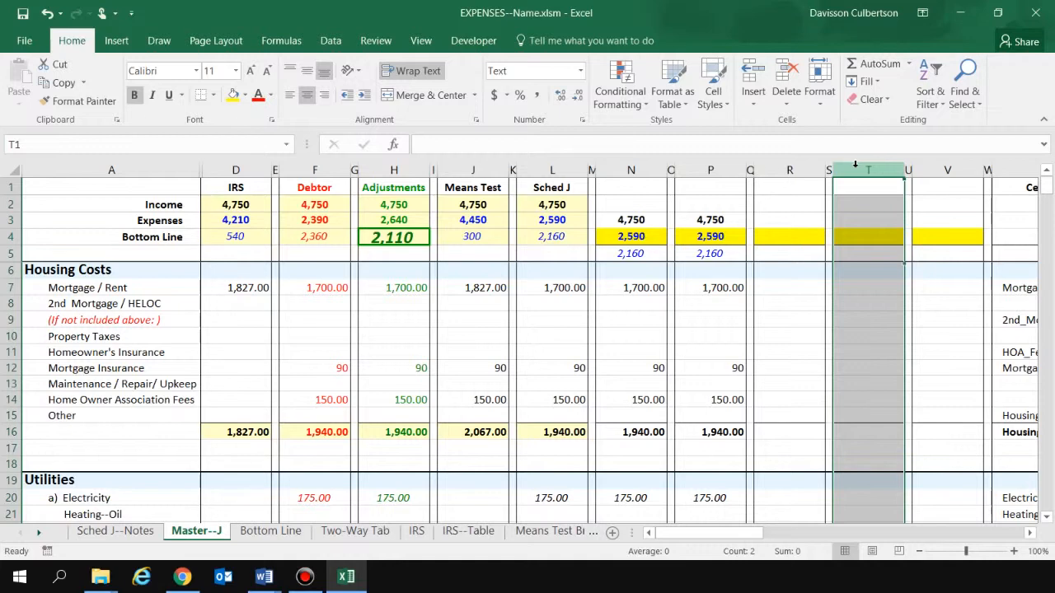
Undo the unhiding of the columns between M and Y.
key(ctrl+z)
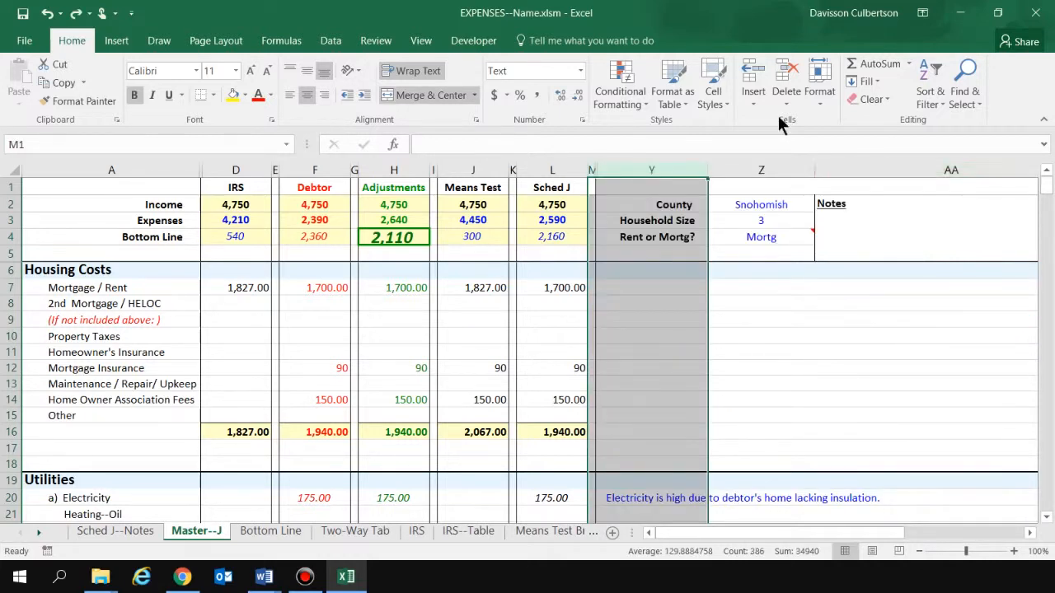
click(814, 303)
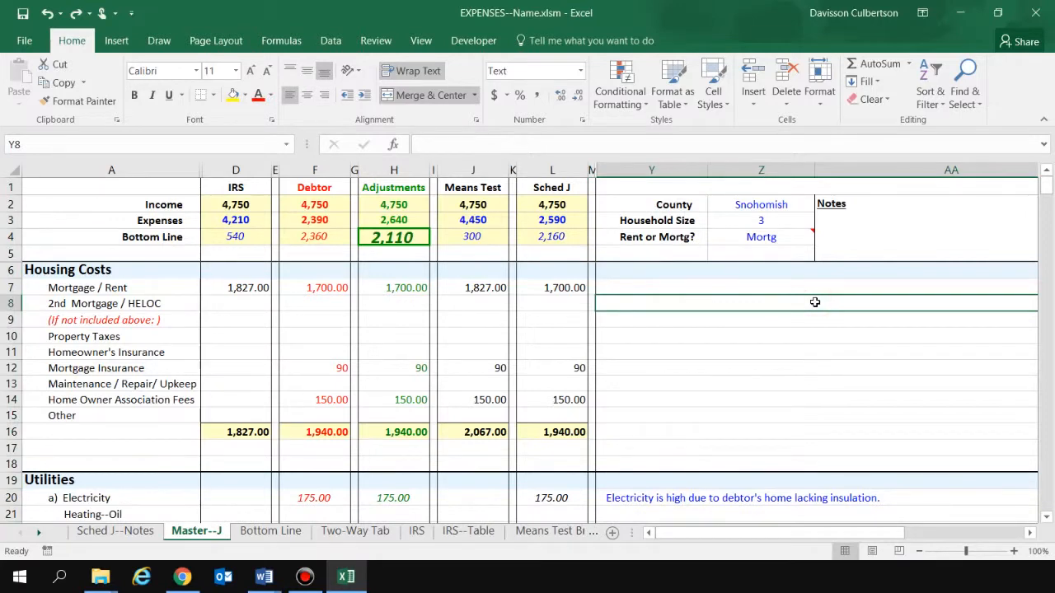
click(957, 351)
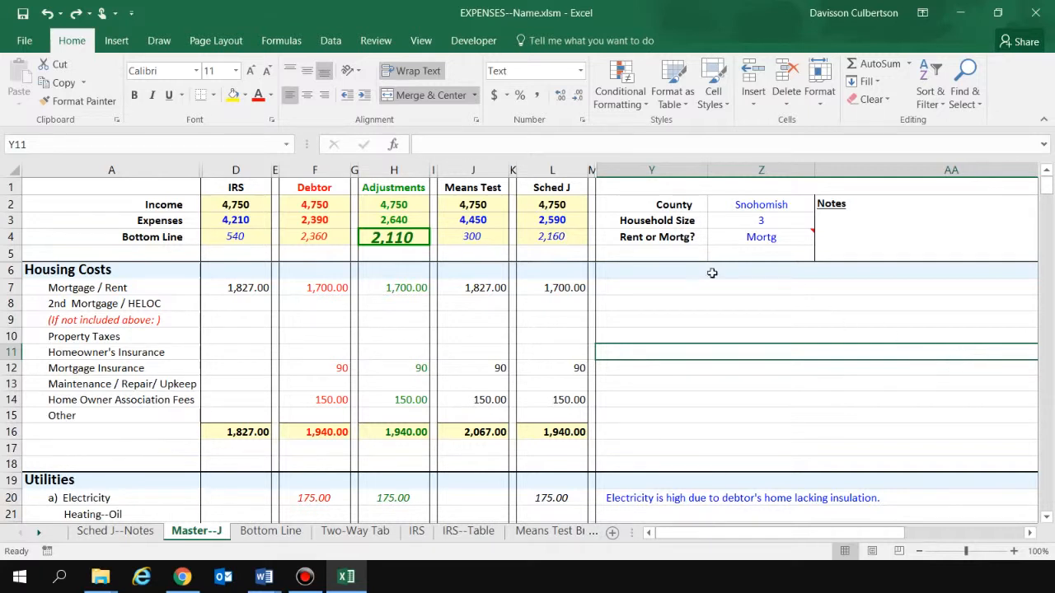
Inspect the Income cells in row 2 of Master--J from Sched J across to IRS to see where they draw their value.
click(608, 204)
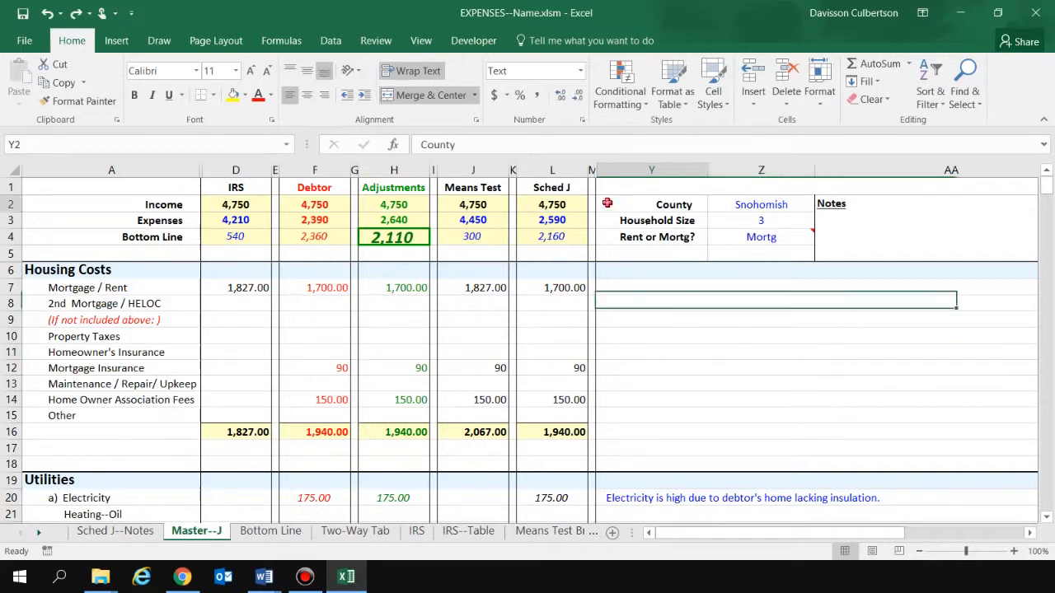
click(557, 204)
click(478, 205)
click(402, 203)
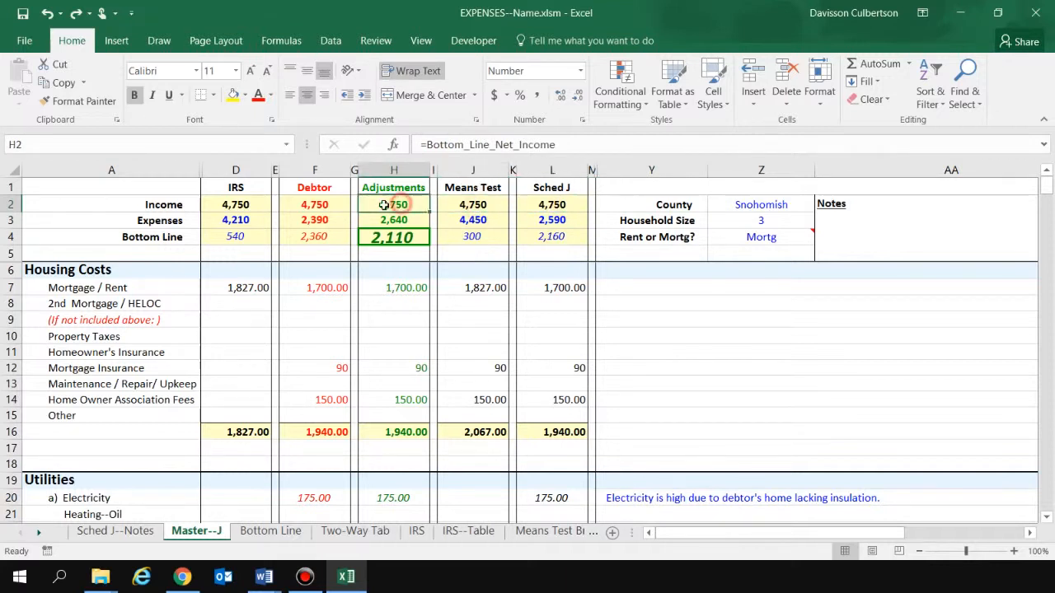
click(325, 204)
click(231, 205)
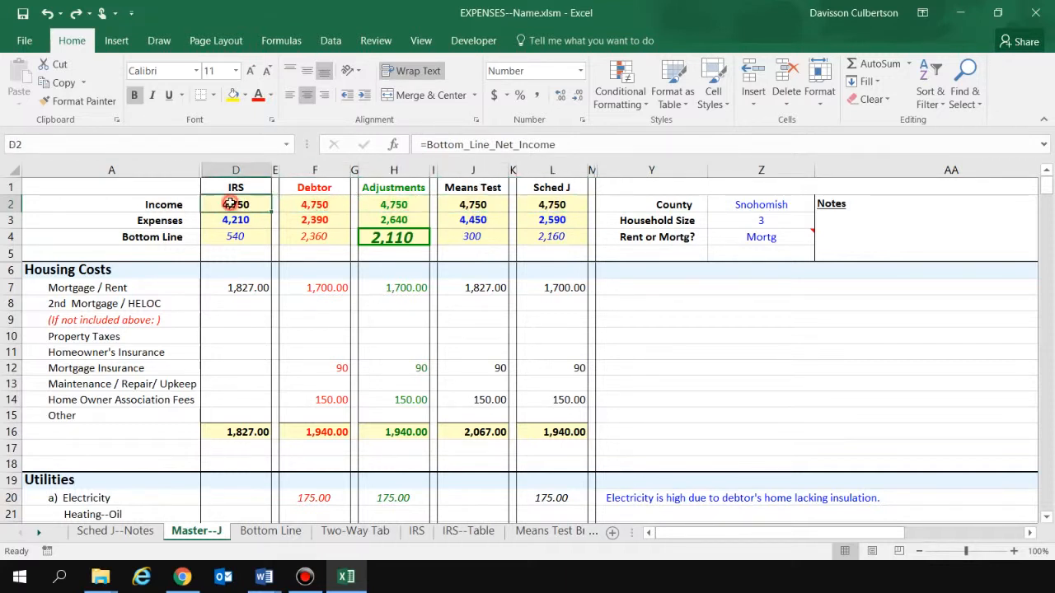
click(313, 204)
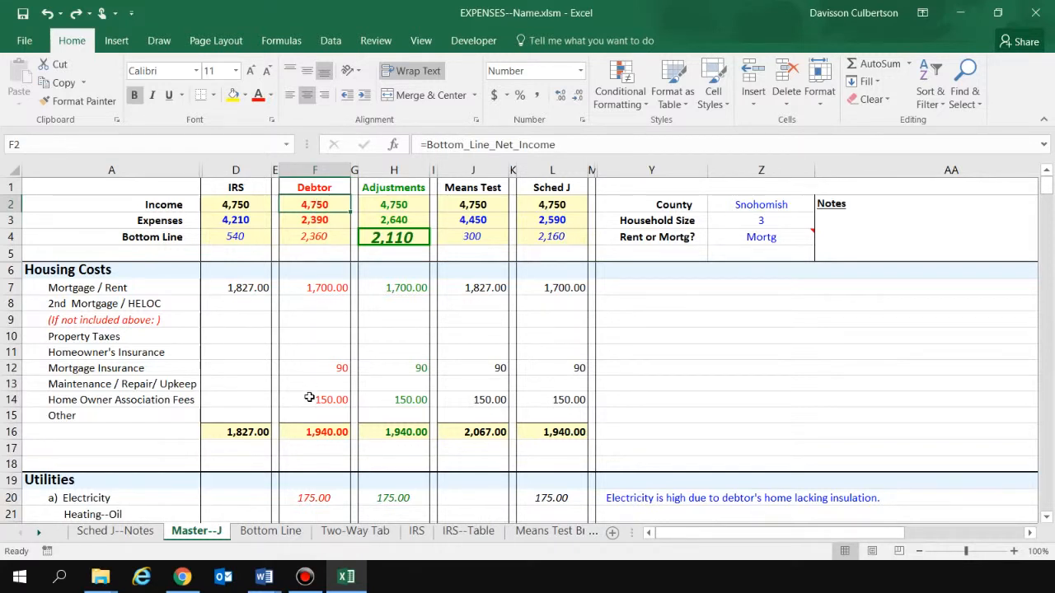
Open the Bottom Line sheet and examine its IRS to Sched J columns and the Housing Costs row.
click(289, 528)
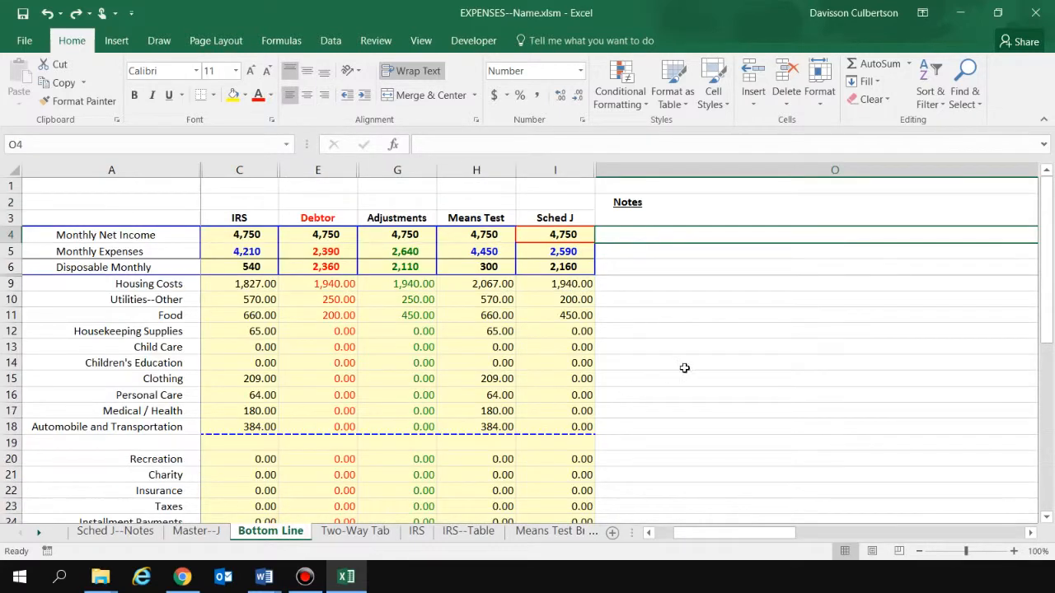
click(745, 327)
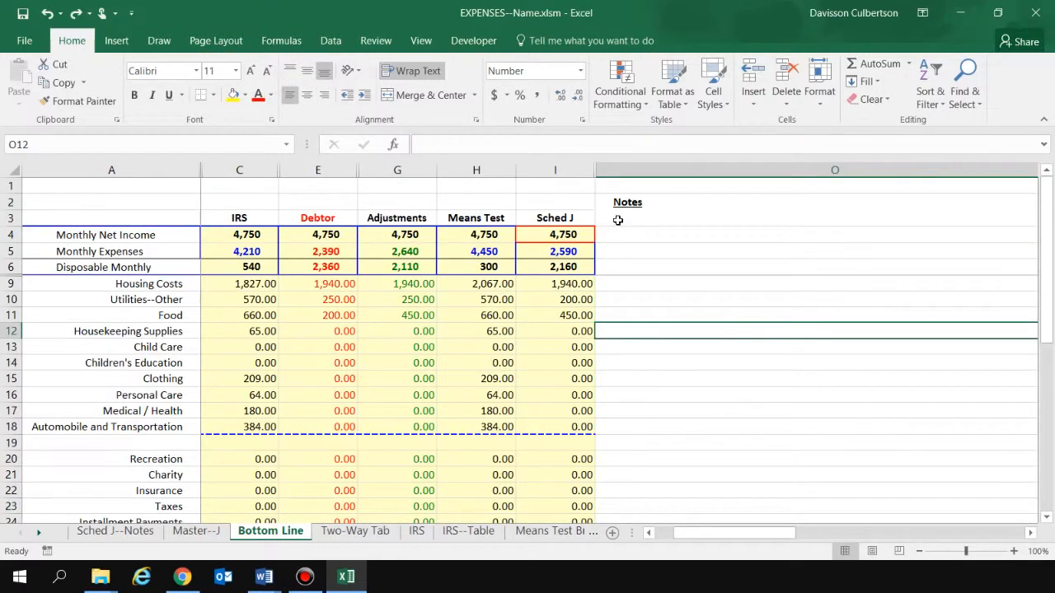
drag(239, 170, 565, 197)
click(635, 247)
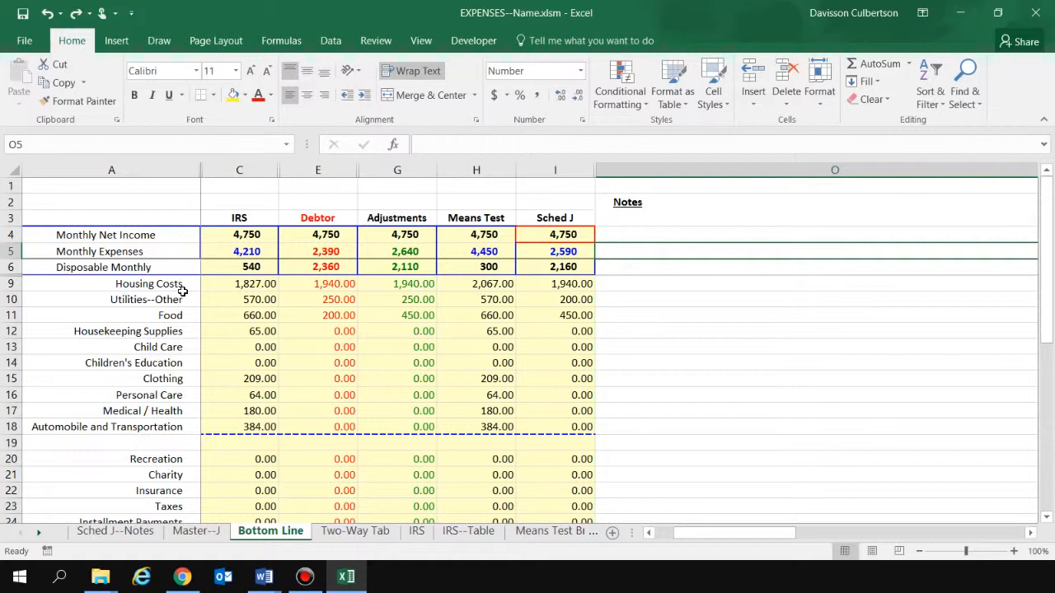
mouse_move(9, 284)
mouse_down()
mouse_move(11, 433)
mouse_move(33, 422)
mouse_move(36, 402)
mouse_move(11, 275)
mouse_up()
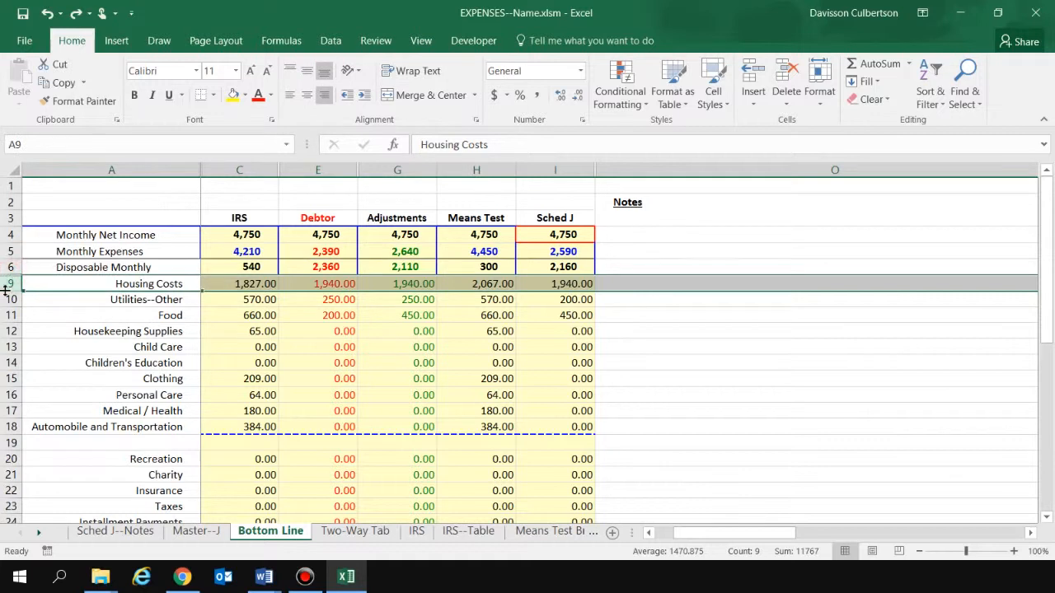
click(617, 238)
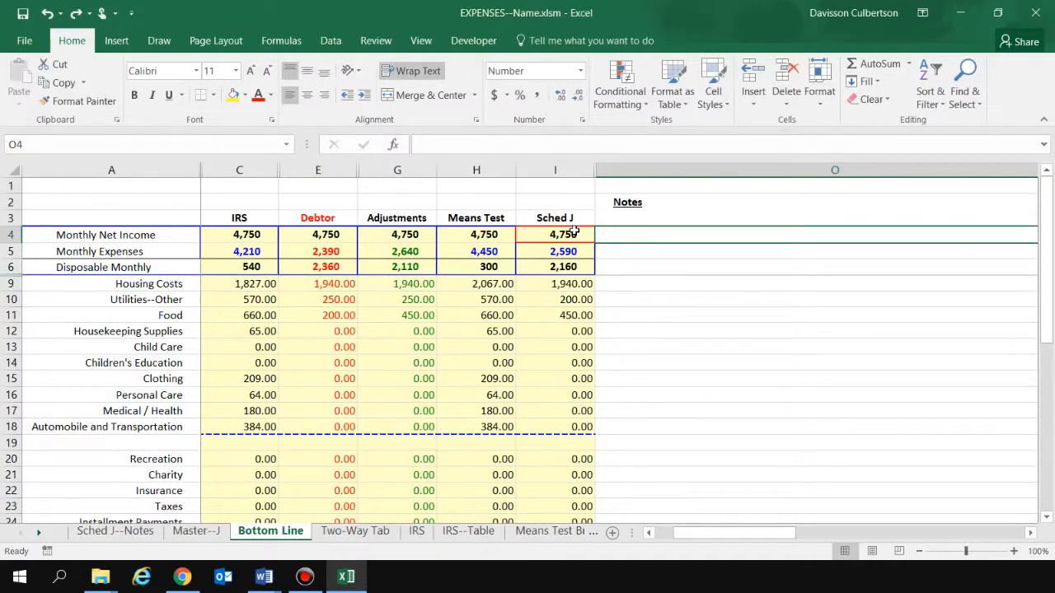
Compare the Monthly Net Income cells on the Bottom Line sheet, from Sched J across to IRS, to find the source cell.
click(575, 232)
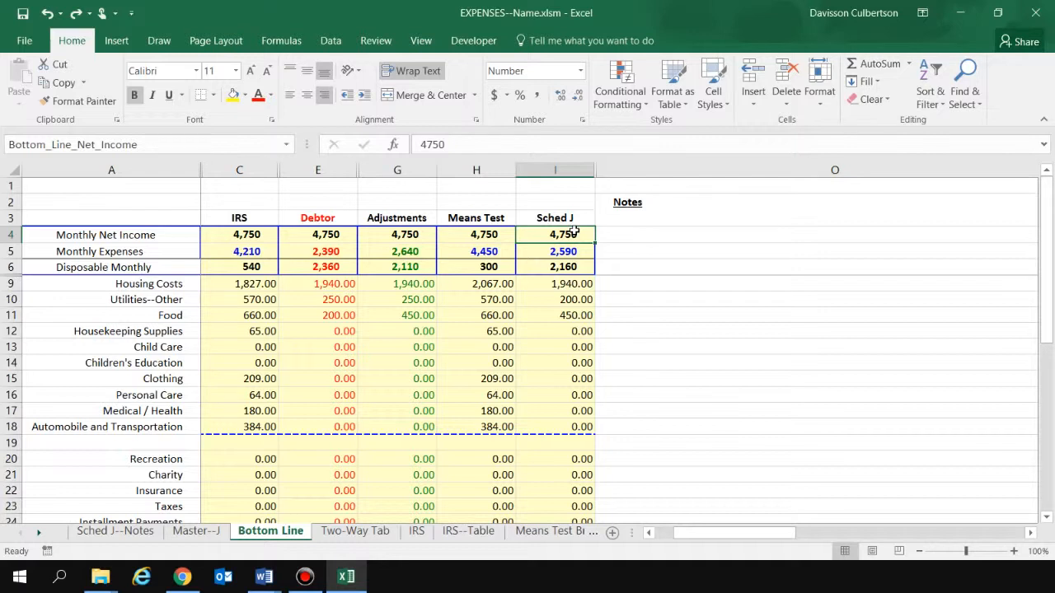
click(684, 284)
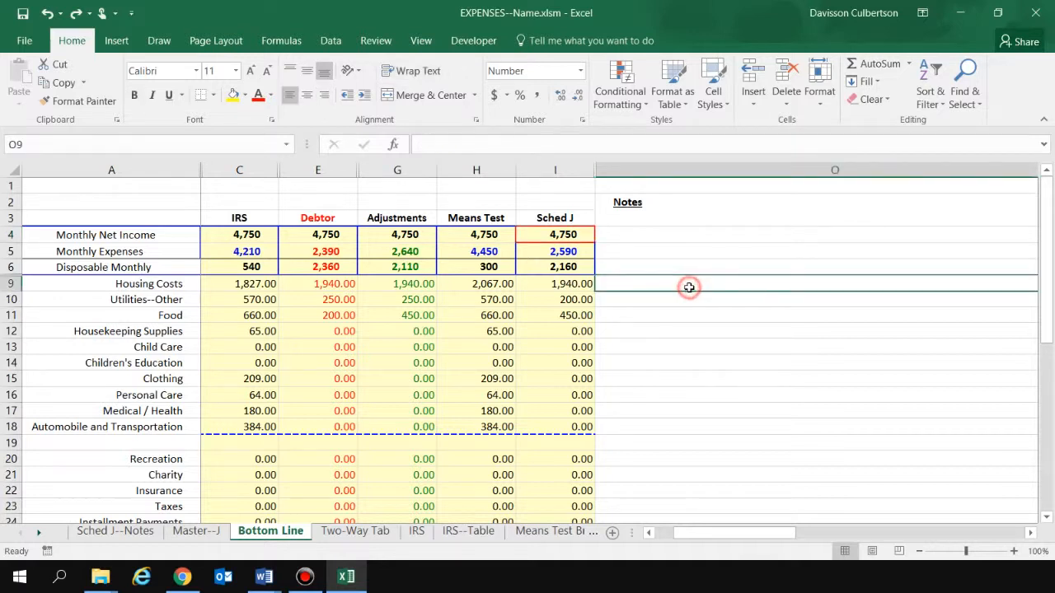
click(557, 233)
click(483, 234)
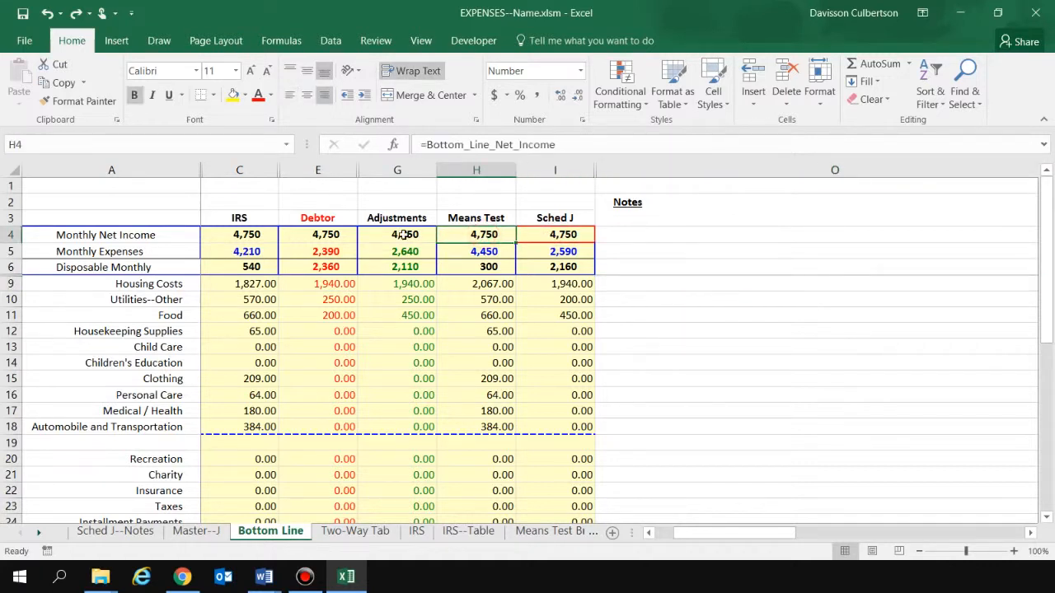
click(398, 236)
click(323, 234)
click(249, 235)
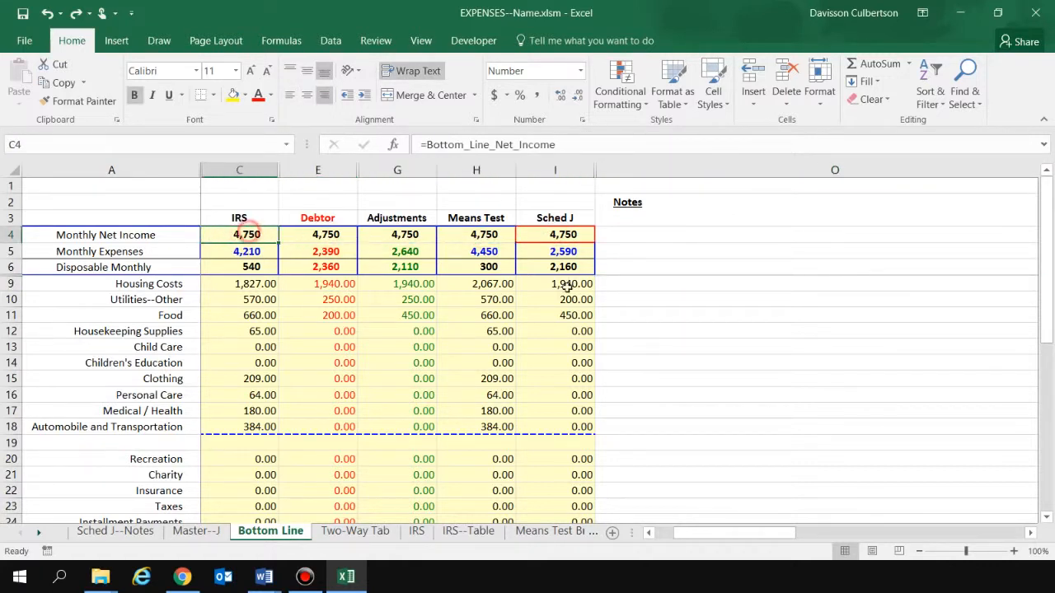
Set the Sched J Monthly Net Income on the Bottom Line sheet to 3750.
click(572, 238)
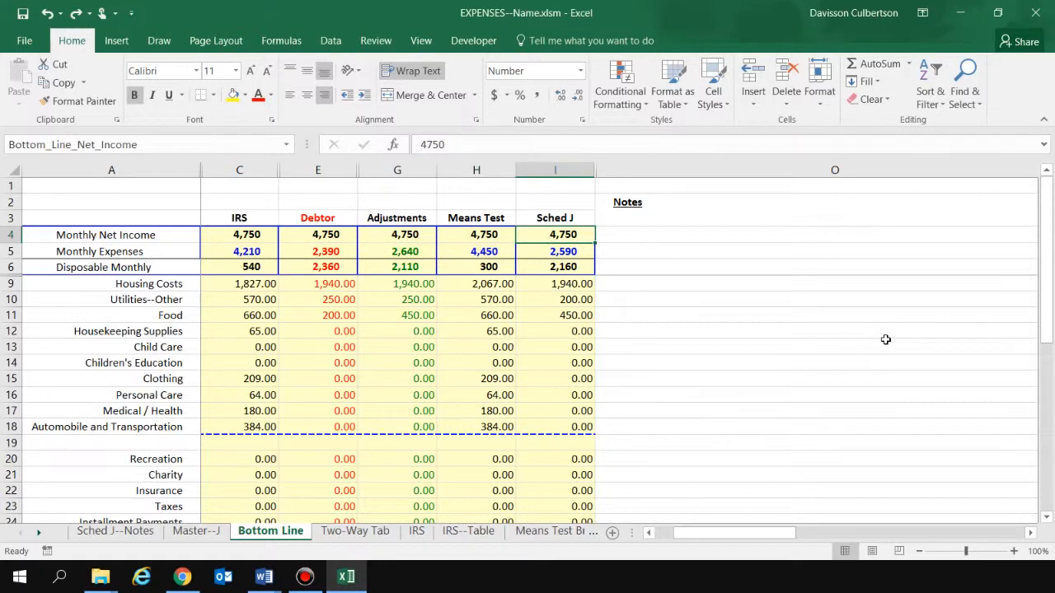
text(375)
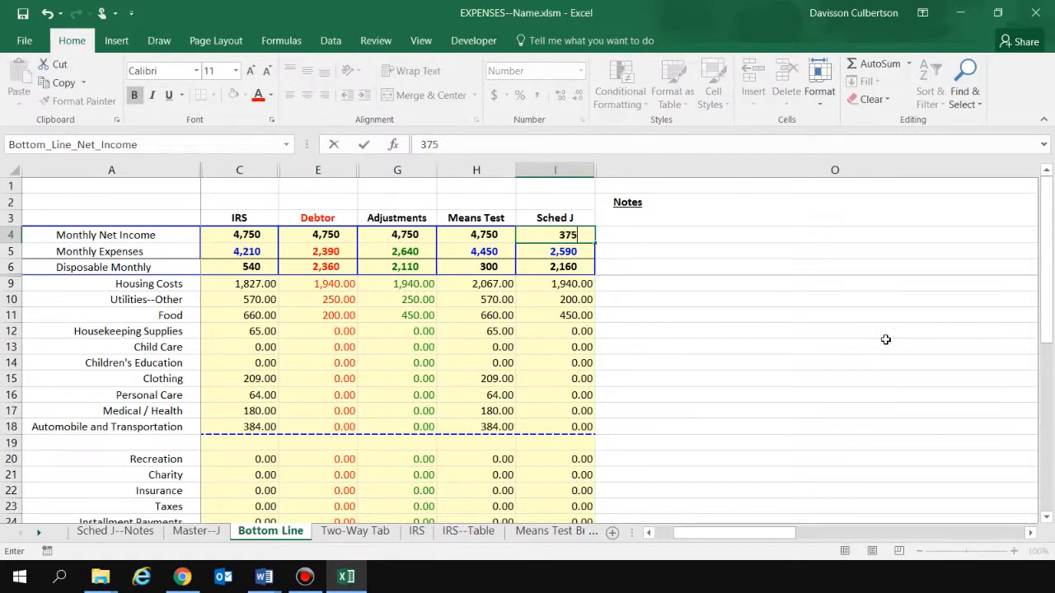
text(0)
key(Return)
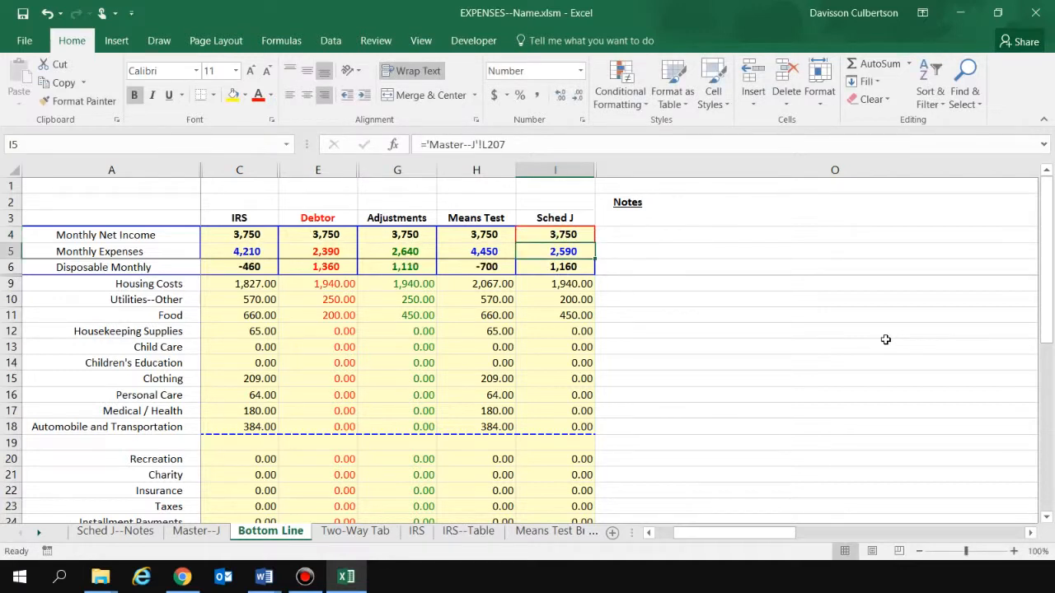
Check the Monthly Net Income cells from IRS across to Sched J for the updated income.
click(245, 234)
click(301, 234)
click(391, 232)
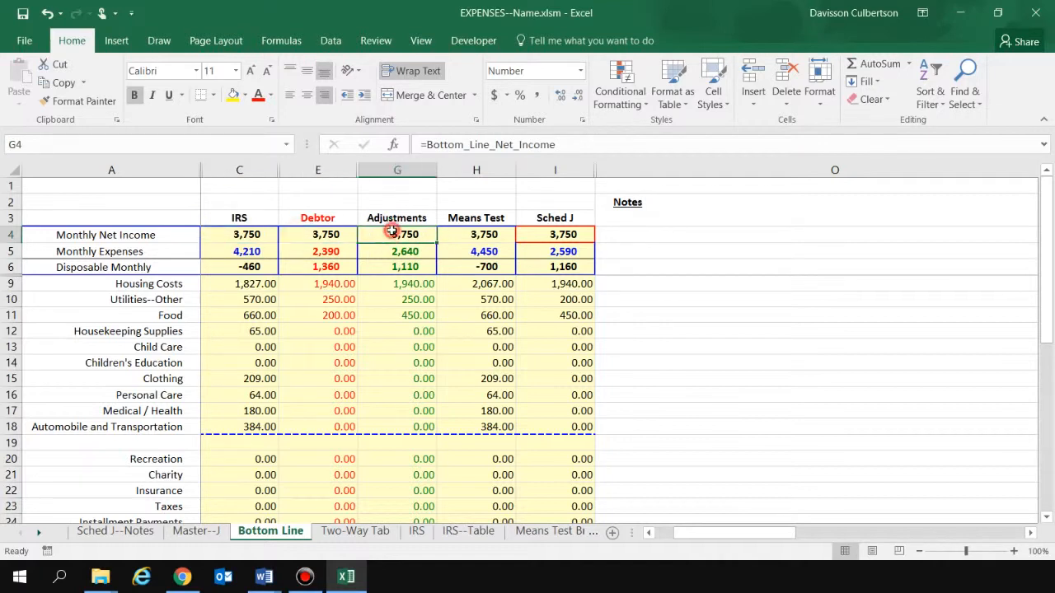
click(454, 234)
click(548, 235)
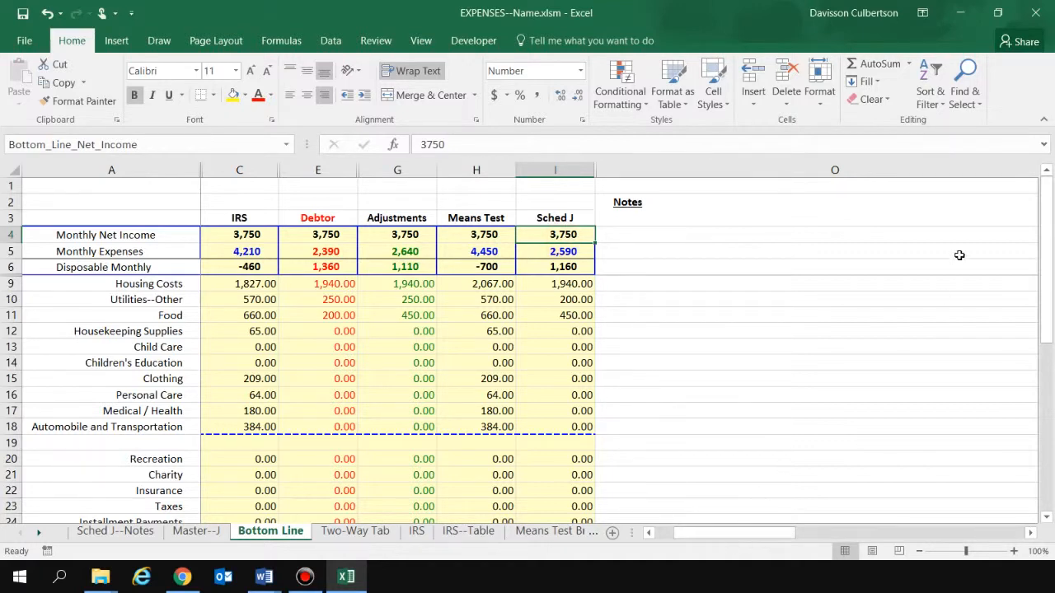
Review the expense categories on the Bottom Line sheet from Housing Costs down to Other.
drag(1047, 247, 1038, 216)
drag(746, 531, 719, 533)
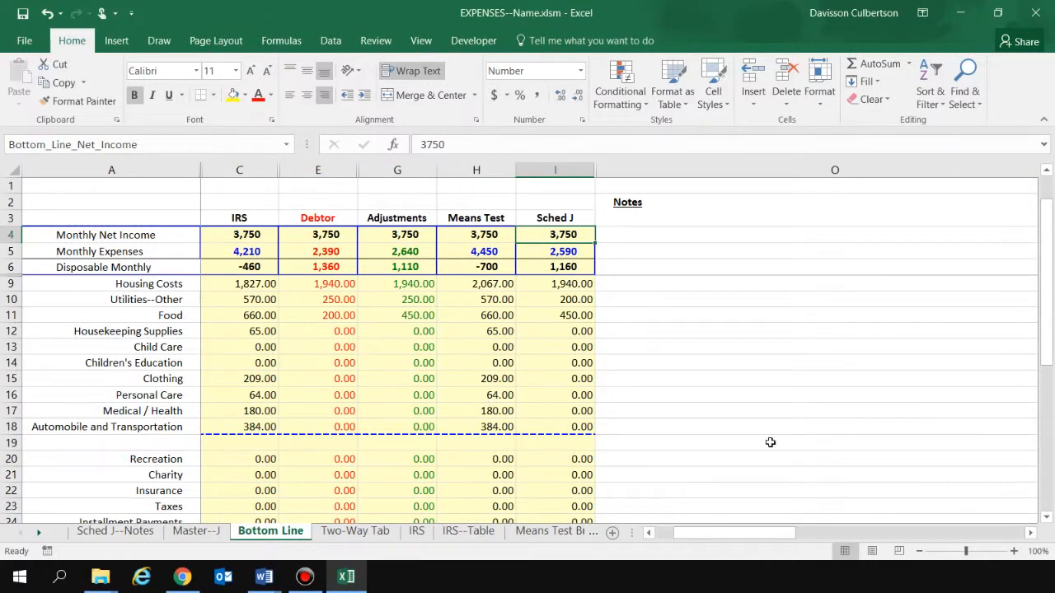
mouse_move(1045, 252)
mouse_down()
mouse_move(1046, 214)
mouse_move(1045, 272)
mouse_up()
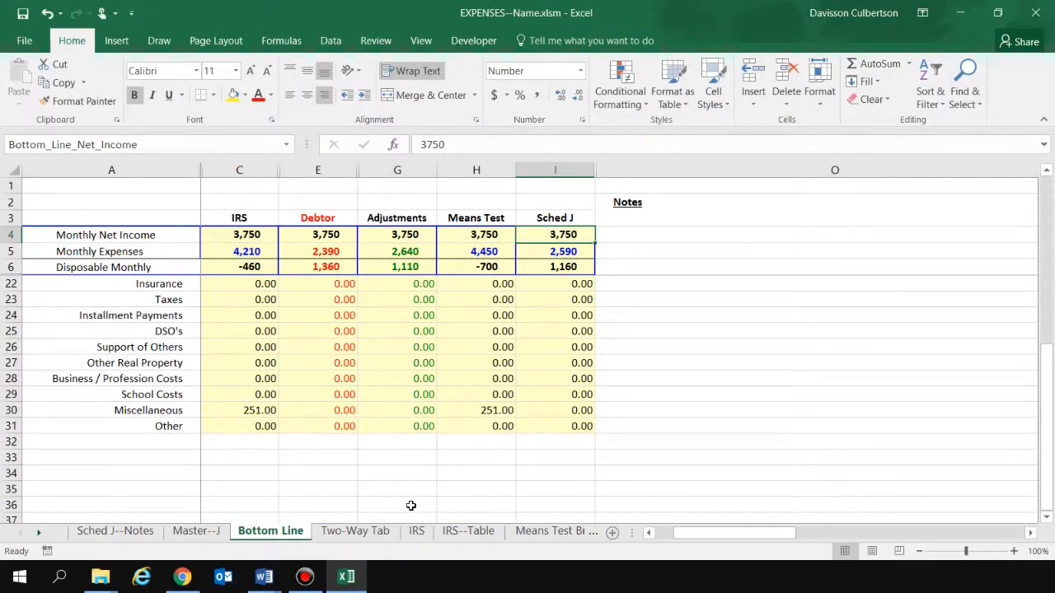
drag(1045, 432, 1036, 216)
drag(723, 532, 669, 532)
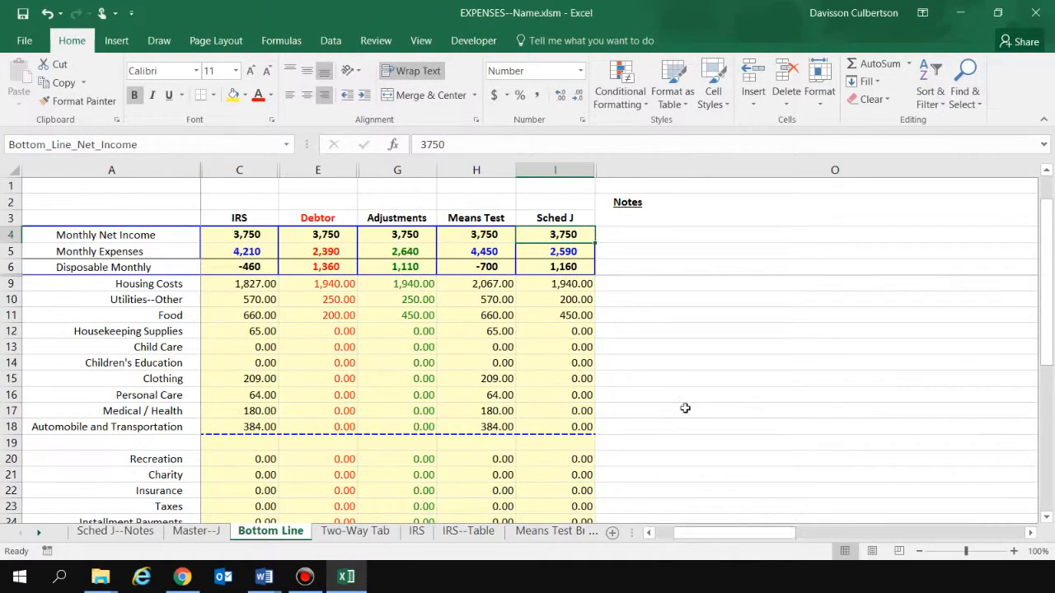